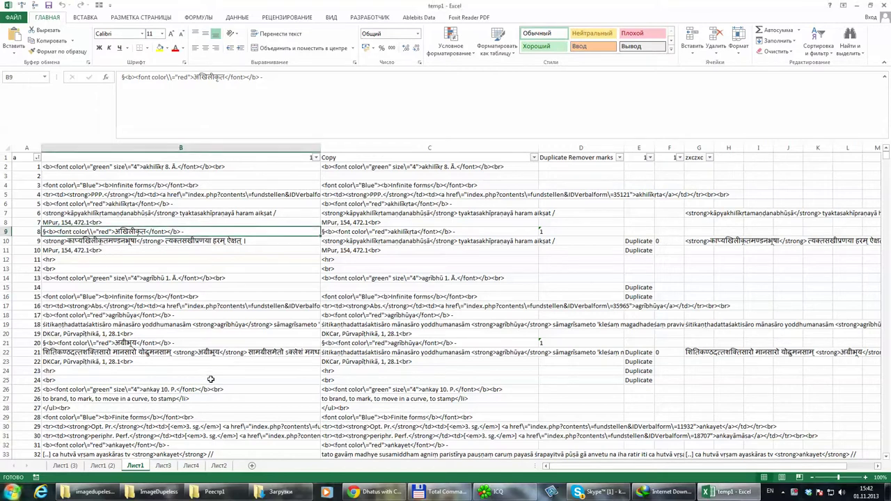
- Review the Dhatus with Contexts document and article_all_7.htm in Chrome, and the first HTML entries in column B of the temp1 workbook
left_click(376, 493)
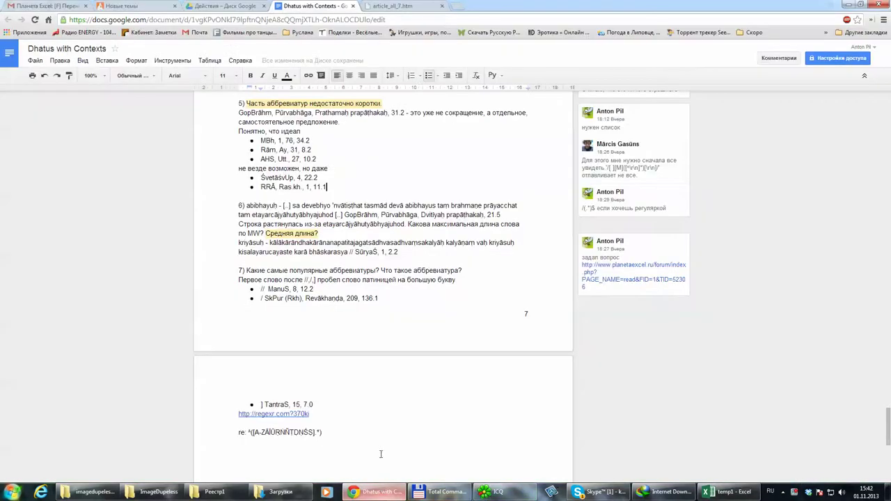
left_click(411, 7)
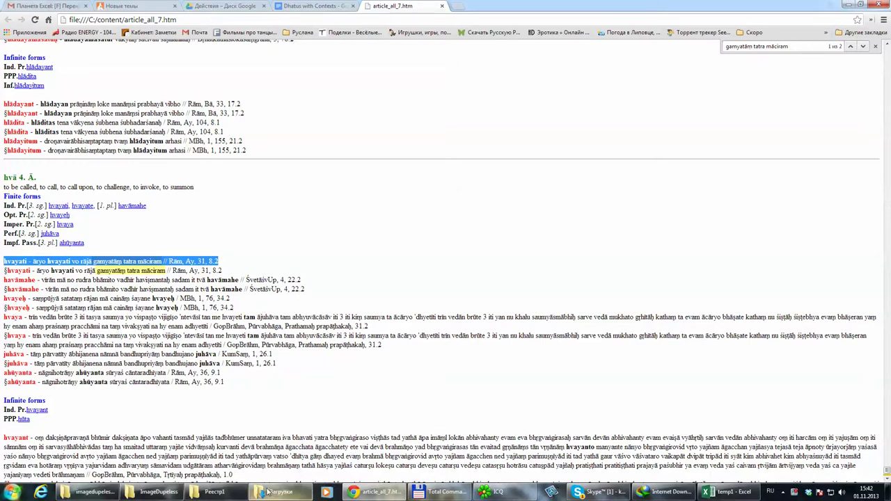
left_click(397, 496)
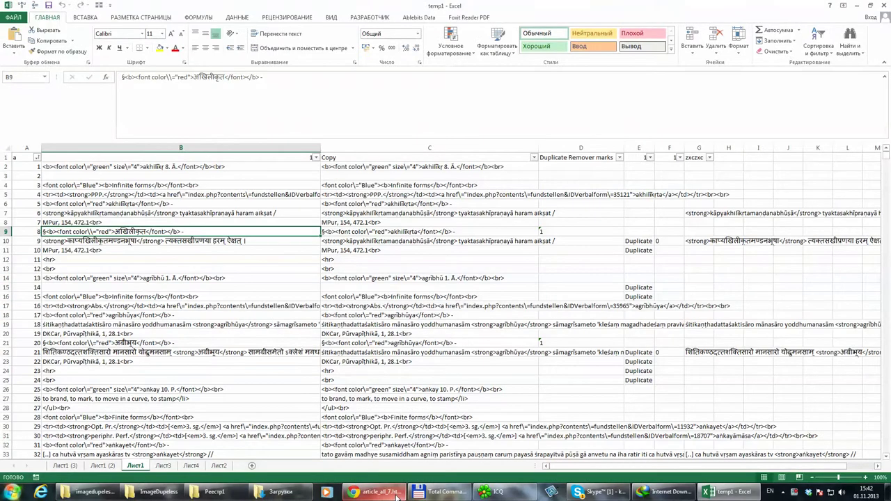
left_click(137, 194)
left_click(91, 185)
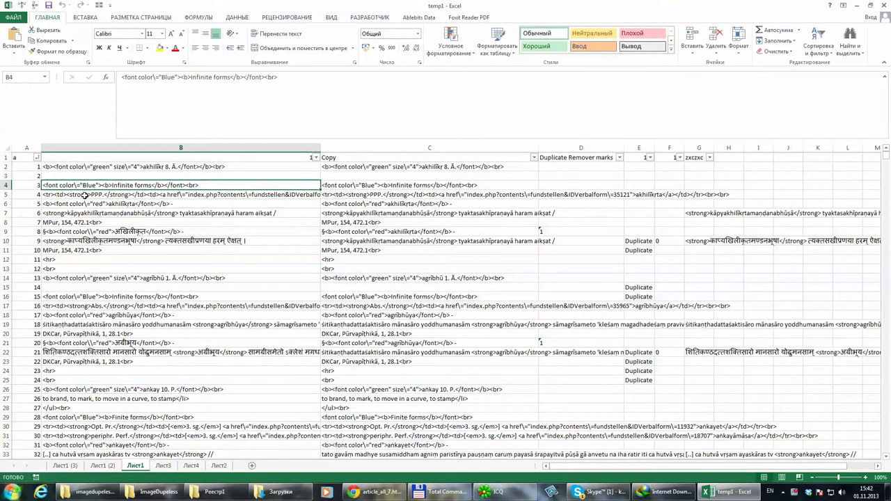
left_click(85, 195)
left_click(78, 211)
left_click(86, 197)
left_click(80, 213)
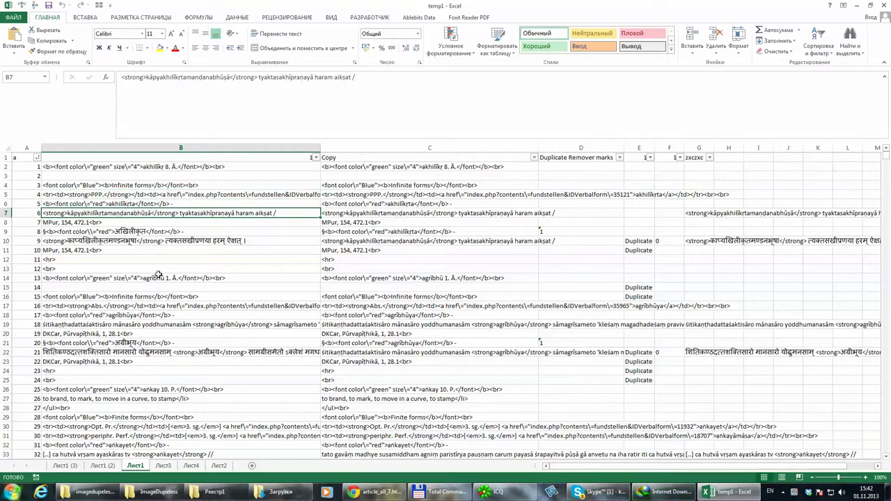
left_click(78, 146)
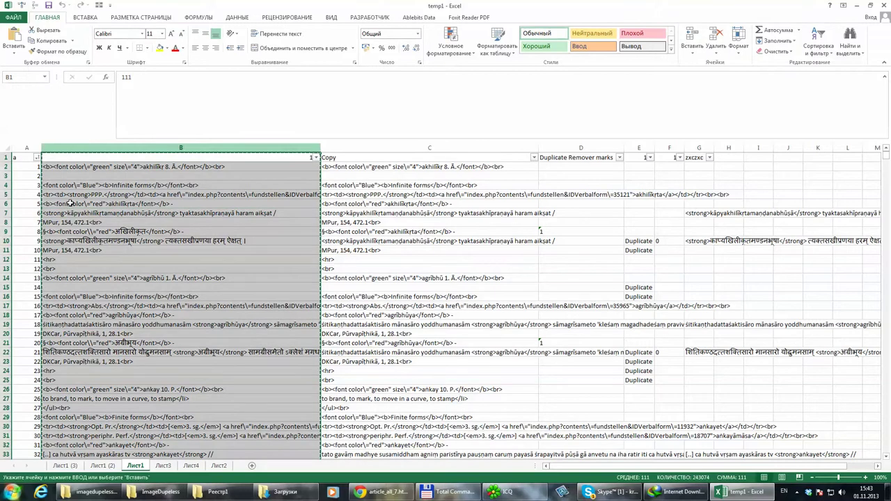
key("ctrl+c")
left_click(10, 17)
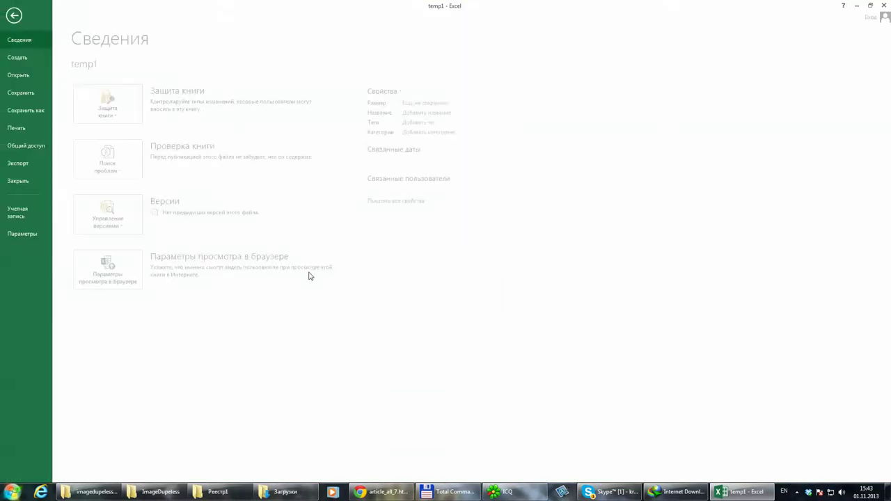
- In Chrome's article_all_7.htm, select the text from the entry "saṃdhāv 1. Ā." through the end of the page and copy it
left_click(380, 492)
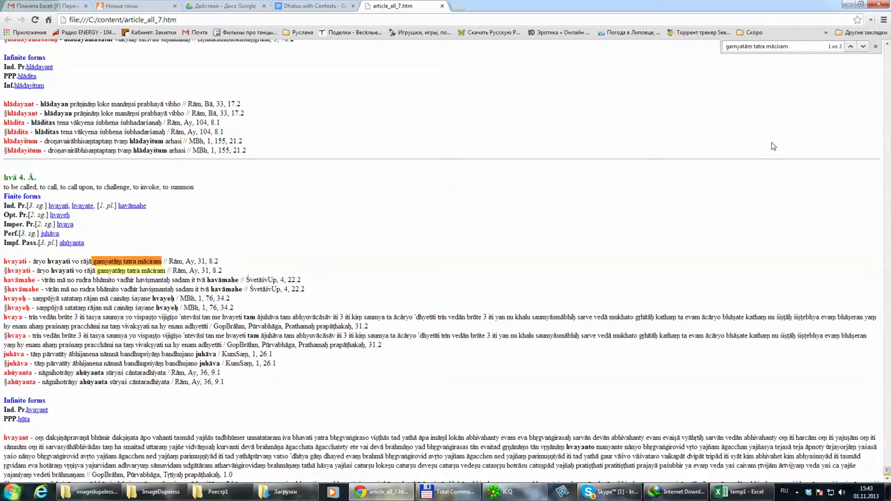
scroll(888, 459, "down", 2)
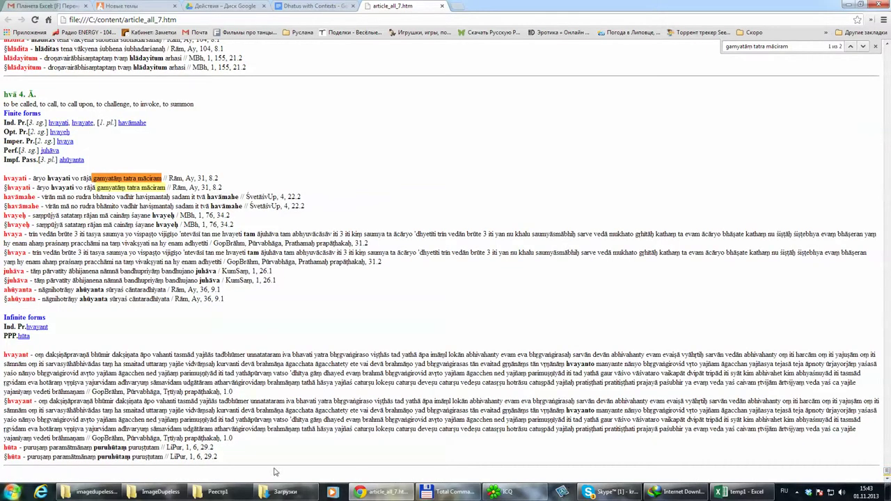
left_click_drag(219, 460, 707, 306)
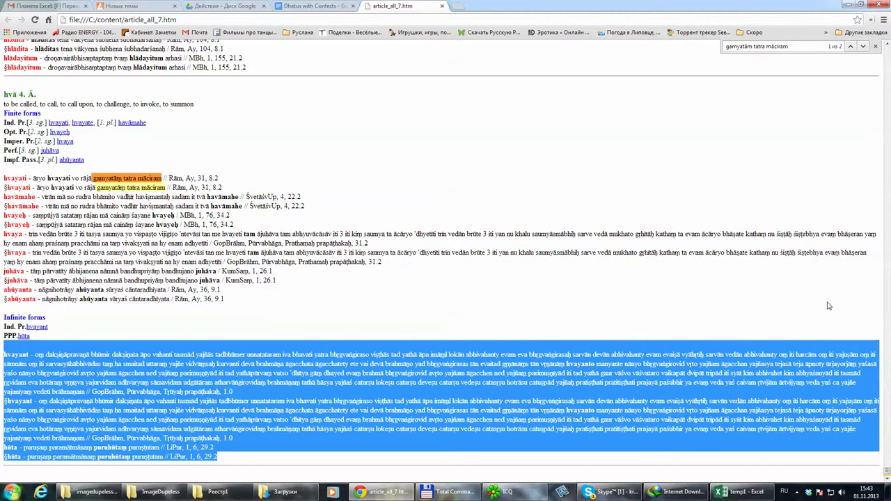
left_click_drag(887, 470, 888, 420)
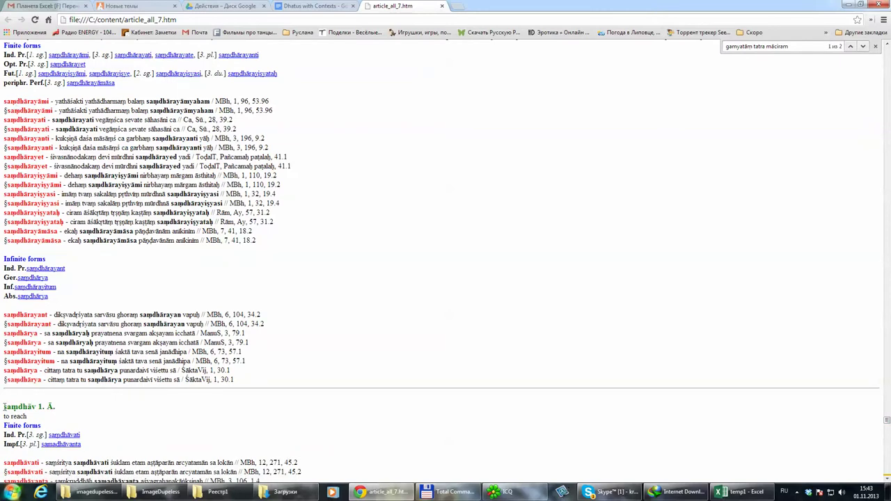
left_click_drag(23, 404, 62, 398)
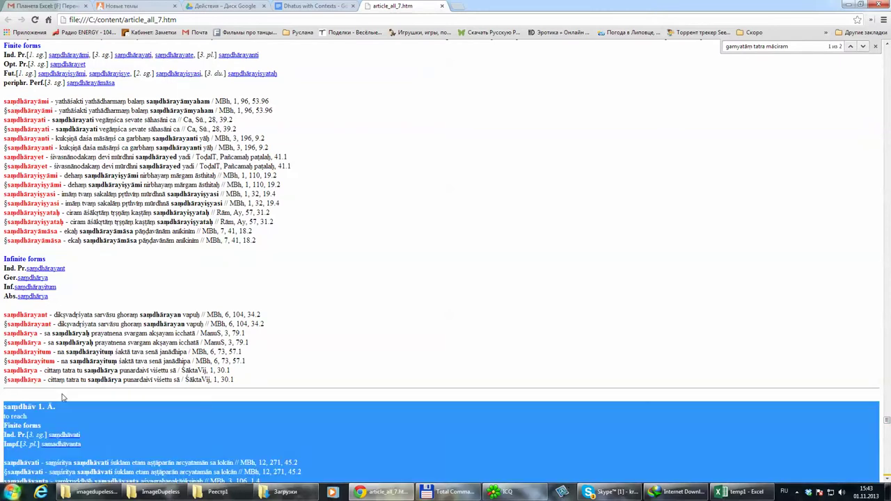
right_click(102, 455)
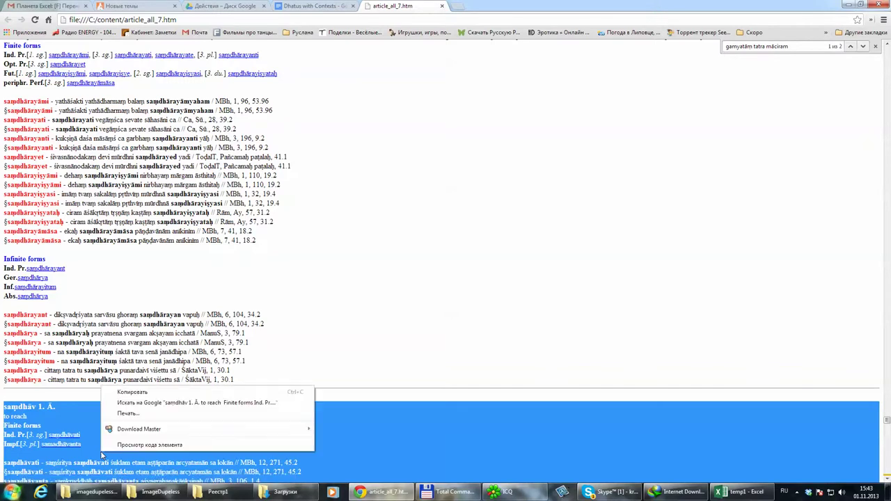
left_click(131, 393)
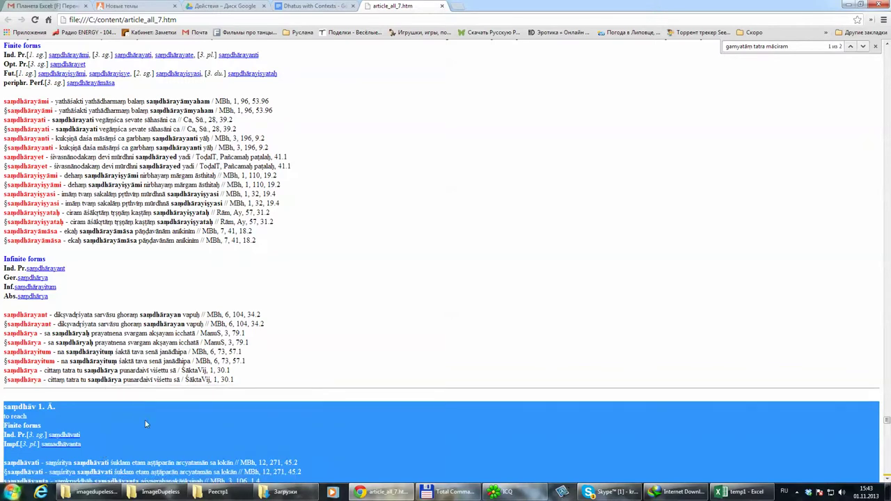
- Switch to Excel, create a new blank workbook and paste the copied dictionary text at cell A1
left_click(741, 492)
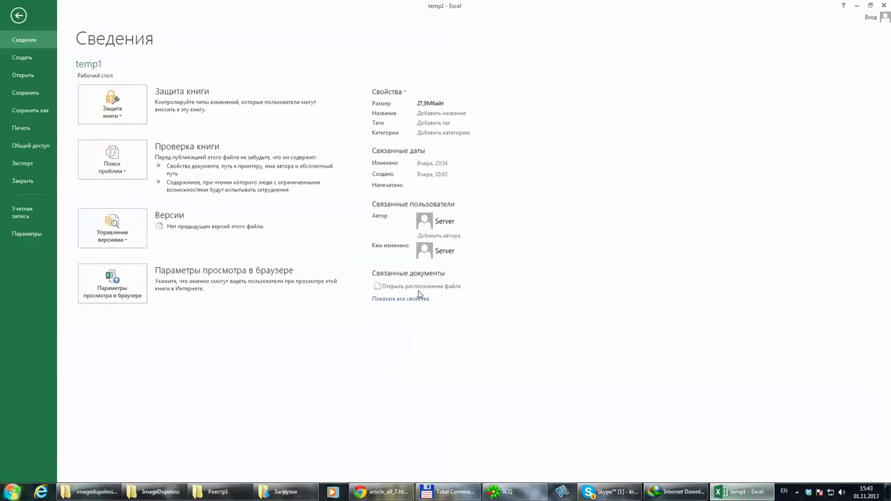
left_click(22, 60)
key("Escape")
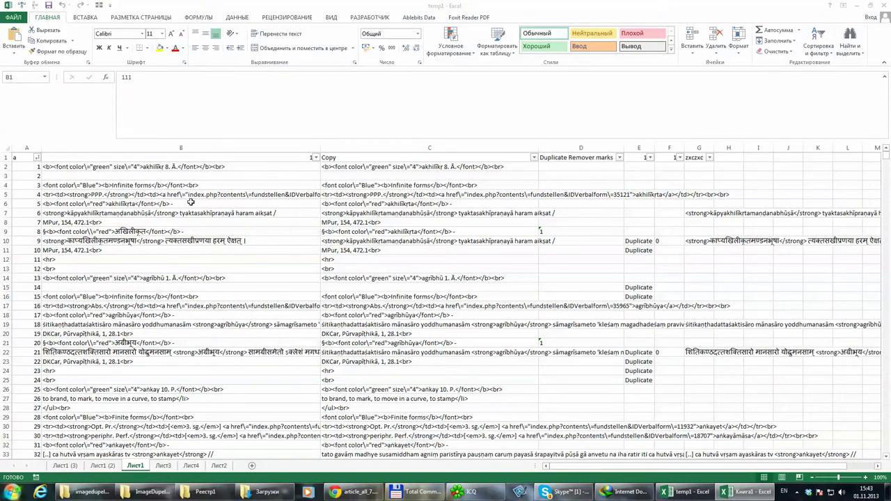
left_click(741, 497)
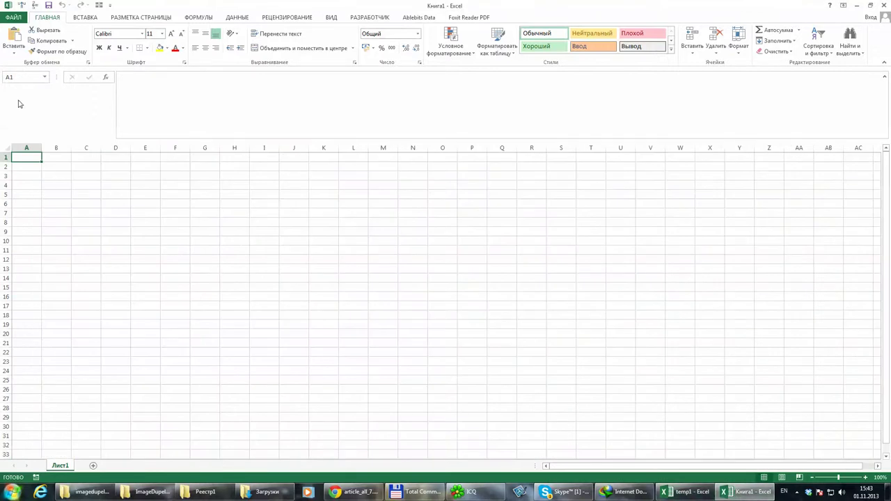
left_click(14, 49)
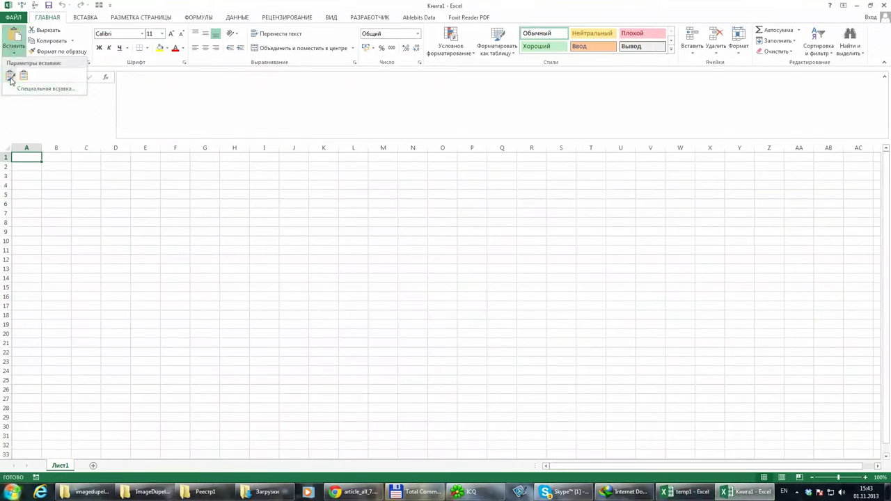
left_click(67, 210)
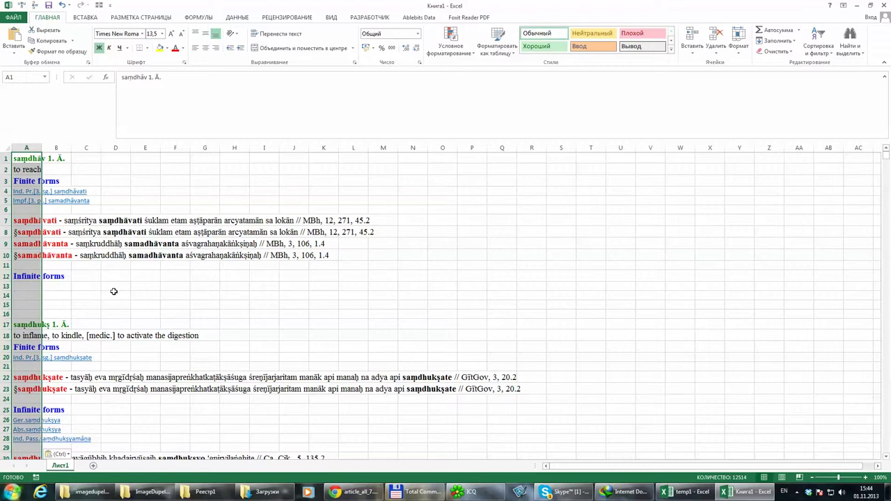
- Examine how the pasted dictionary entries and their slash-separated source references are laid out in column A
scroll(124, 283, "down", 9)
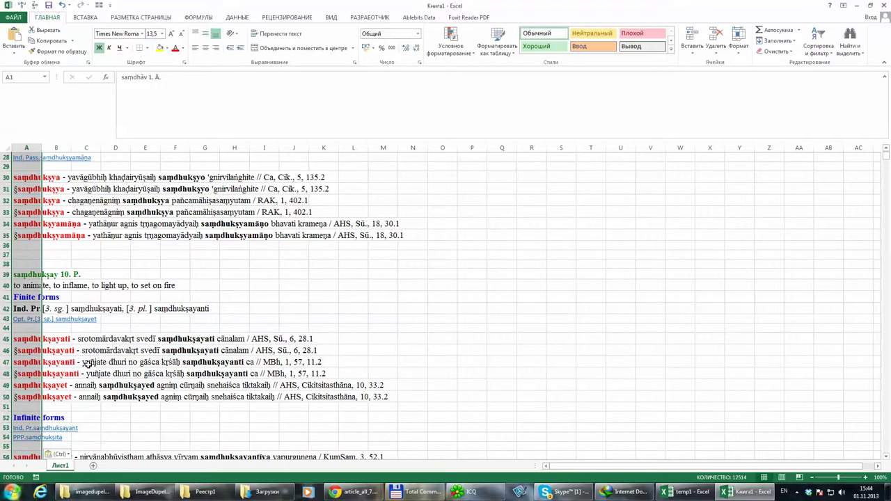
scroll(54, 353, "down", 4)
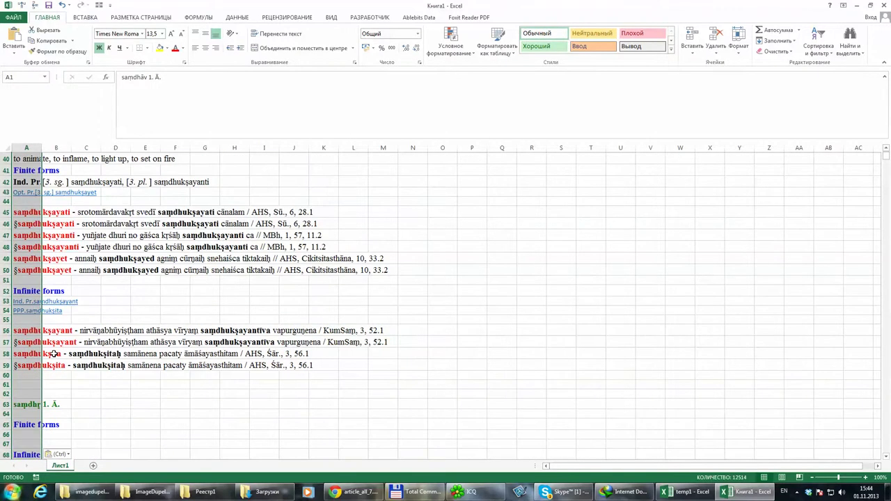
scroll(53, 354, "up", 13)
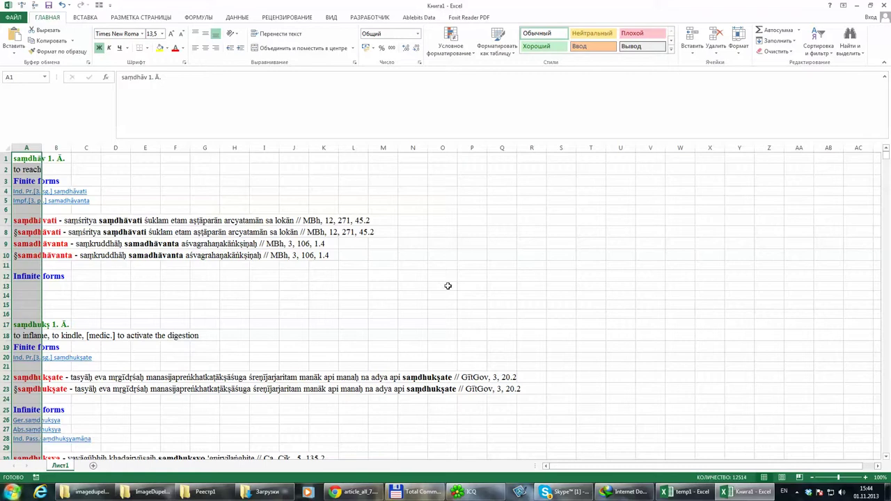
scroll(255, 378, "down", 12)
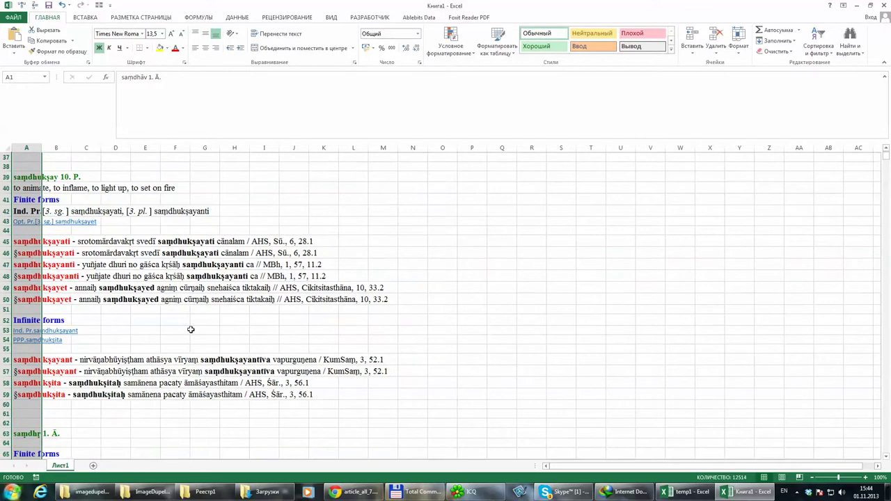
scroll(281, 290, "up", 8)
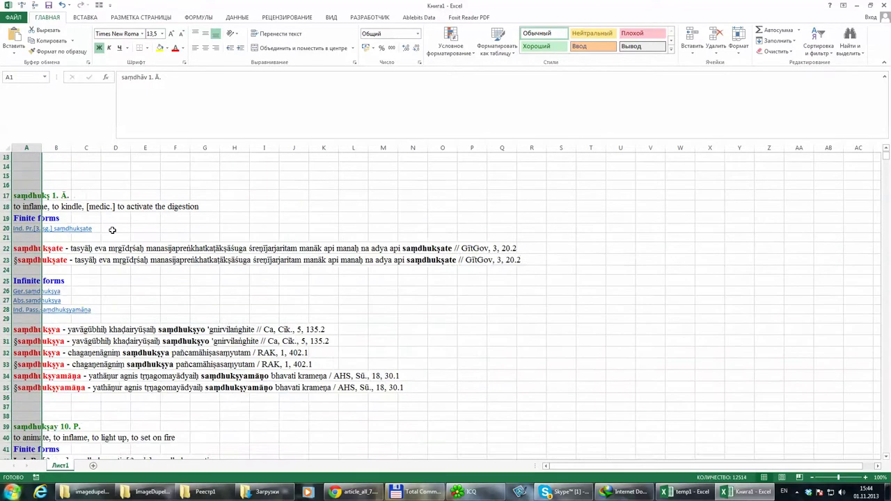
scroll(112, 230, "up", 4)
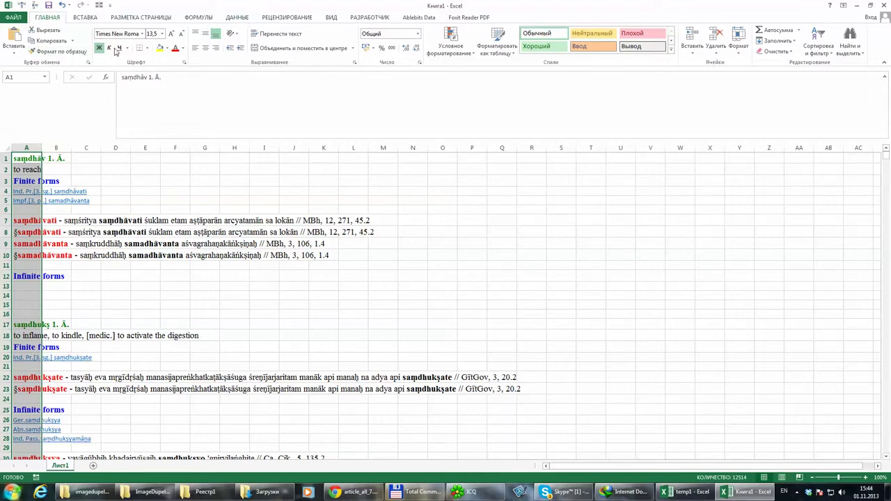
- Split column A with Text to Columns using tab and "/" as delimiters, treating consecutive delimiters as one
left_click(237, 17)
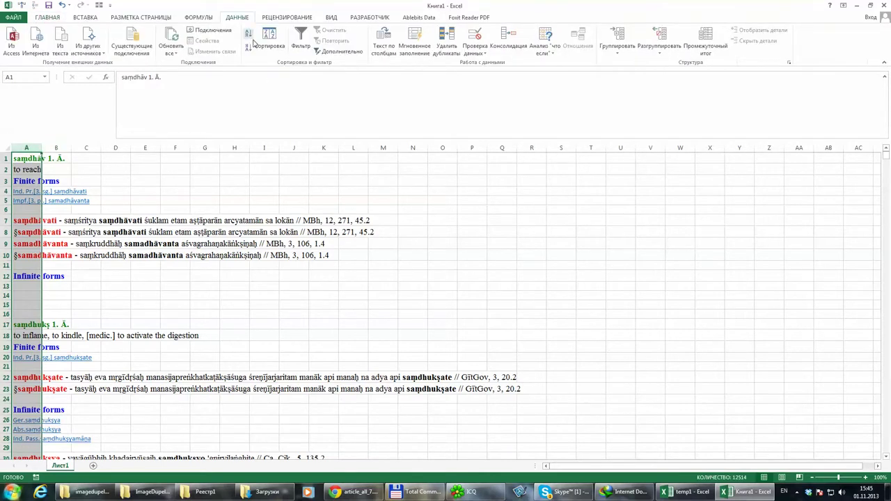
left_click(384, 41)
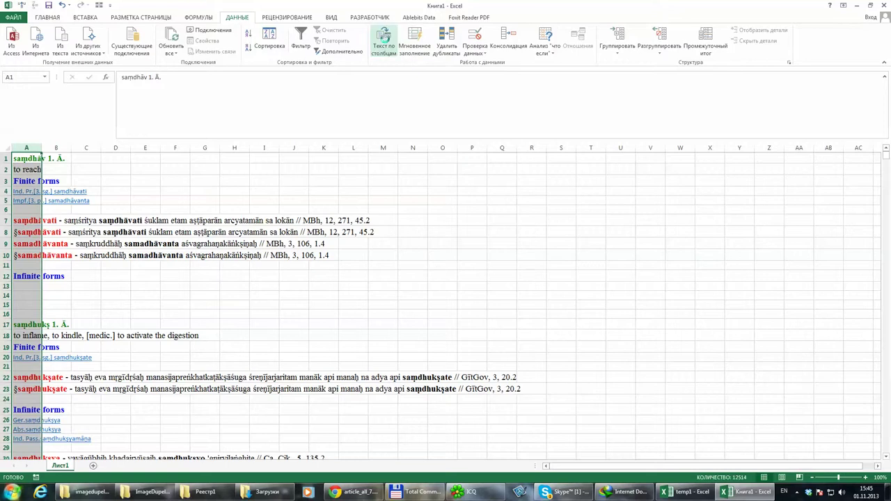
left_click(552, 199)
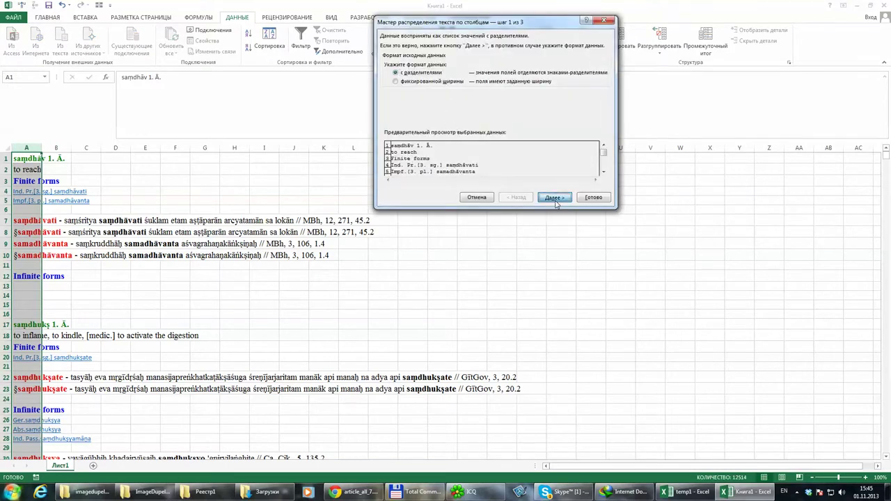
left_click(395, 100)
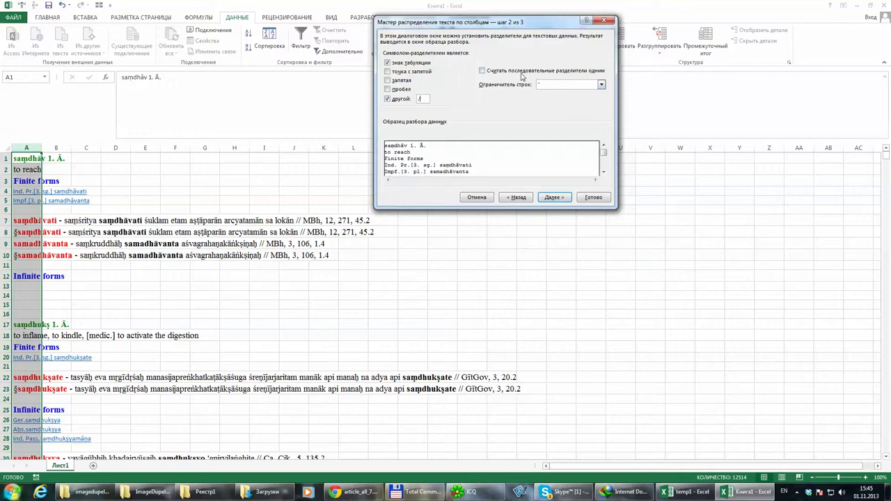
left_click(508, 73)
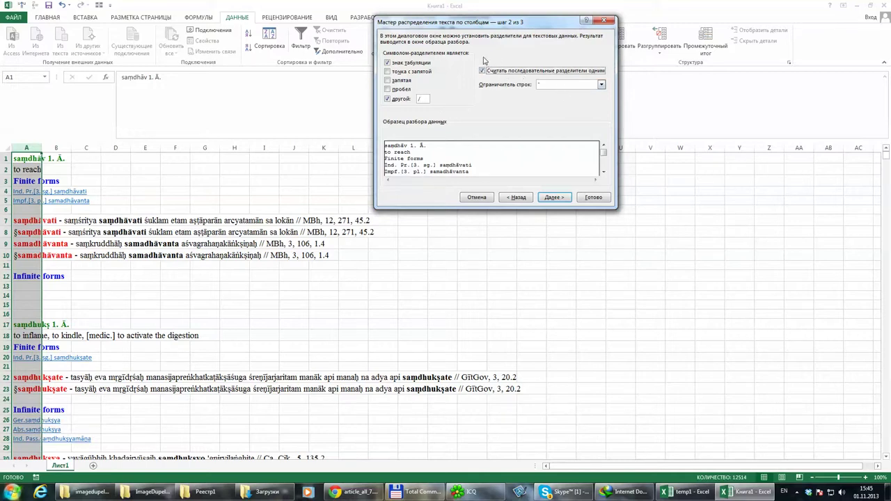
left_click(555, 200)
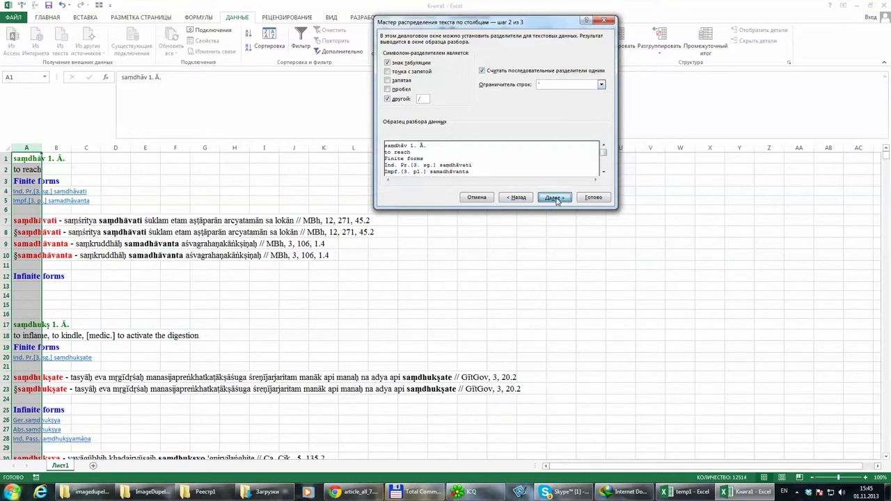
left_click(593, 197)
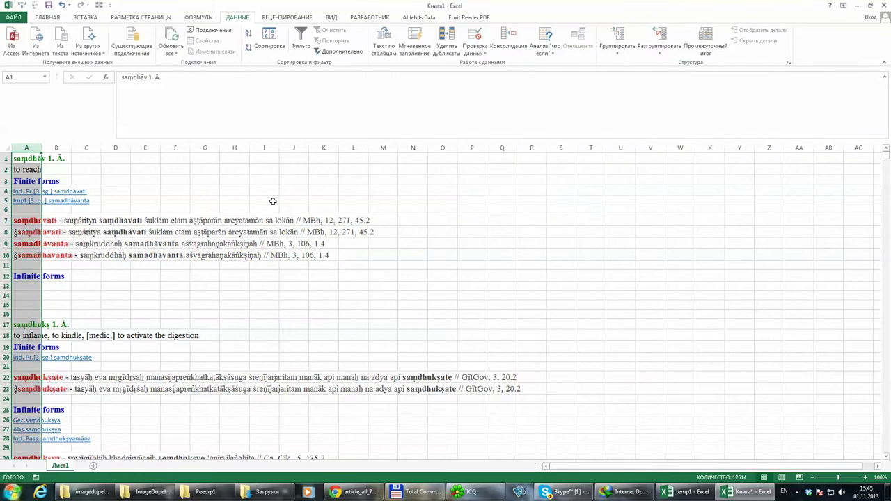
- Widen column A to fit its full example lines and check the source references split into column B
left_click_drag(42, 147, 548, 157)
left_click(620, 209)
scroll(660, 236, "down", 1)
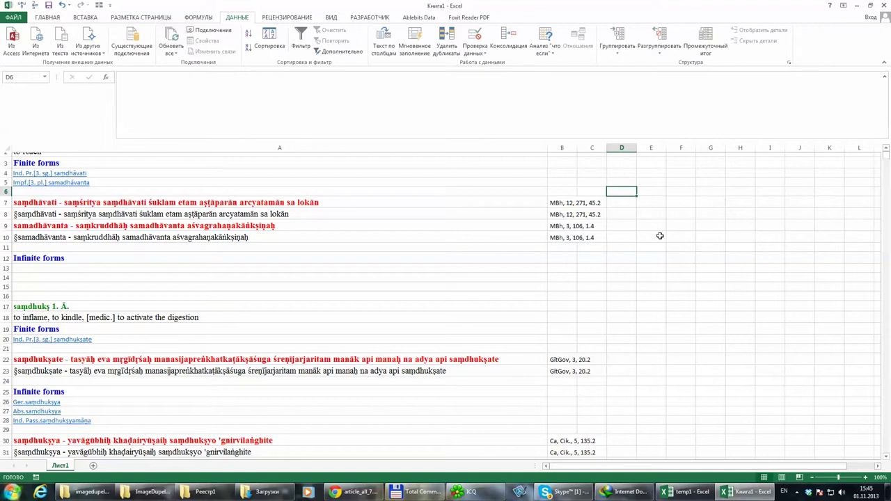
scroll(711, 268, "down", 20)
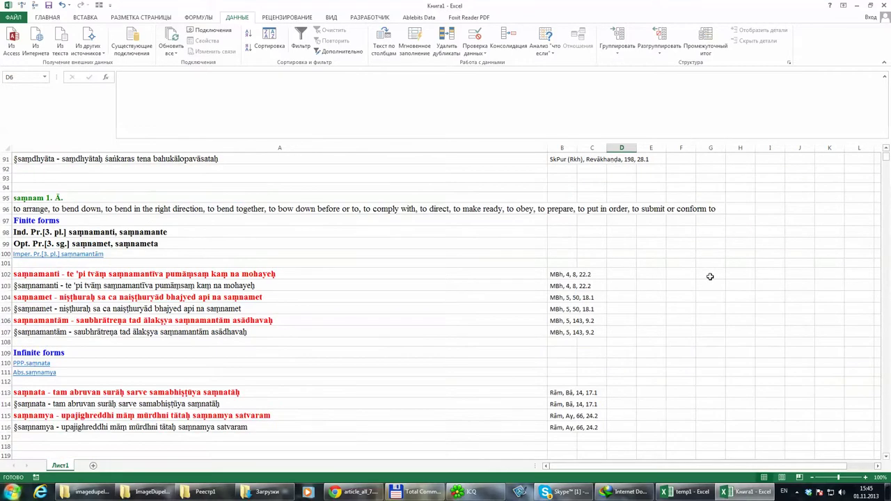
- Copy column B with the source references and paste it into column A of a new sheet
mouse_move(886, 160)
left_mouse_down()
mouse_move(886, 335)
mouse_move(885, 154)
left_mouse_up()
left_click(562, 146)
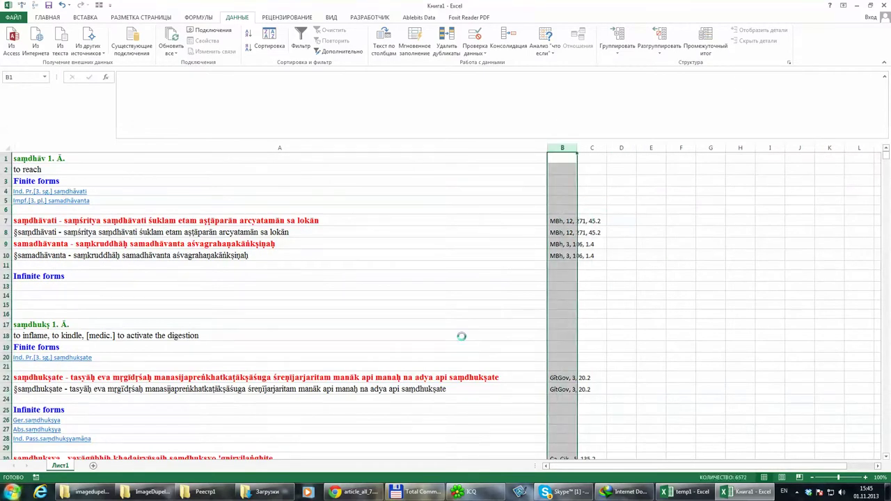
key("ctrl+c")
left_click(93, 466)
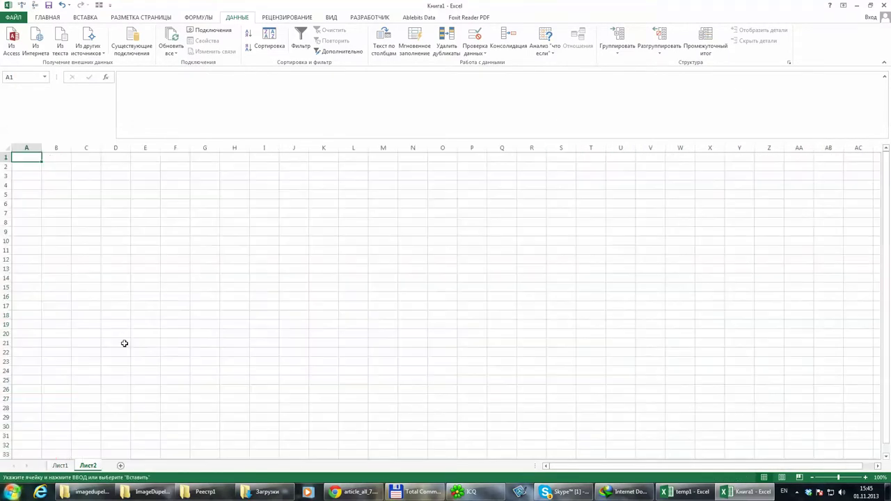
key("ctrl+v")
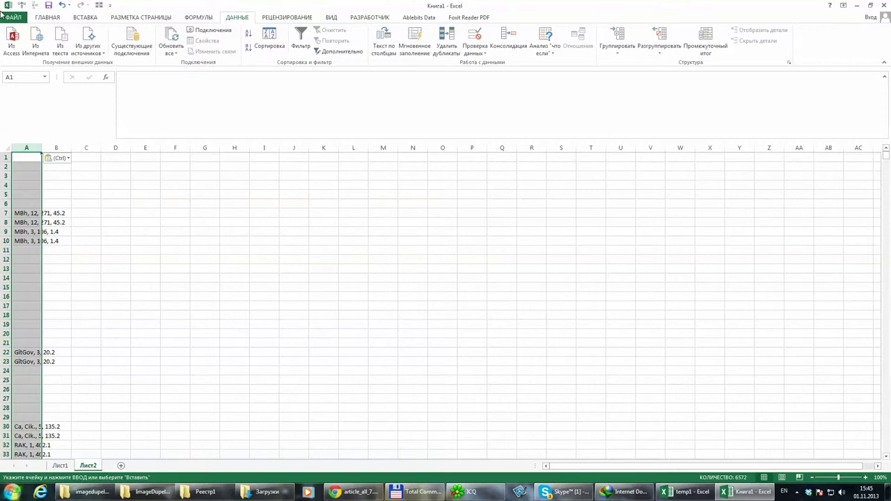
- Sort the source references in column A of Лист2 from A to Z and look over the sorted list
left_click(44, 17)
left_click(819, 40)
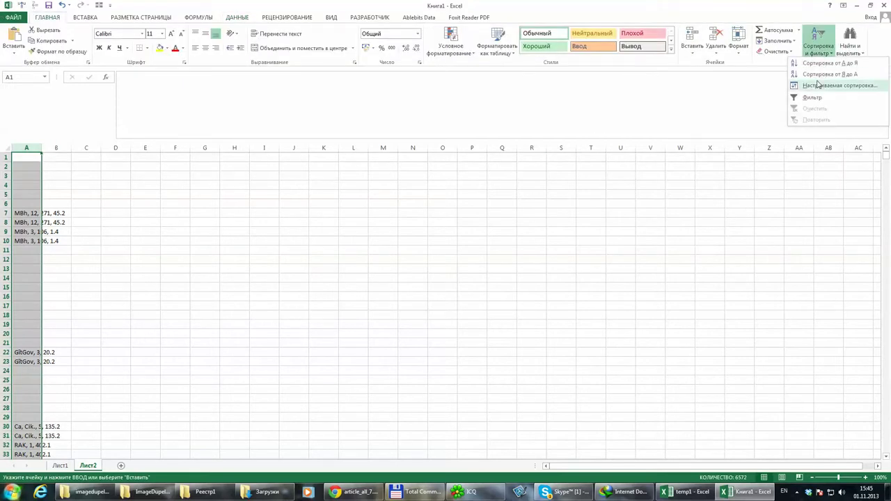
left_click(828, 63)
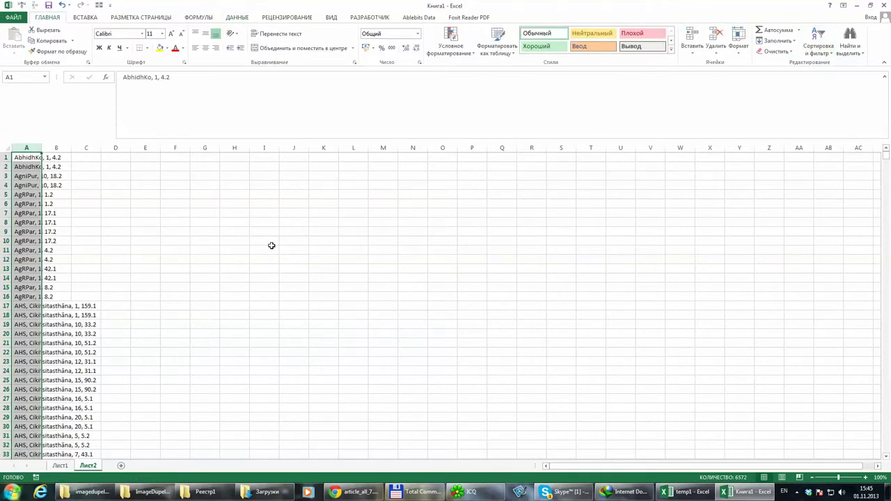
left_click(207, 214)
left_click_drag(888, 164, 871, 100)
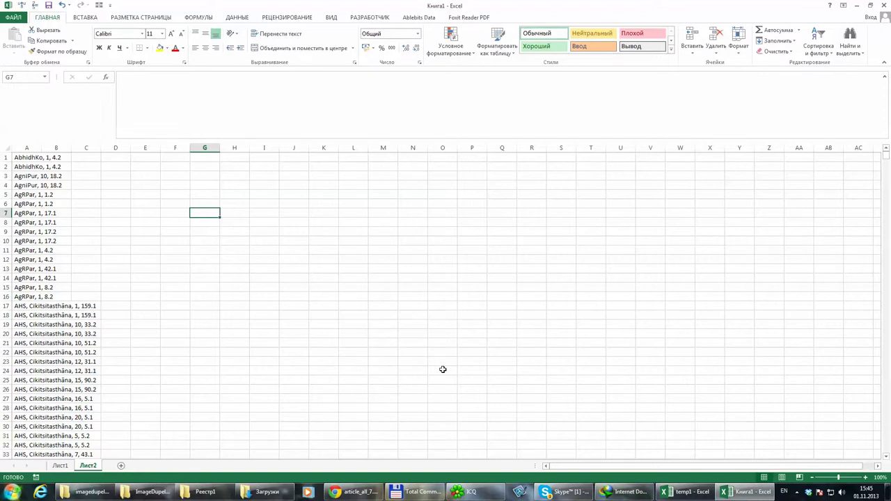
left_click(474, 361)
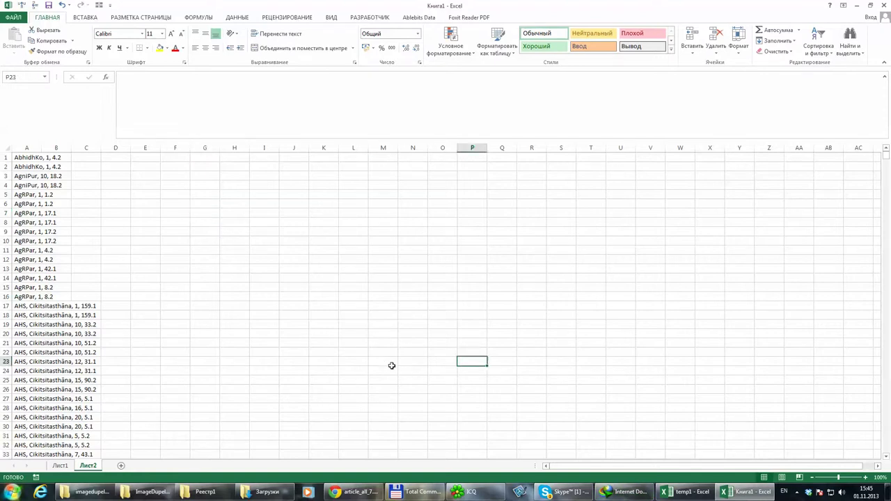
- Copy column B of the temp1 workbook's Лист1 into column A of a new sheet in Книга1 and widen that column
left_click(686, 491)
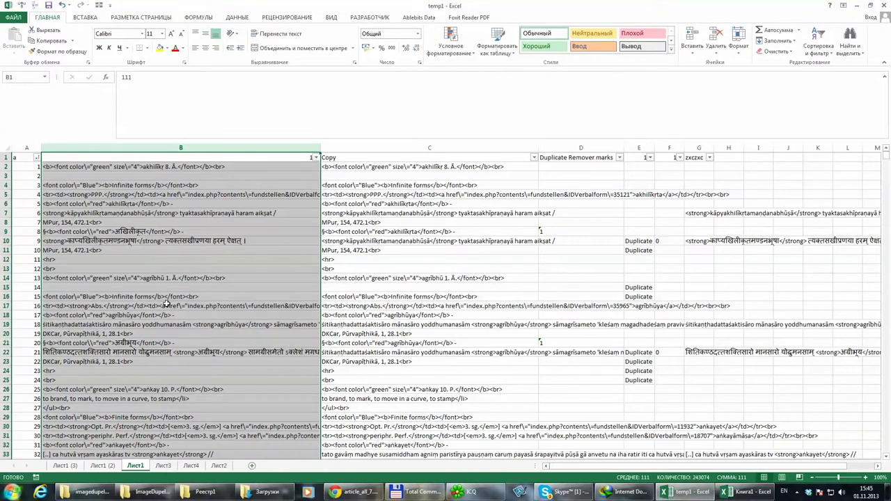
key("ctrl+c")
left_click(769, 496)
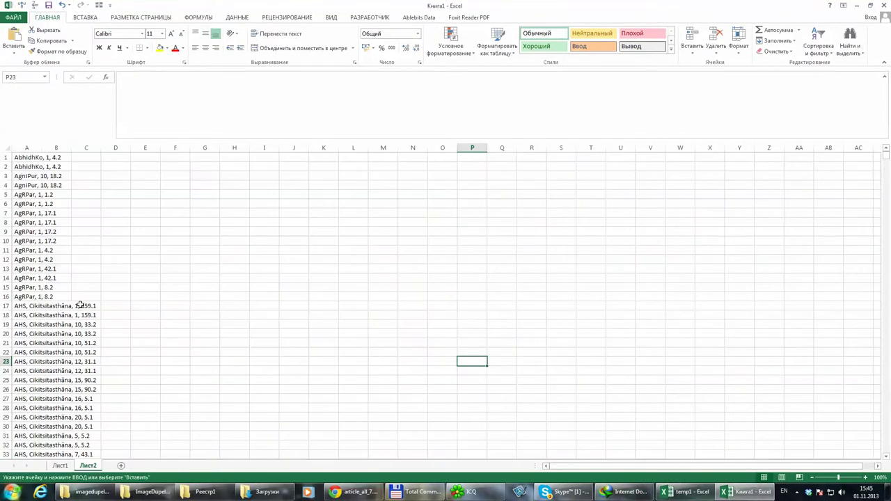
left_click(121, 467)
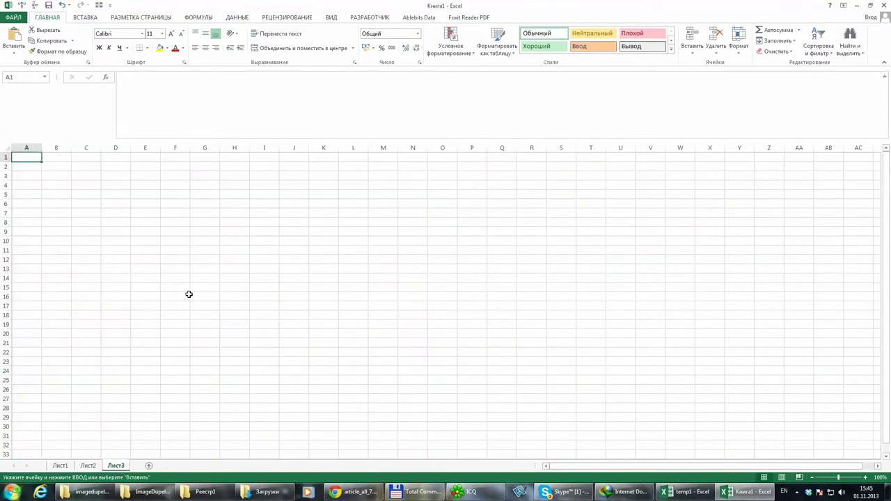
key("ctrl+space")
key("ctrl+v")
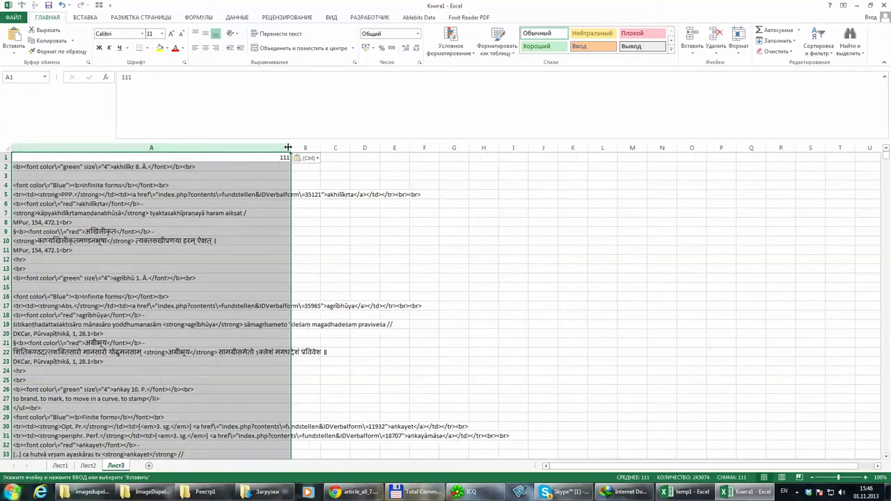
left_click_drag(287, 148, 484, 147)
- Examine how the source reference lines are placed among the HTML-tagged dictionary lines in column A
left_click(33, 231)
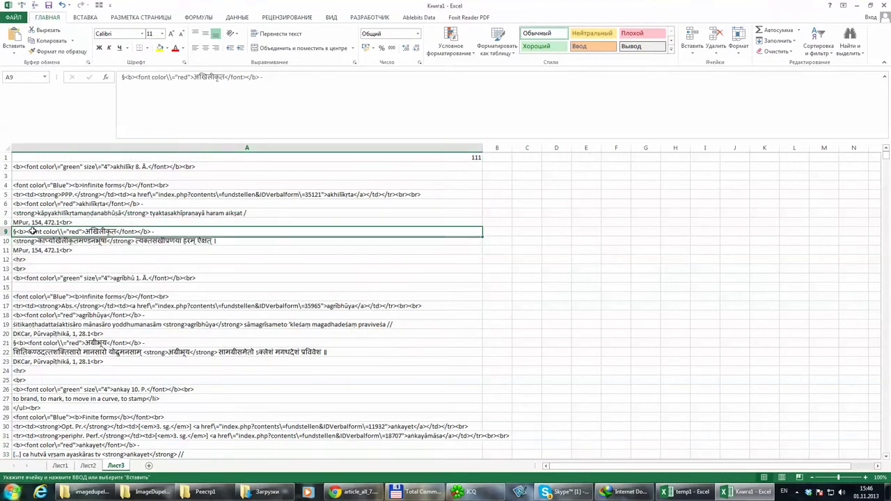
left_click(16, 222)
scroll(46, 276, "down", 2)
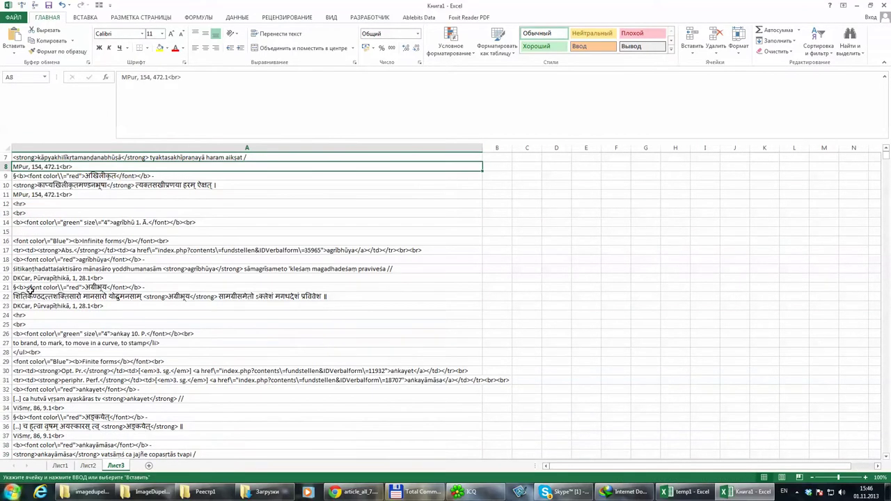
left_click(32, 278)
scroll(53, 319, "down", 2)
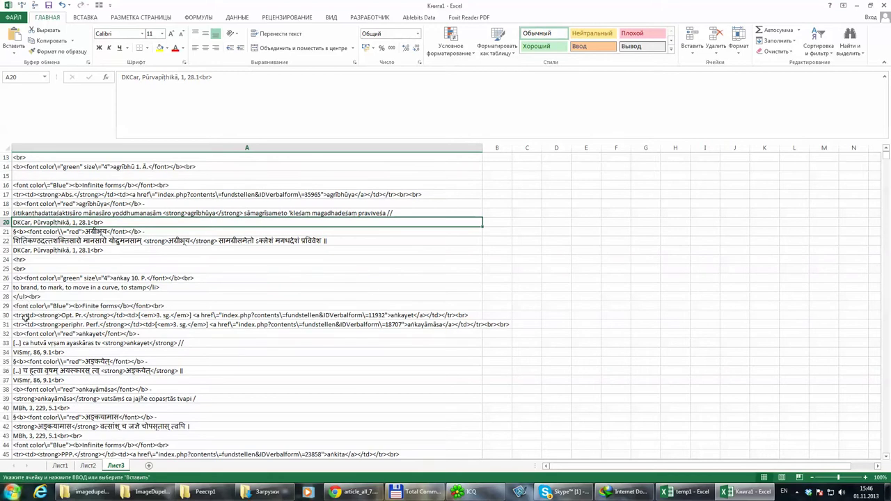
left_click(27, 352)
scroll(83, 374, "down", 3)
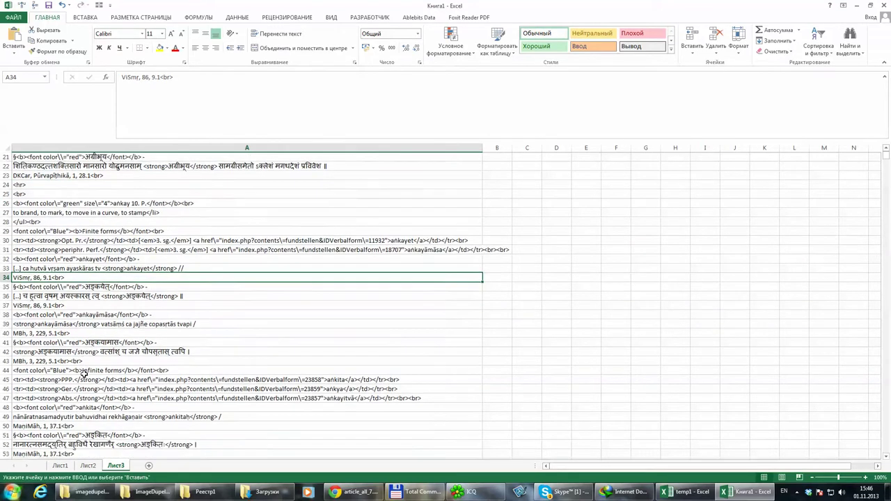
scroll(83, 374, "down", 1)
left_click(18, 325)
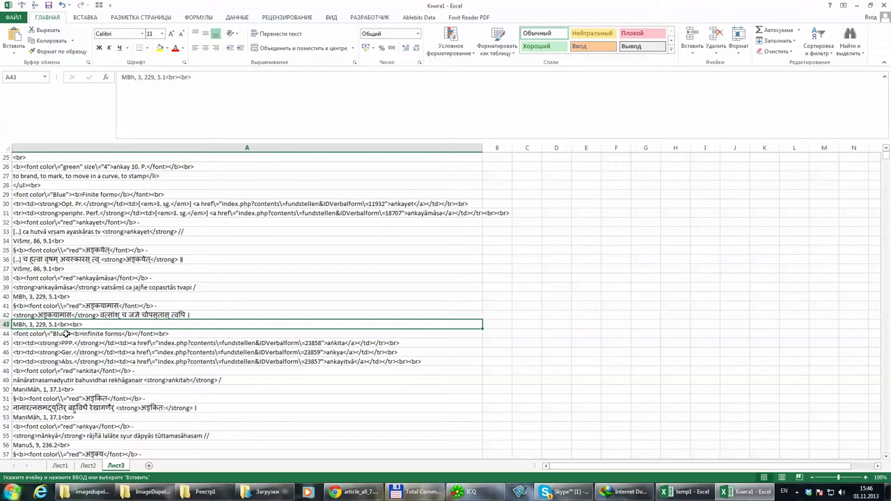
scroll(66, 335, "down", 2)
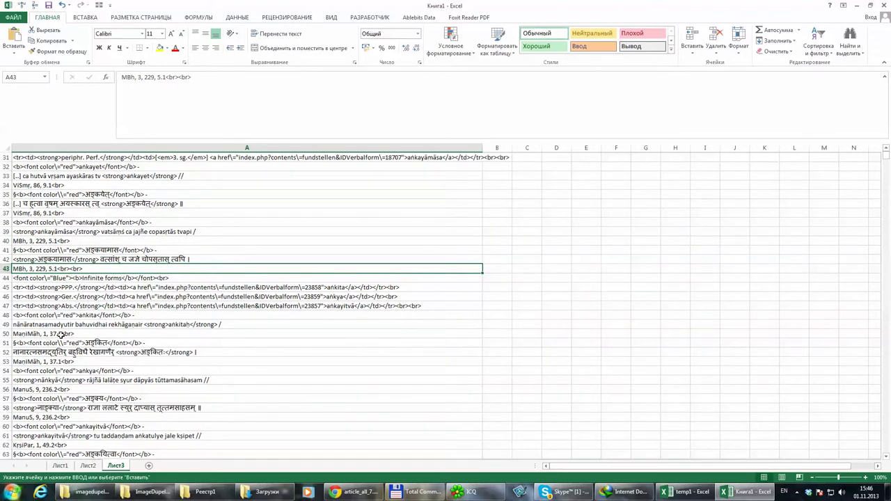
left_click(62, 334)
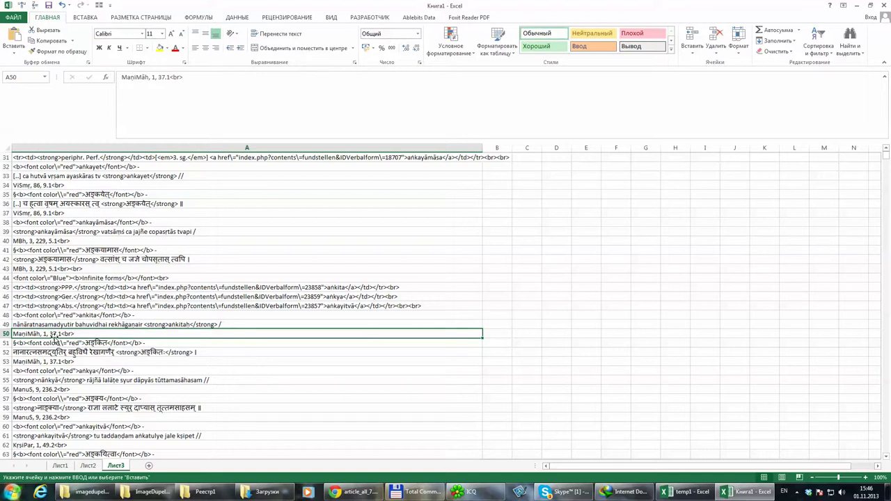
- Open cell B2, beside the first dictionary entry, for entering a formula
left_click(47, 148)
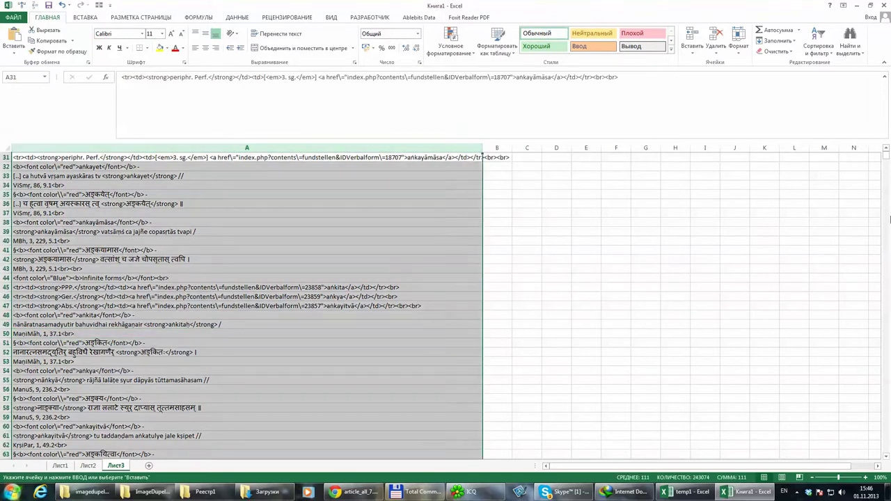
left_click_drag(886, 159, 887, 152)
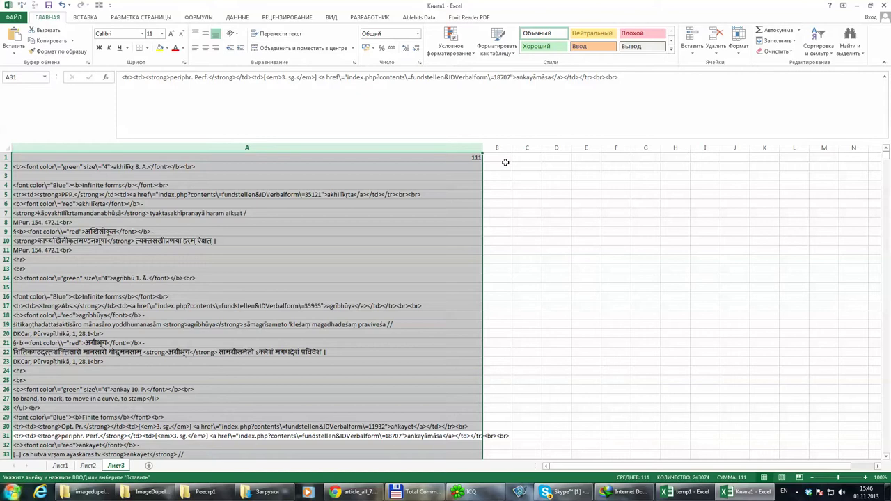
left_click(506, 164)
left_click(344, 104)
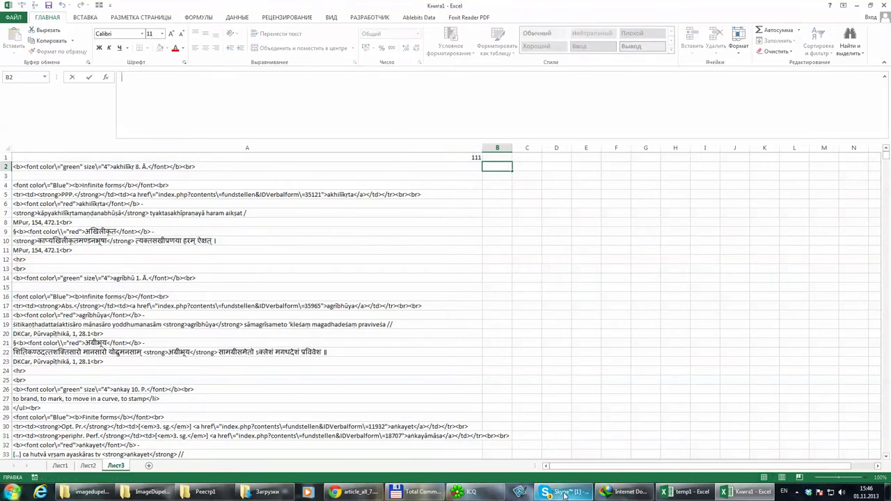
- Switch to Chrome and search Google Drive for "faq"
left_click(357, 493)
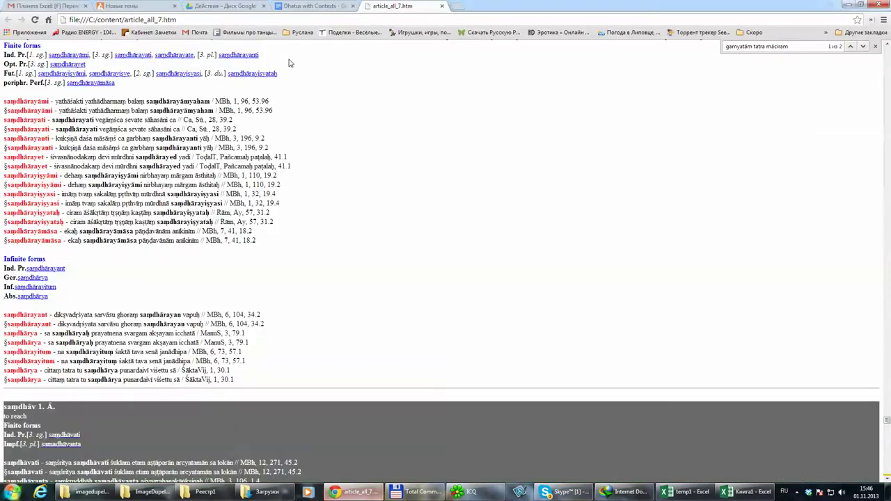
left_click(230, 6)
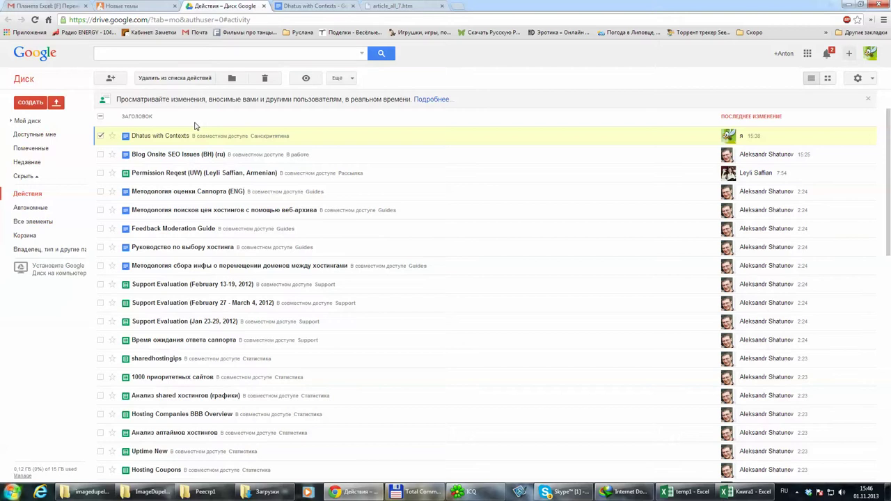
left_click(130, 50)
type("ай")
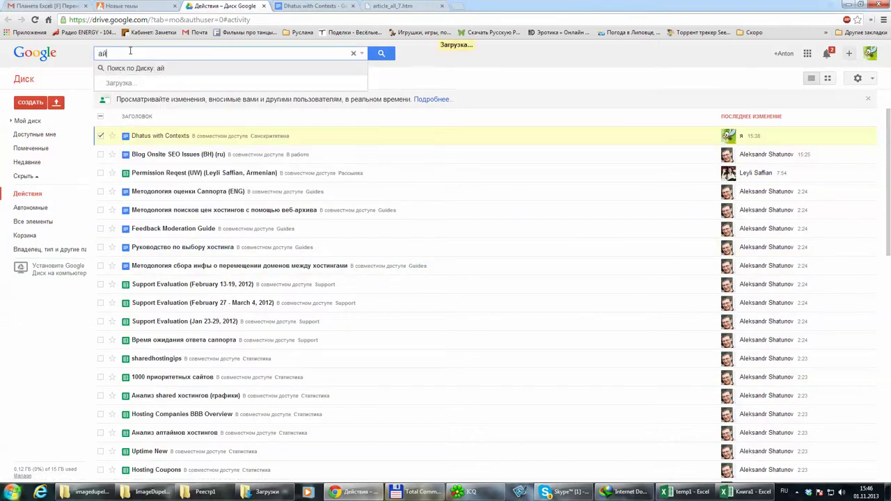
key("BackSpace")
key("BackSpace")
key("alt+shift")
type("f")
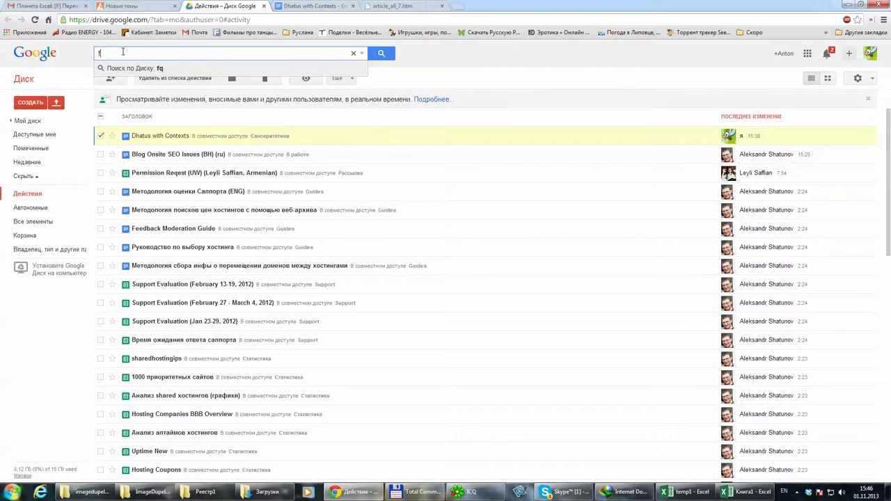
type("aq")
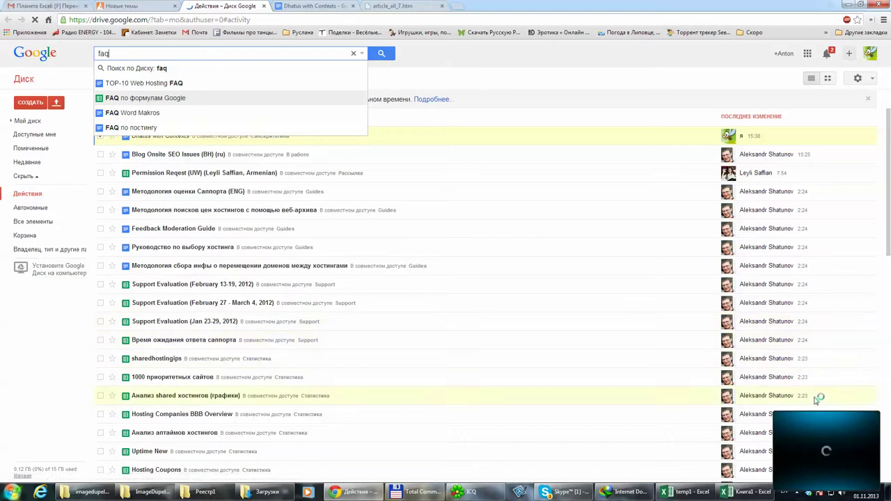
left_click(839, 417)
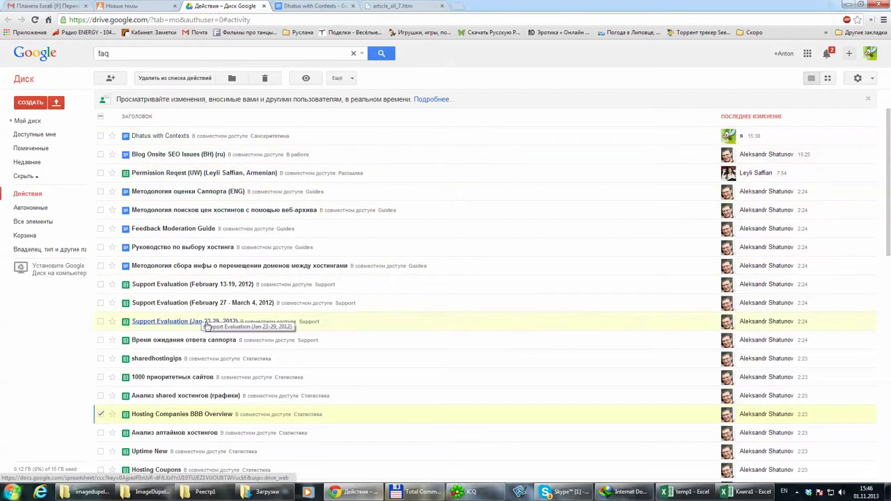
left_click(386, 56)
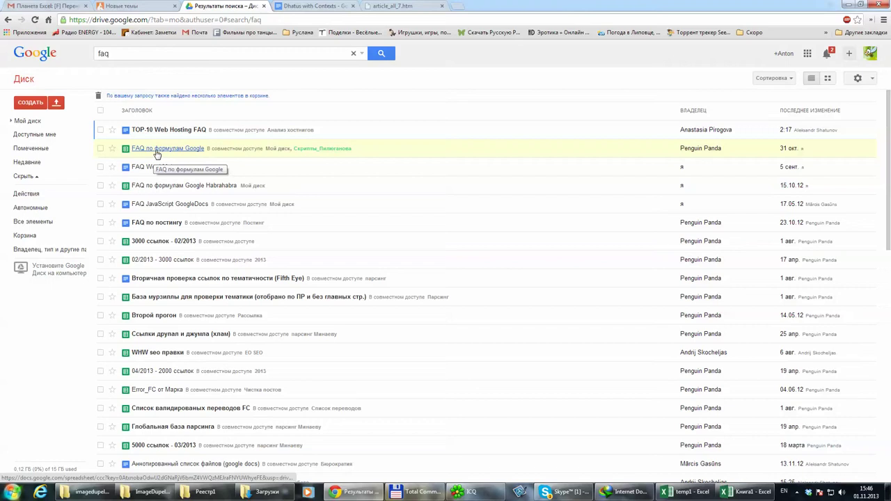
- Open the "FAQ по формулам Google" spreadsheet and copy the formula =СОВПАД(B2;ПРОПИСН(B2)) from cell A12 of its Excel2 sheet
left_click(158, 150)
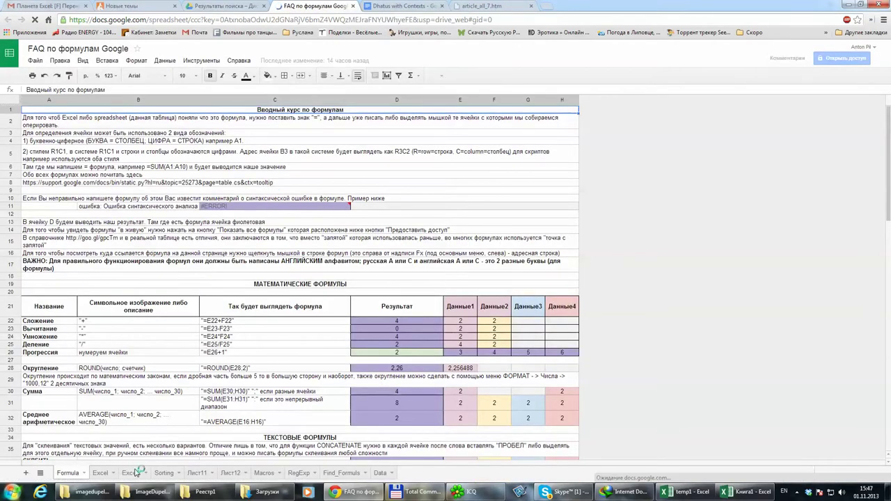
left_click(135, 473)
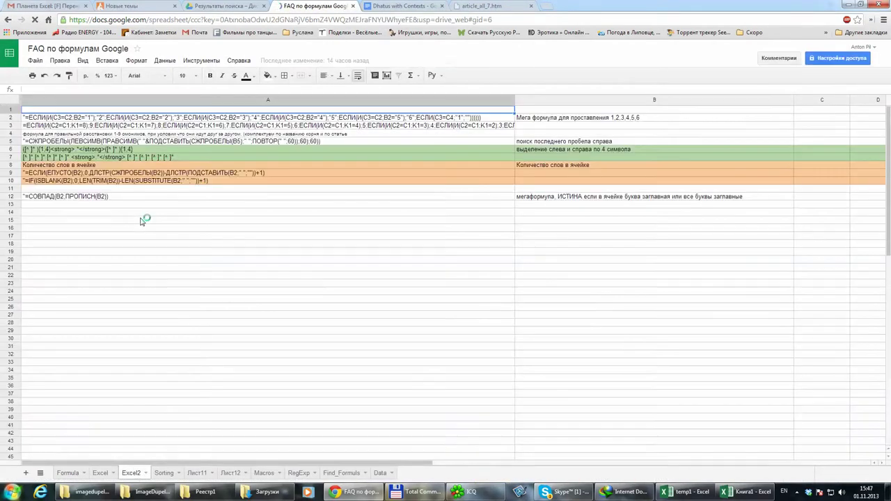
left_click(119, 198)
left_click(109, 89)
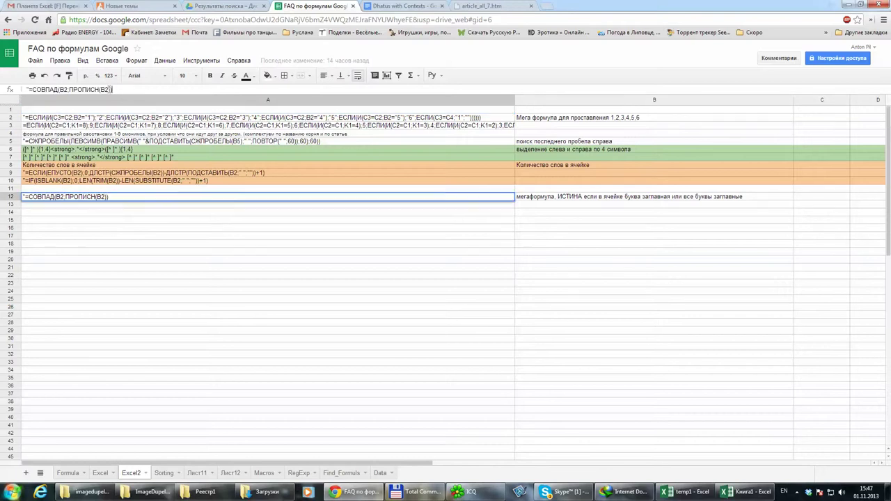
left_click_drag(109, 90, 32, 88)
key("ctrl+c")
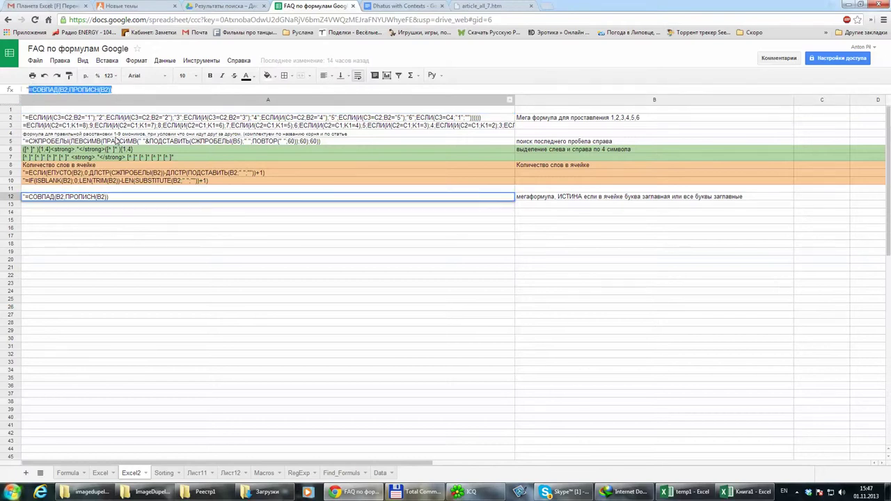
- Switch to the Книга1 workbook in Excel and enter the formula =СОВПАД(A2;ПРОПИСН(A2)) in cell B2
left_click(745, 491)
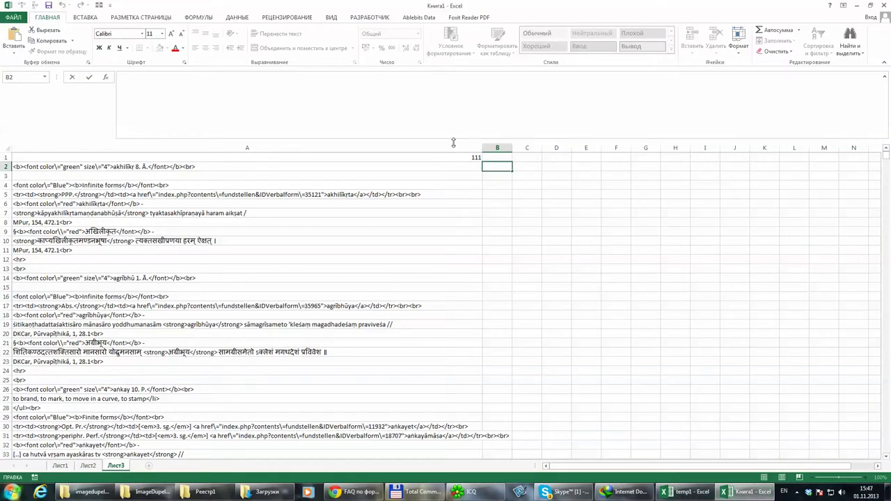
type("=")
key("ctrl+v")
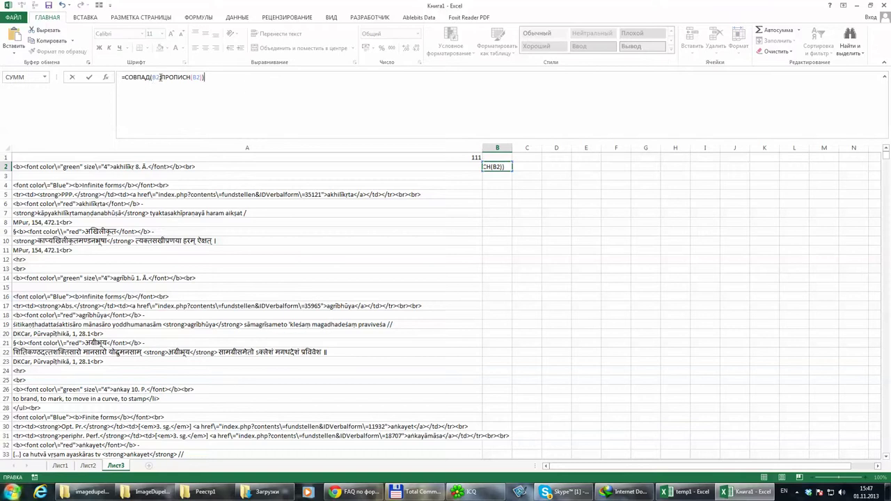
key("BackSpace")
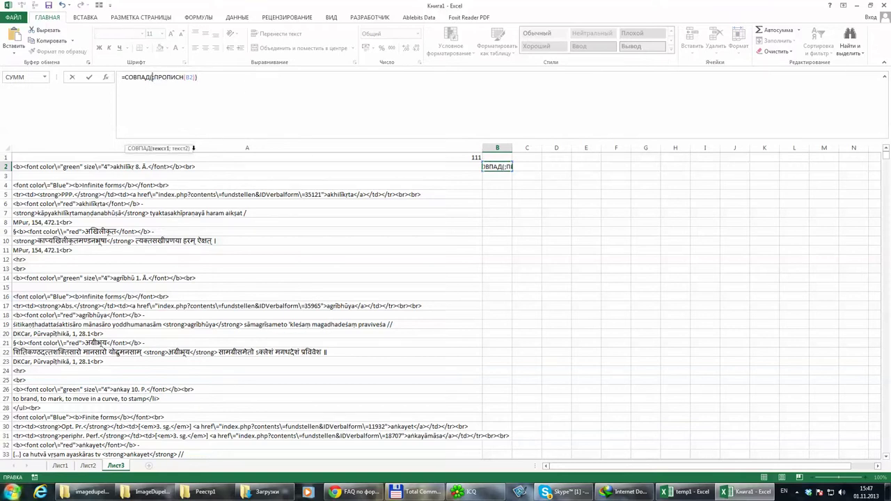
left_click(214, 166)
type(";")
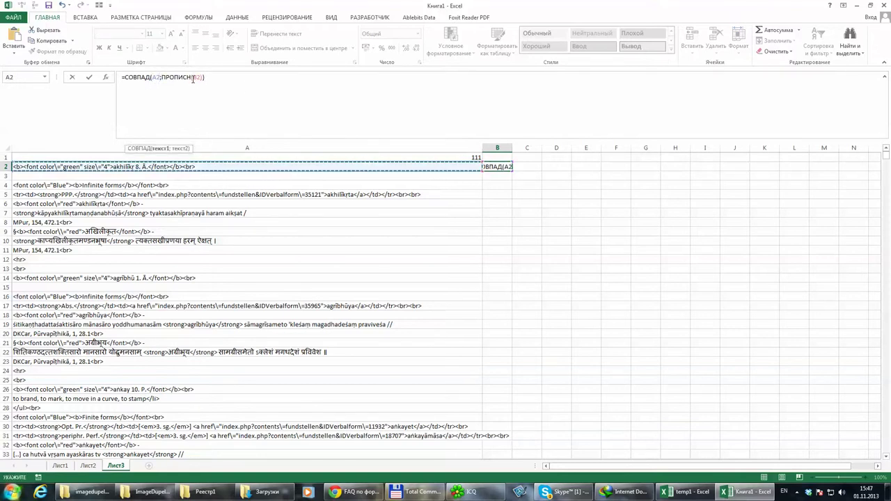
double_click(197, 76)
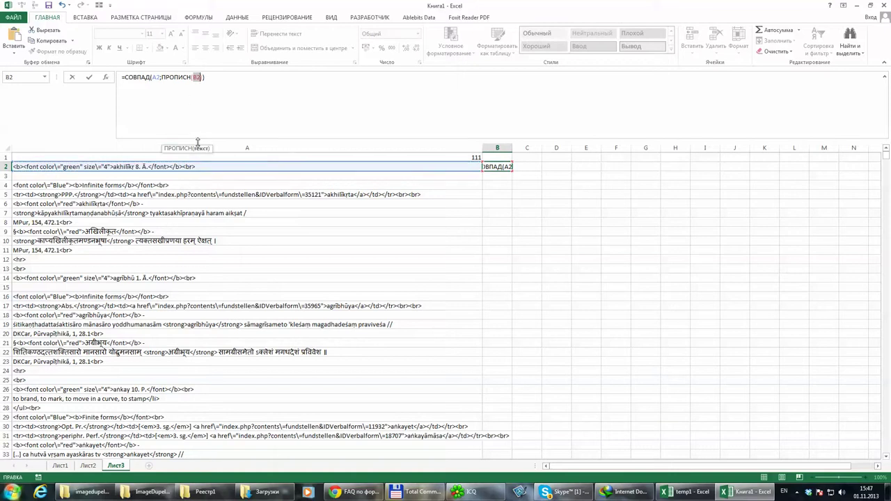
key("BackSpace")
left_click(197, 167)
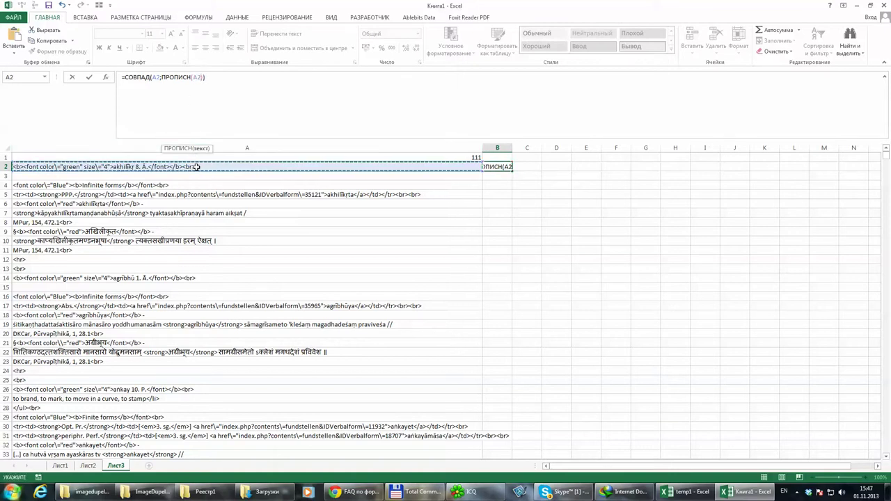
key("Return")
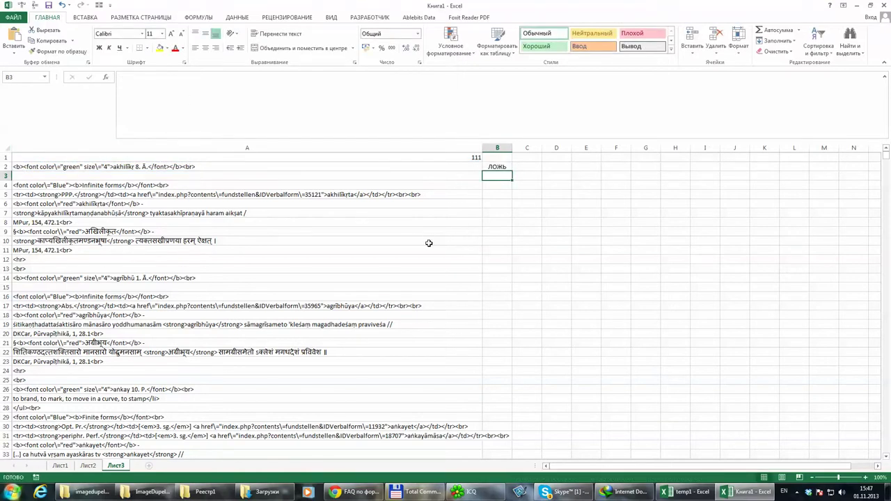
left_click(507, 168)
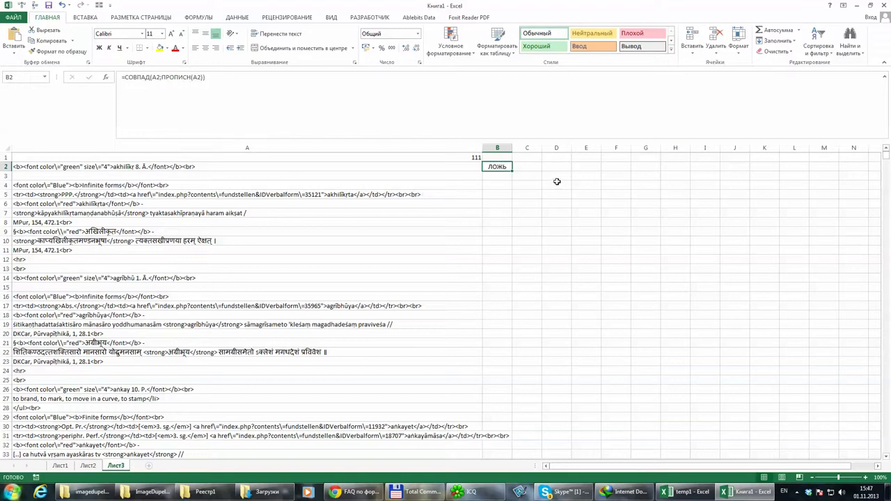
- Enter the sample texts FFF in cell C2 and fff in cell D2, beside the formula cell
left_click(536, 167)
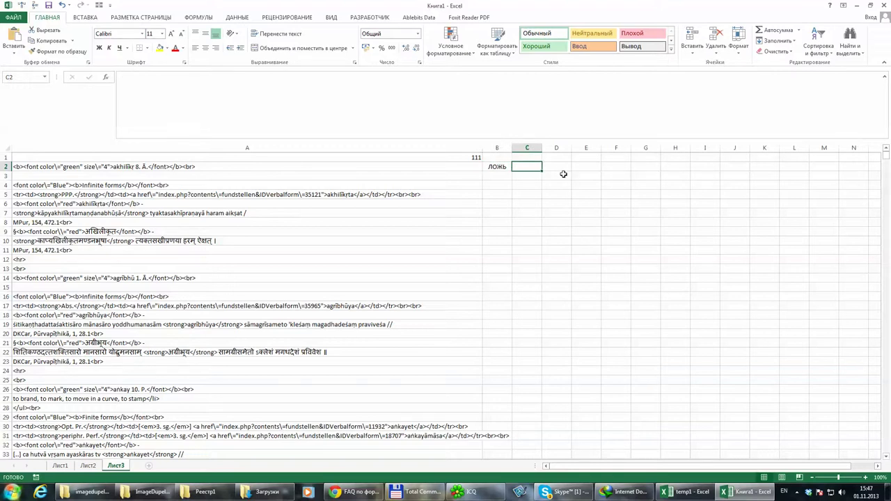
type("FFF")
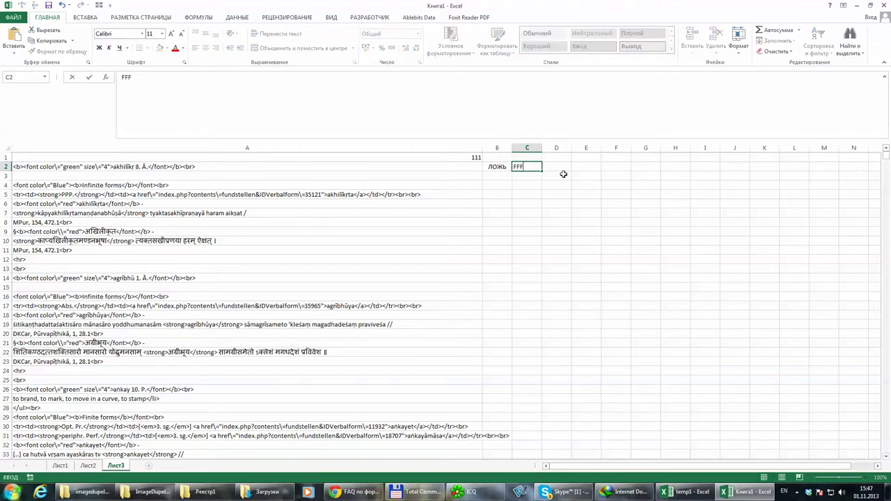
left_click(560, 169)
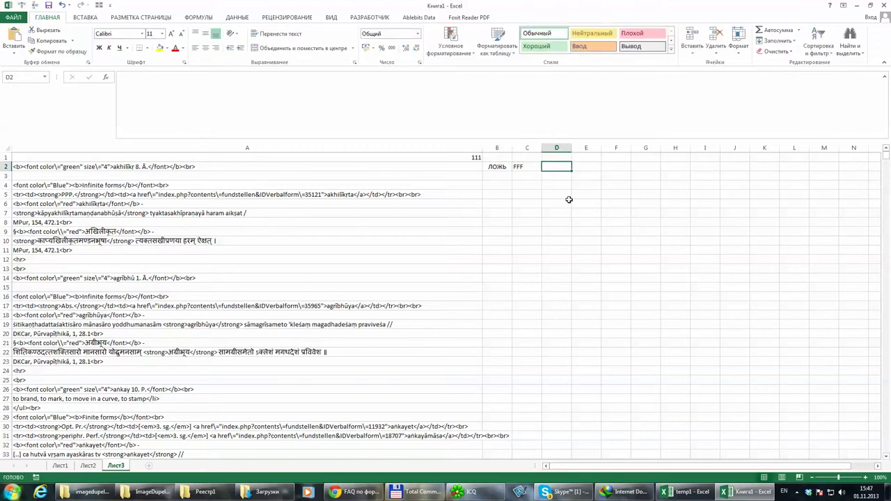
type("fff")
left_click(569, 201)
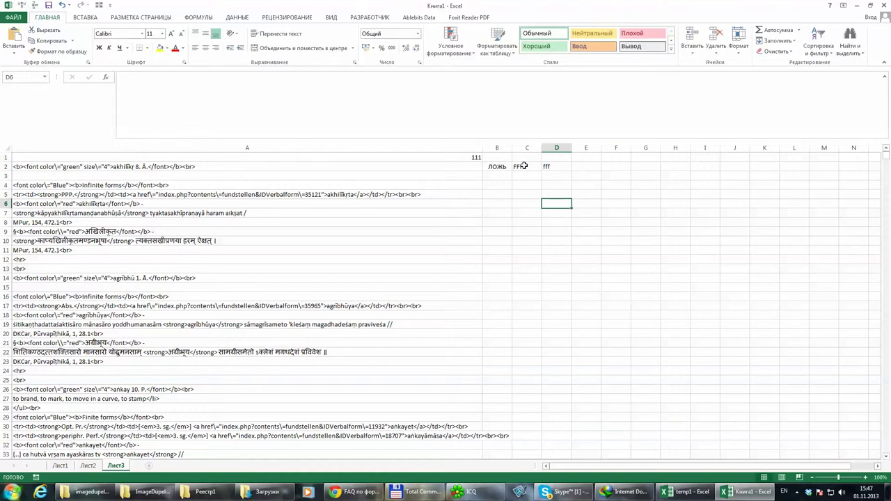
left_click(549, 172)
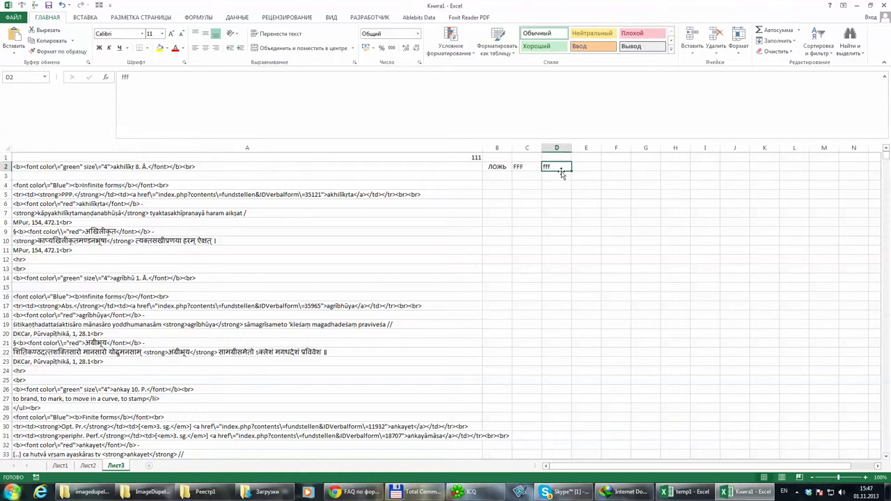
left_click(500, 167)
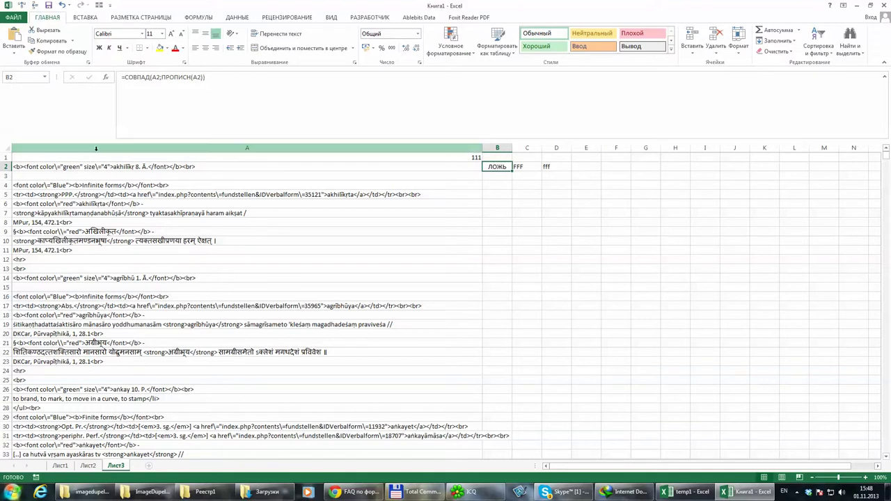
- Insert an empty column before the dictionary text column
left_click(91, 149)
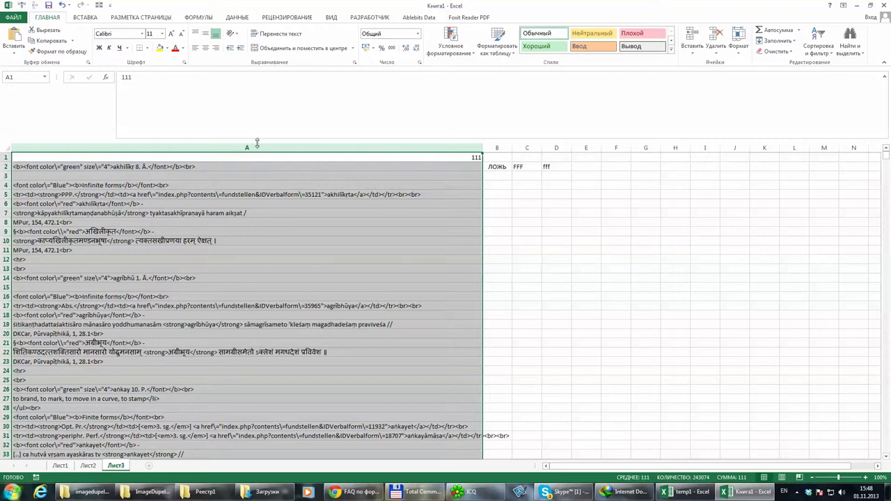
left_click(692, 40)
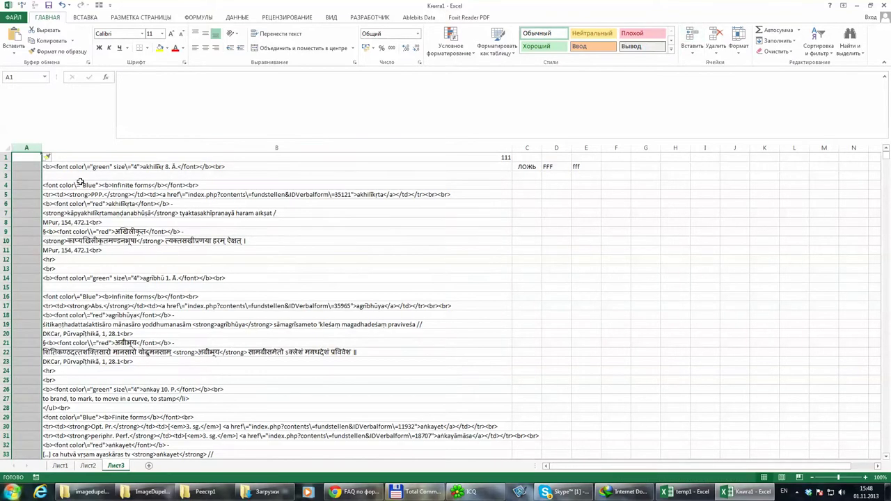
- Enter the formula =ЛЕВСИМВ(B2;1) in cell A2 to extract the first character of the dictionary line
left_click(34, 170)
left_click(172, 103)
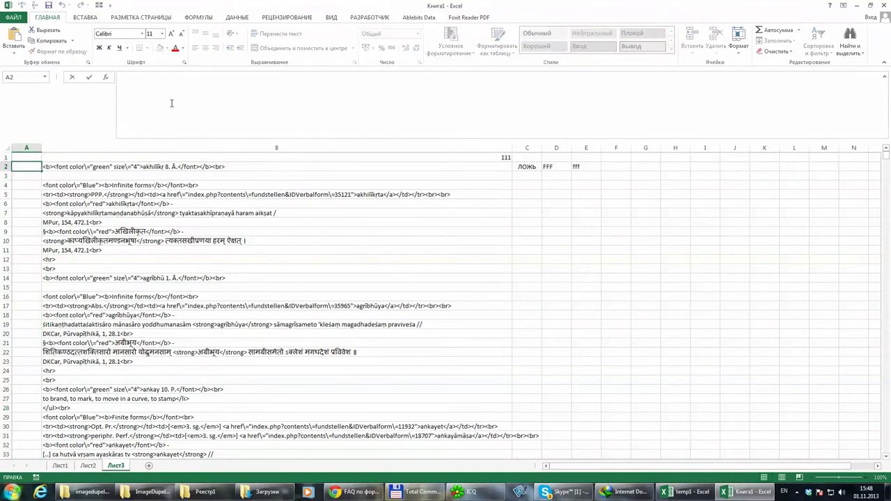
type("=ghd")
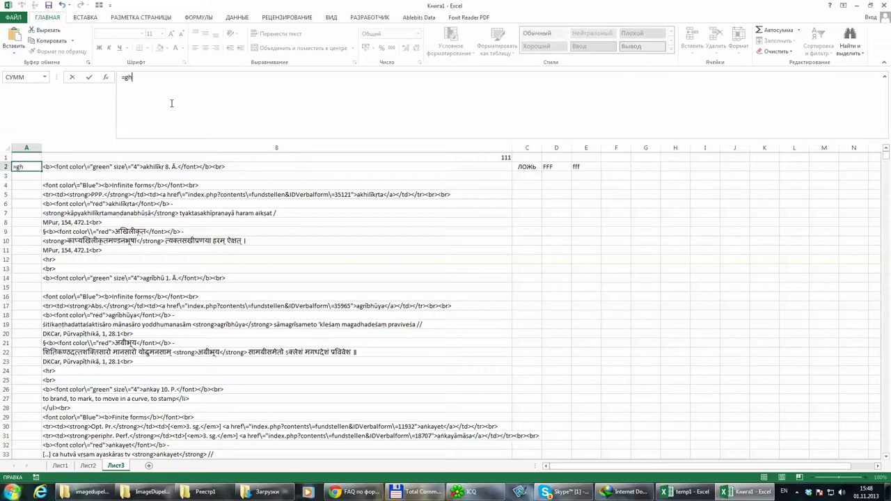
key("alt+shift")
type("пра")
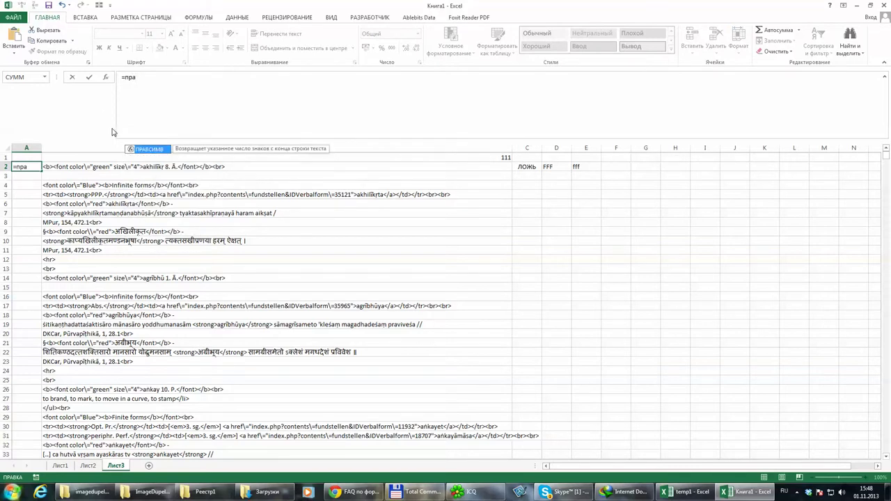
key("BackSpace")
key("BackSpace")
key("BackSpace")
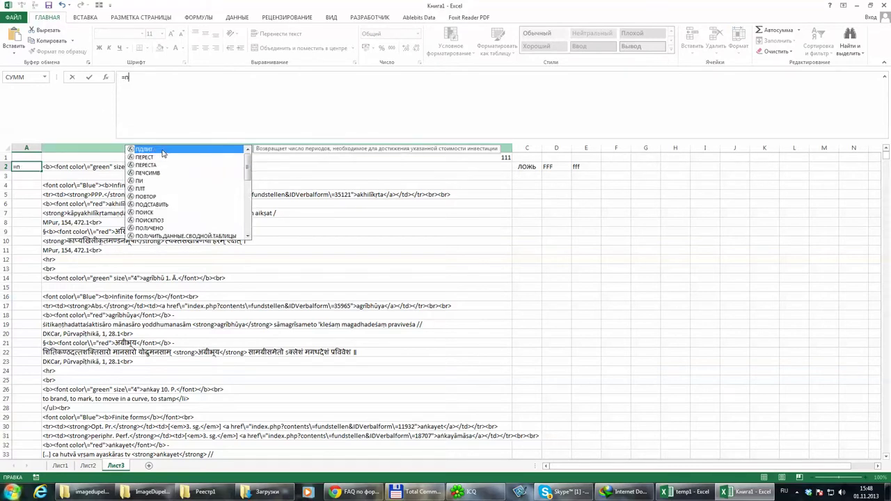
type("левси")
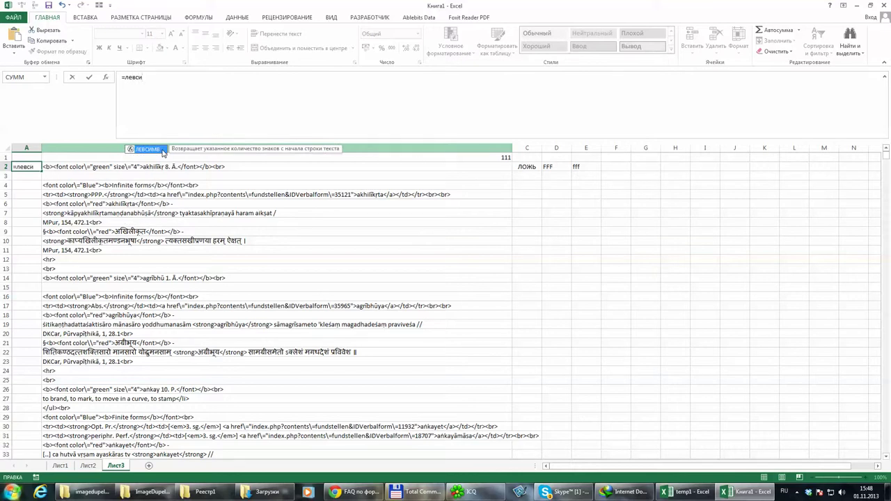
double_click(163, 151)
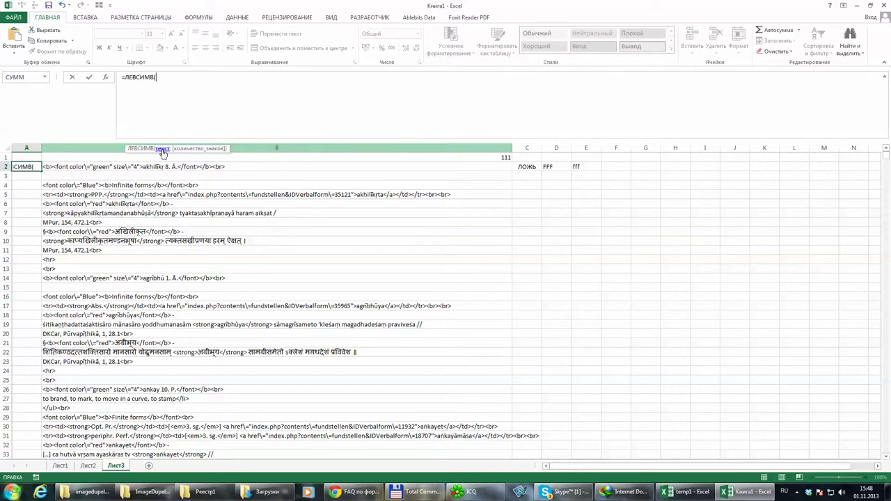
left_click(83, 169)
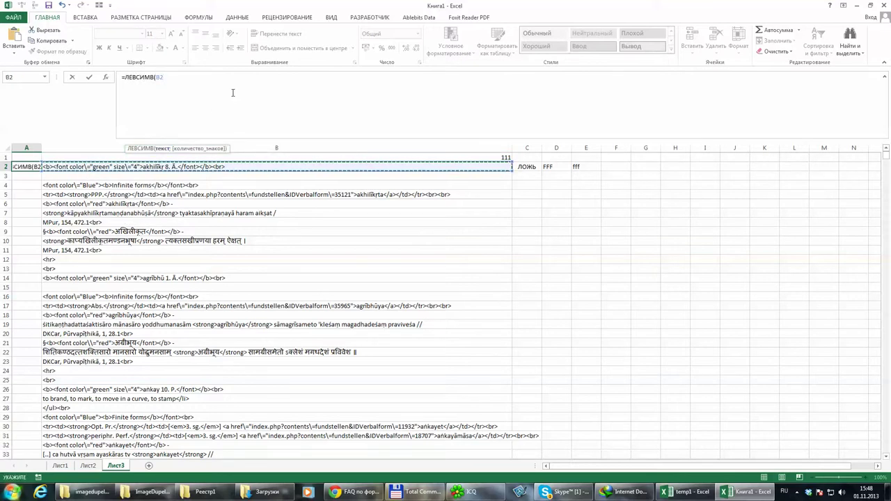
type(";1")
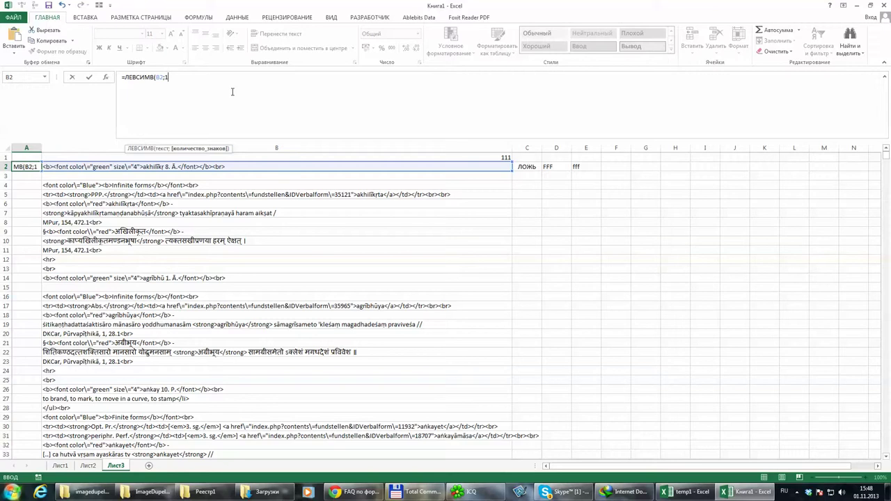
key("Return")
- Try to copy the ЛЕВСИМВ formula from A2 down column A to the last dictionary row, 243766
left_click(17, 167)
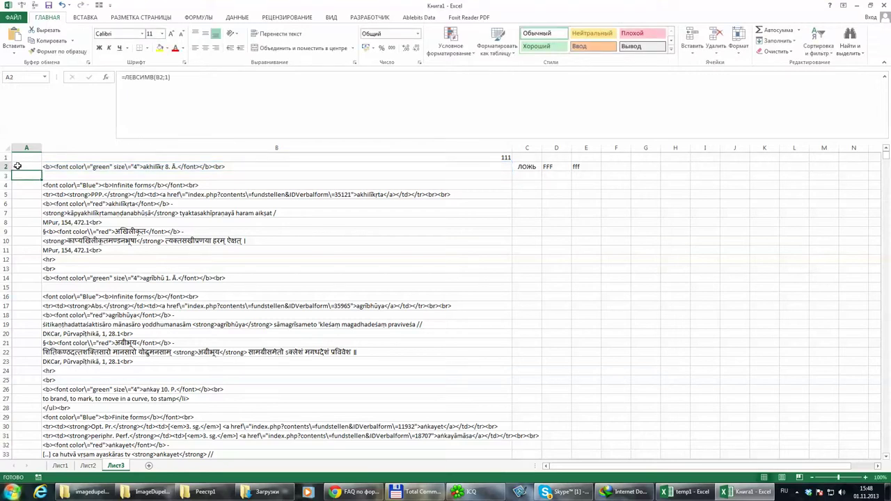
key("ctrl+c")
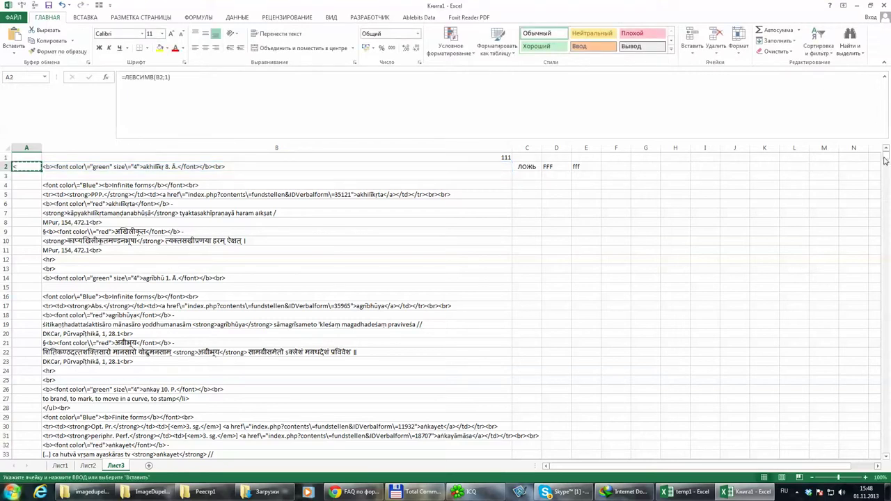
left_click_drag(886, 160, 887, 461)
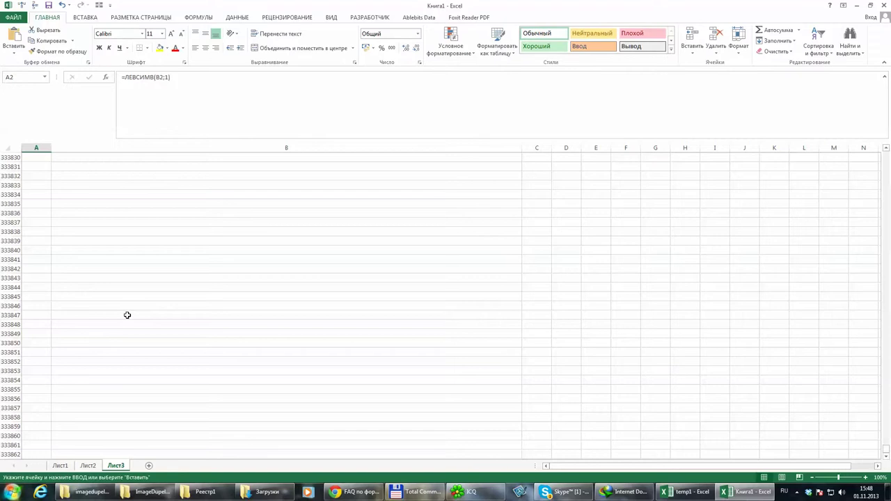
left_click(160, 343)
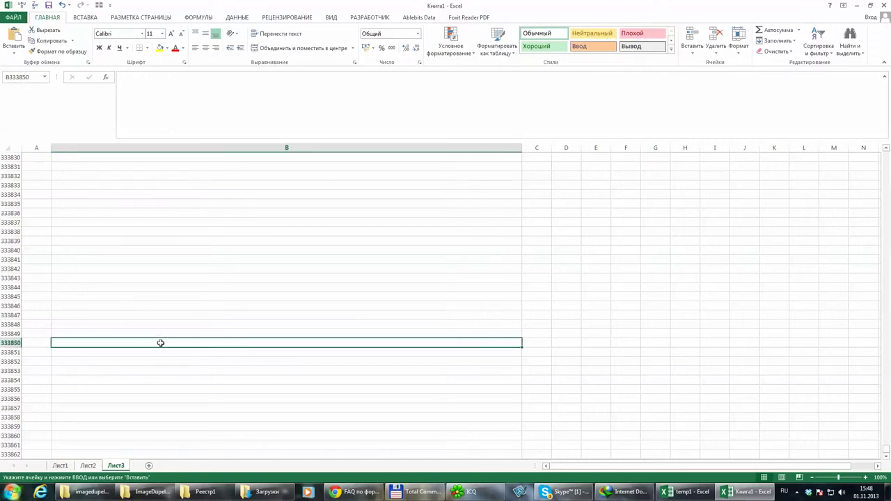
key("ctrl+Up")
scroll(104, 320, "up", 3)
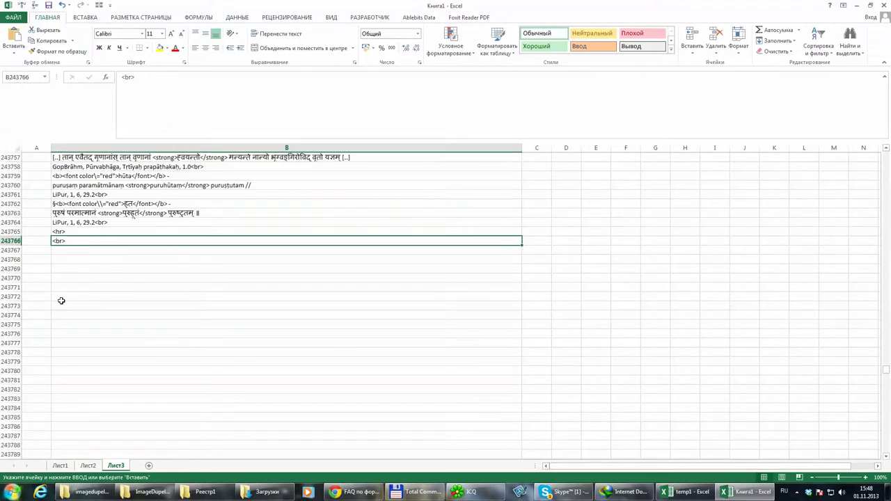
left_click(38, 240)
key("ctrl+shift+Up")
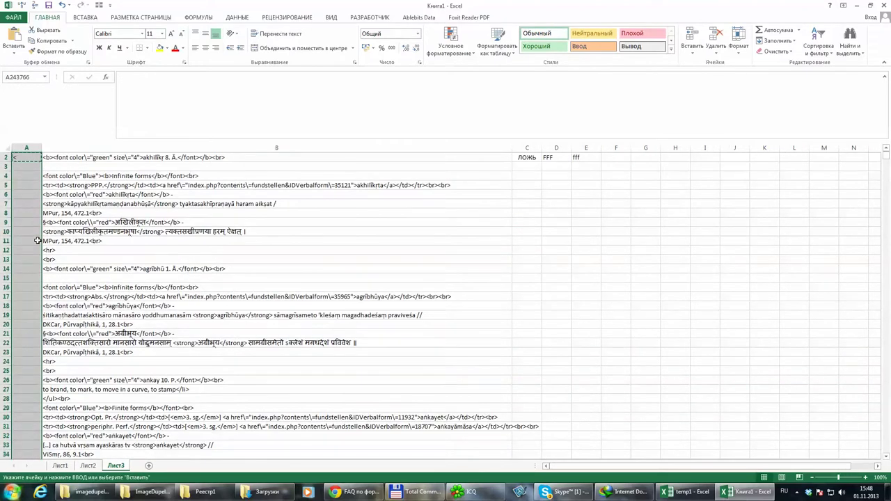
key("ctrl+v")
scroll(37, 240, "down", 1)
left_click(39, 241)
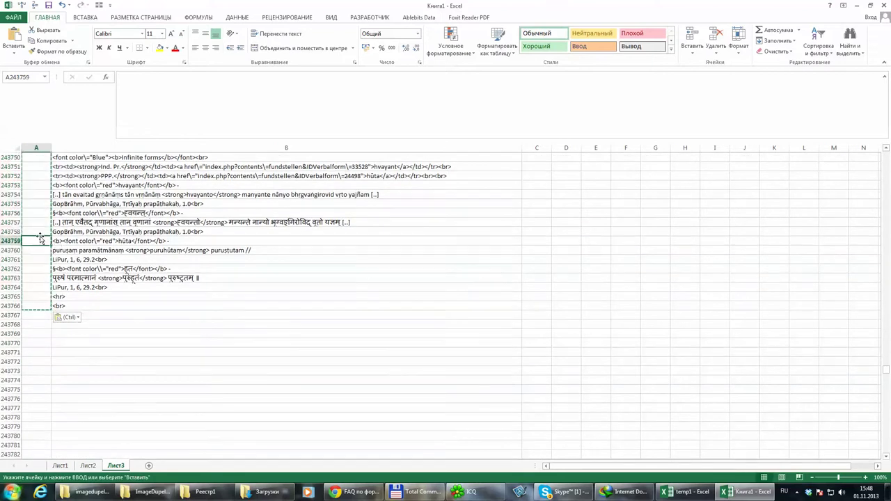
key("ctrl")
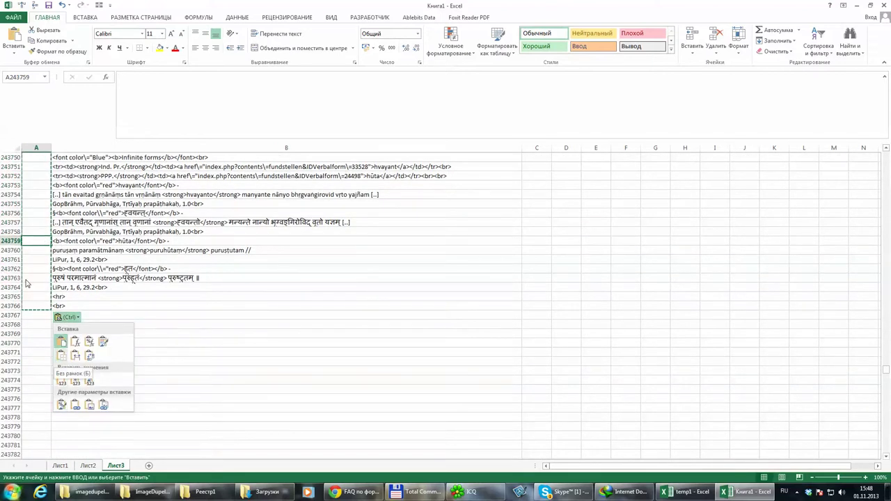
- Enter the placeholder text ячсячс in cell A243766, beside the last dictionary line
left_click(35, 306)
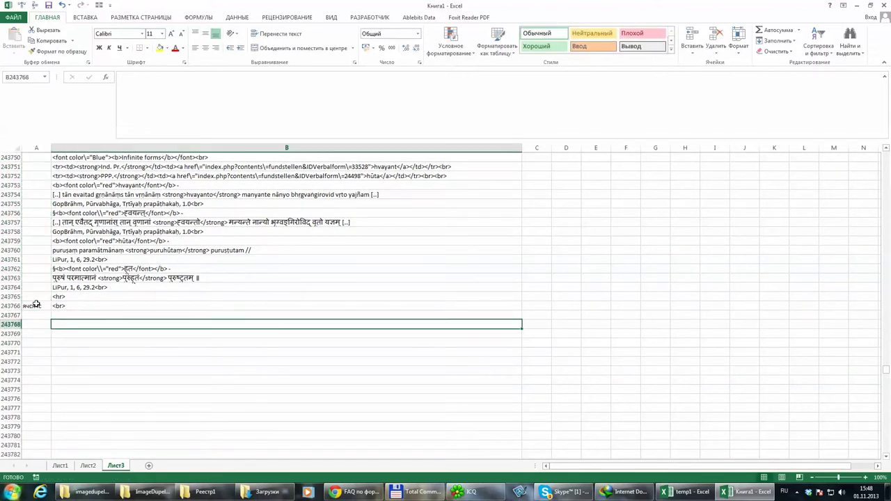
key("ctrl+z")
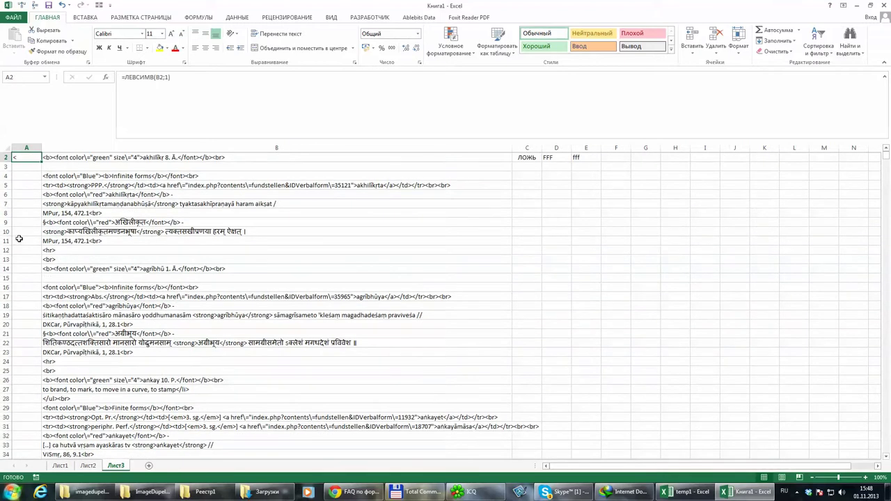
- Copy the ЛЕВСИМВ formula from A2 into every cell of column A down to row 243766
key("ctrl+c")
key("Right")
key("ctrl+Down")
key("Left")
key("ctrl+shift+Up")
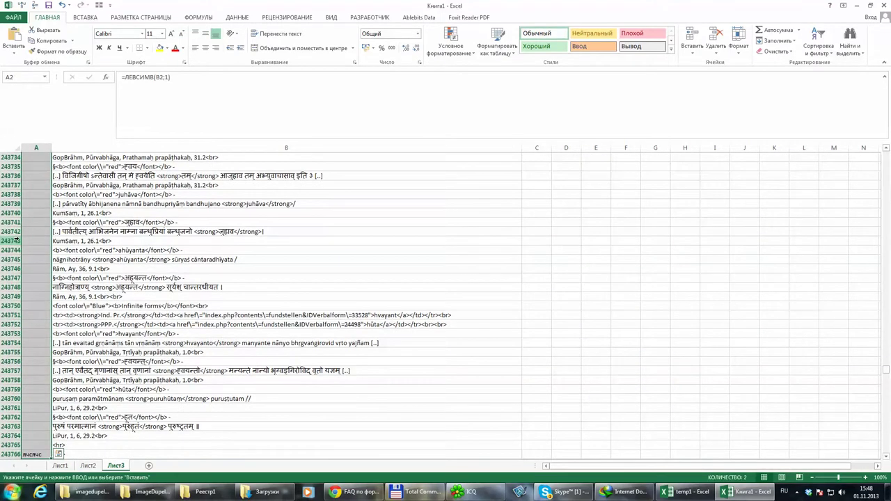
key("ctrl+v")
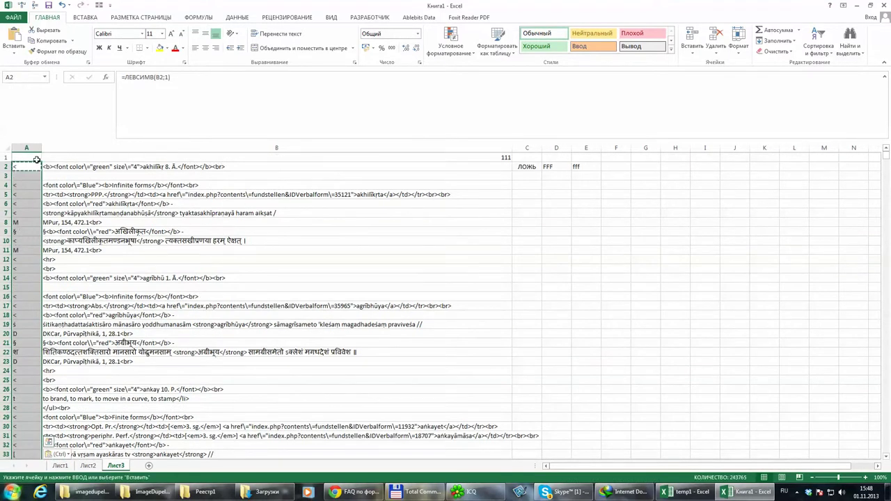
- Replace the ЛЕВСИМВ formulas in column A with their plain values and check the extracted first characters
left_click(14, 53)
left_click(10, 111)
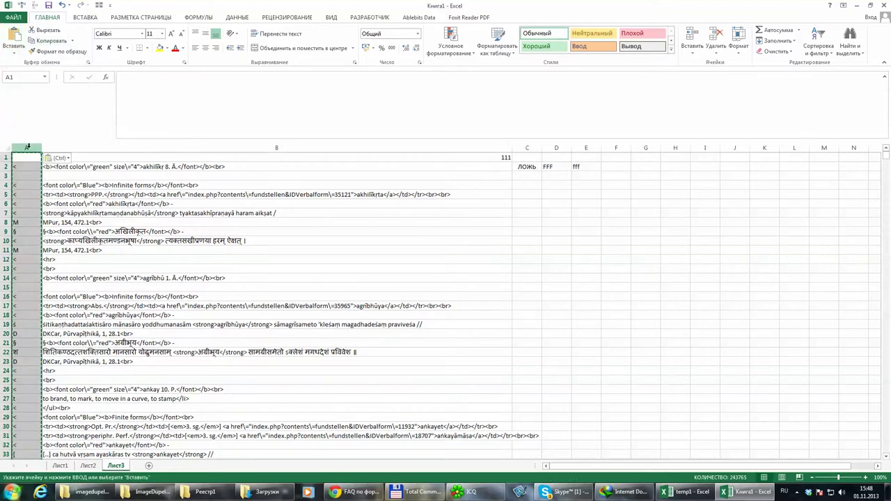
left_click(24, 240)
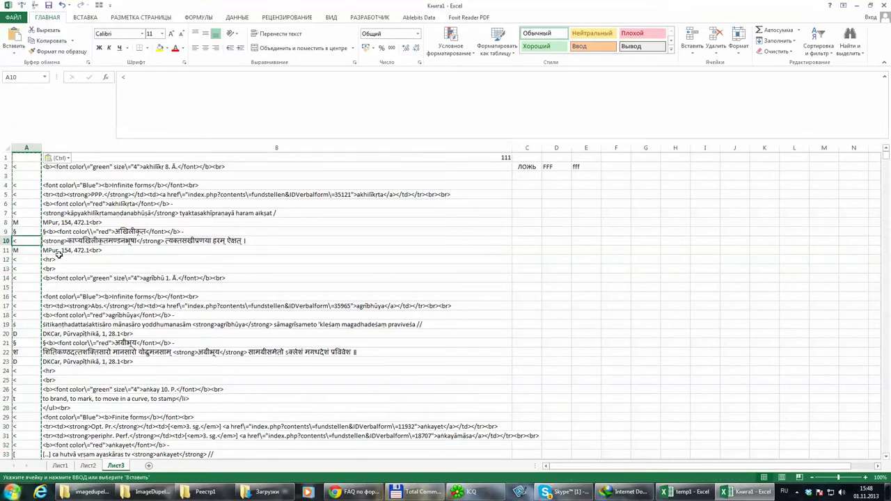
scroll(25, 223, "down", 1)
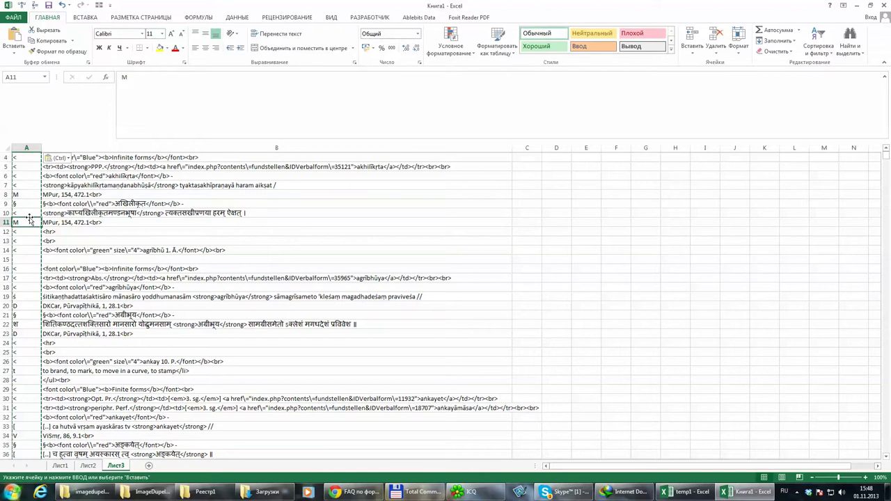
scroll(27, 237, "down", 1)
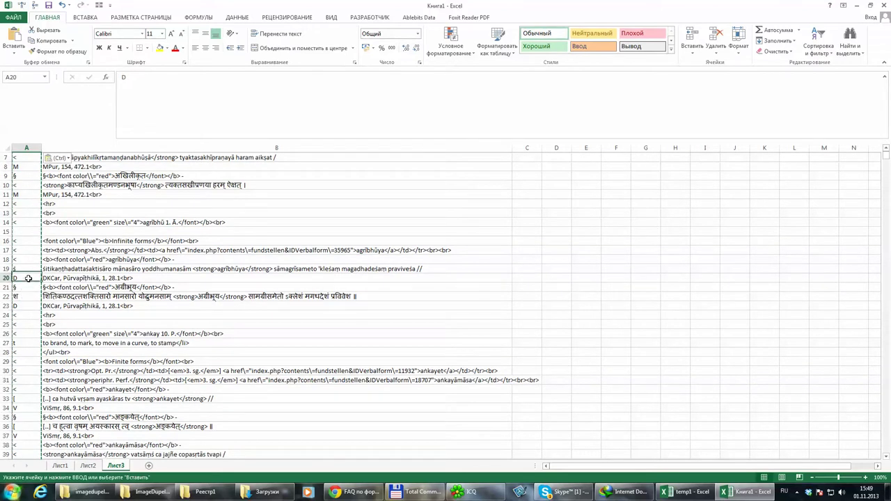
scroll(529, 258, "up", 2)
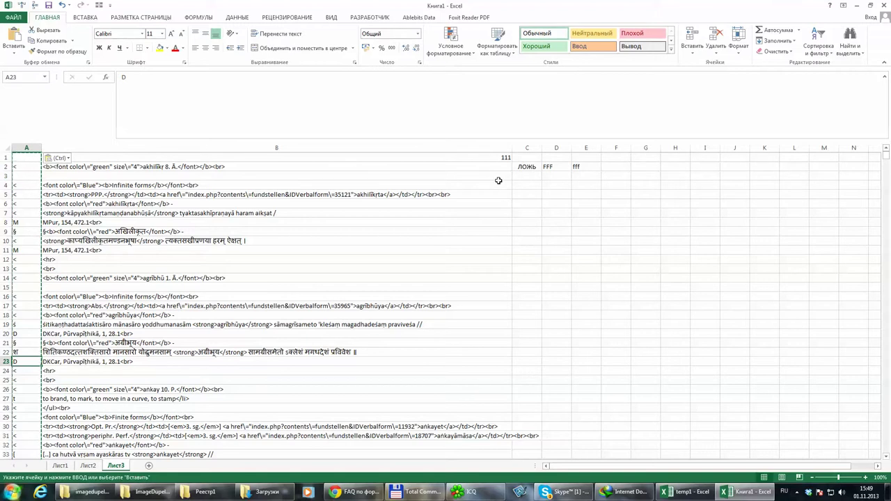
- Enter placeholder headers ываяыаываываыва in cell A1 and фывфыв in cell B1
left_click(529, 167)
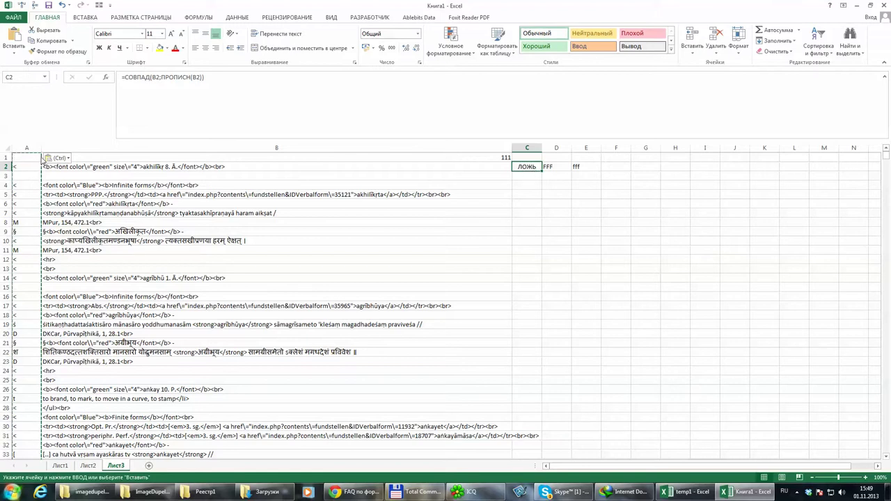
left_click(9, 157)
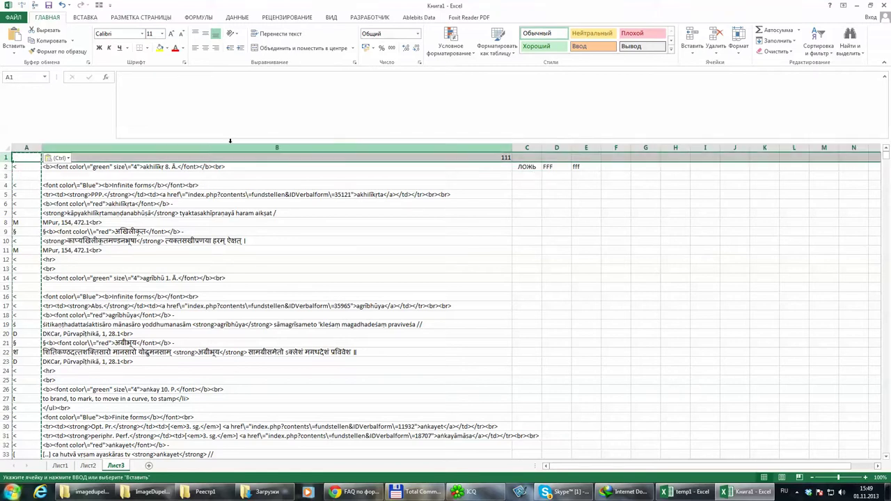
type("ываяыаываываывы")
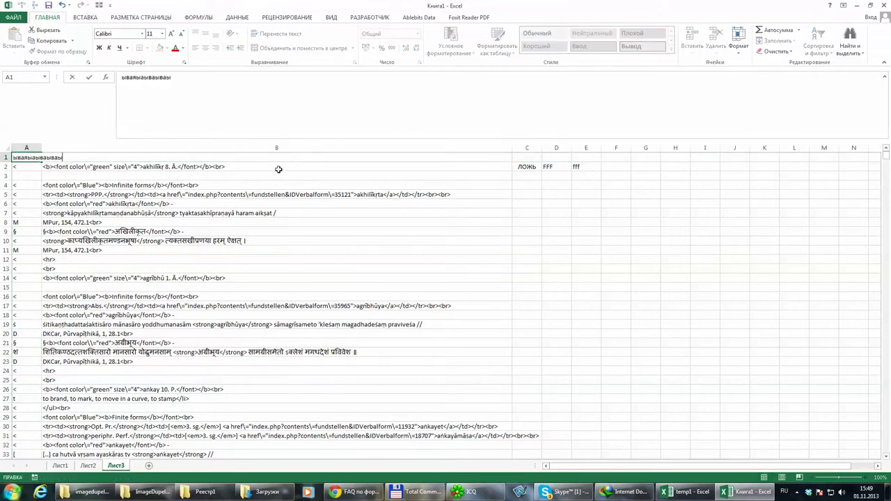
left_click(229, 171)
left_click(230, 159)
type("фывфыв")
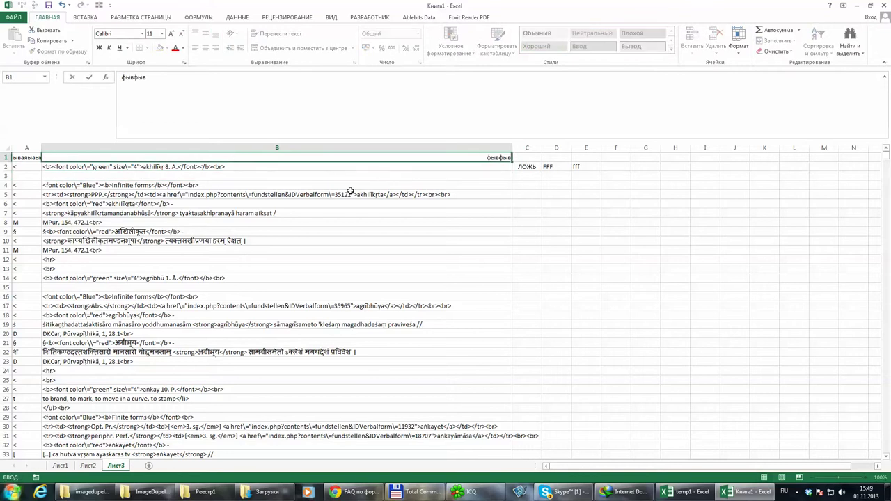
left_click(350, 195)
- Enter placeholder headers фывфывфыв in C1 and фывфыв in both D1 and E1
left_click(527, 157)
type("фывфыв")
left_click(445, 194)
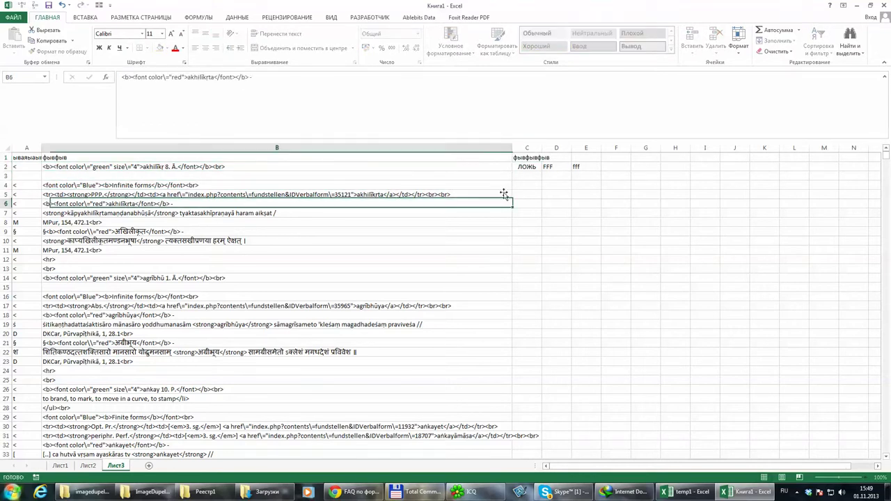
left_click(556, 157)
type("фывфыв")
left_click(587, 157)
left_click(587, 156)
type("фывфыв")
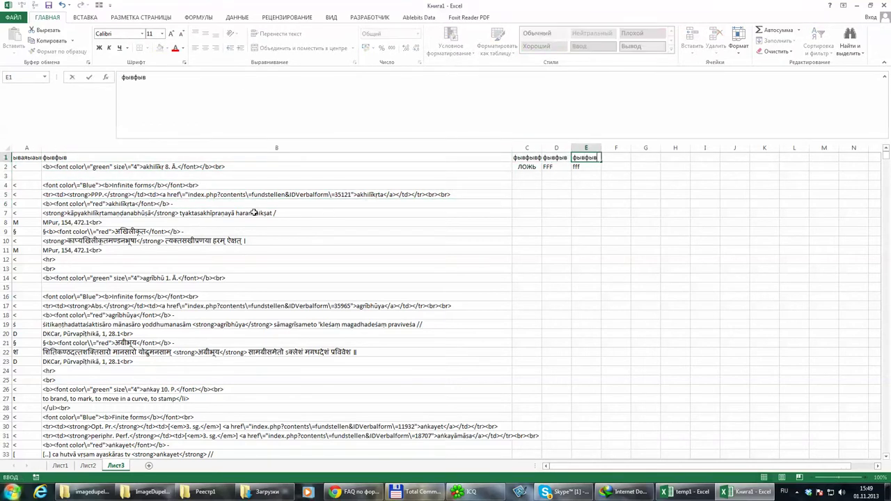
left_click(174, 213)
- Turn on filtering for the header row 1
left_click(7, 157)
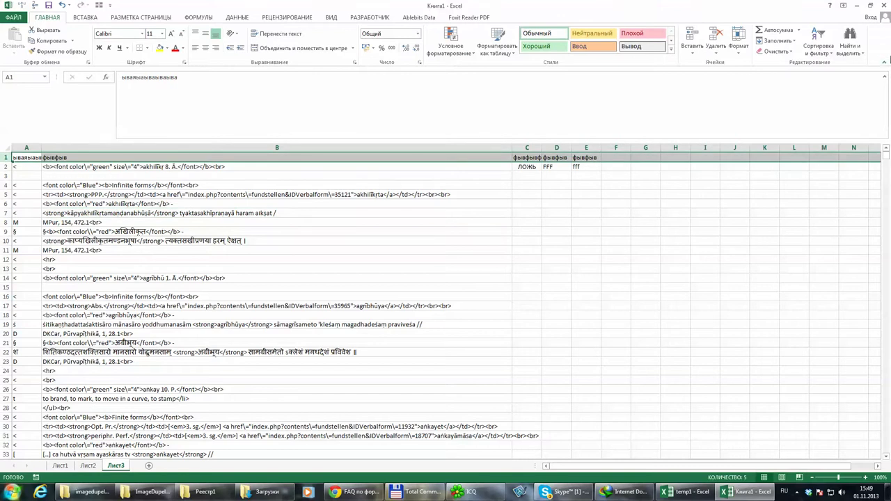
left_click(819, 42)
left_click(817, 100)
- Sort the whole list by the first-character column A in descending order, from Я to А
left_click(37, 158)
left_click(31, 170)
left_click(37, 158)
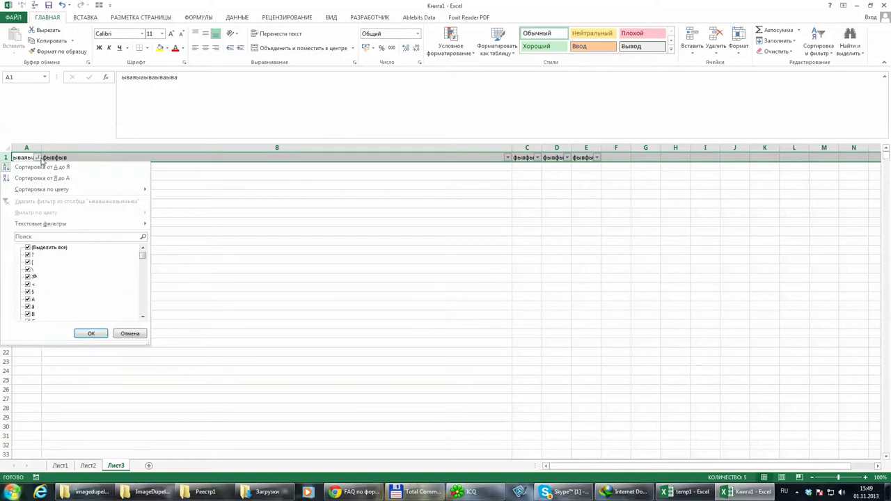
left_click(41, 181)
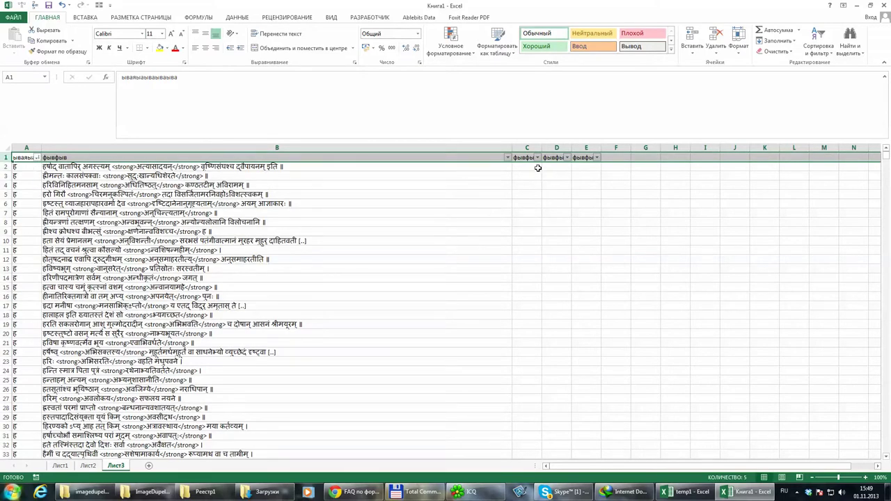
- Copy the formula =СОВПАД(B2;ПРОПИСН(B2)) from the Google formula FAQ sheet in Chrome and paste it into cell C2 of the Excel workbook Книга1
left_click(532, 167)
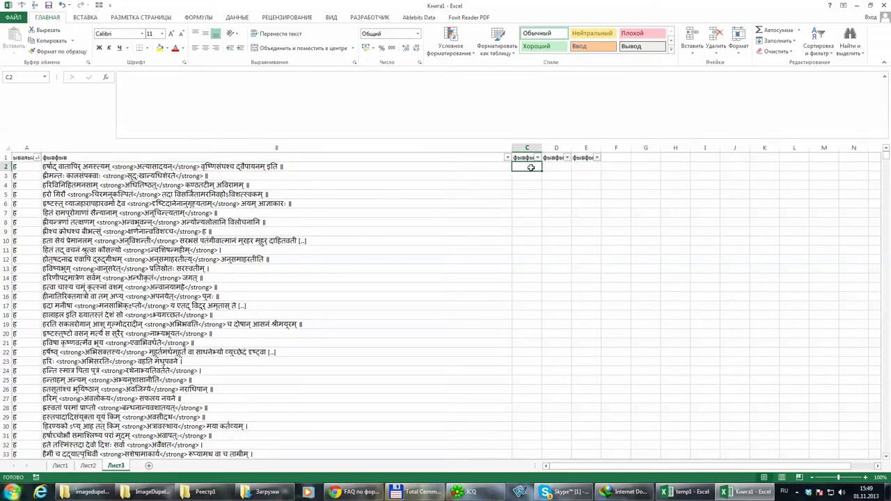
left_click(351, 492)
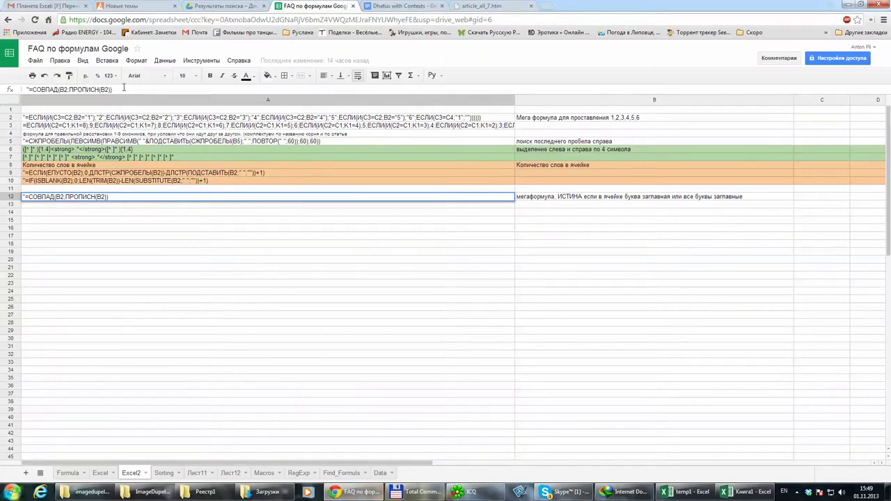
left_click_drag(124, 87, 16, 95)
key("ctrl+c")
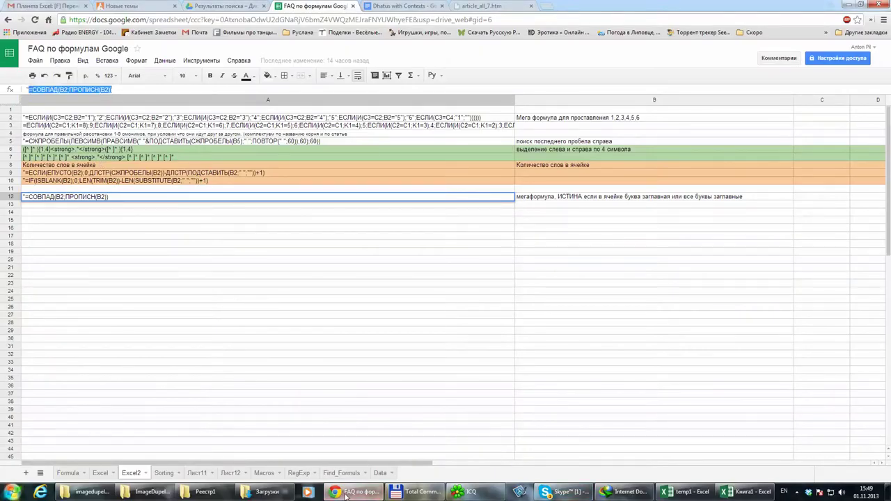
left_click(745, 491)
key("ctrl+v")
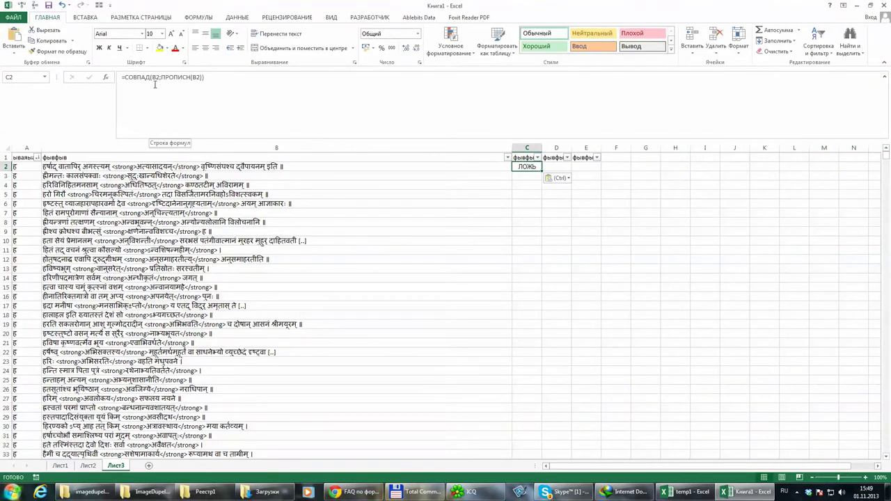
- Change both references in the C2 formula to column A, giving =СОВПАД(A2;ПРОПИСН(A2))
left_click(159, 77)
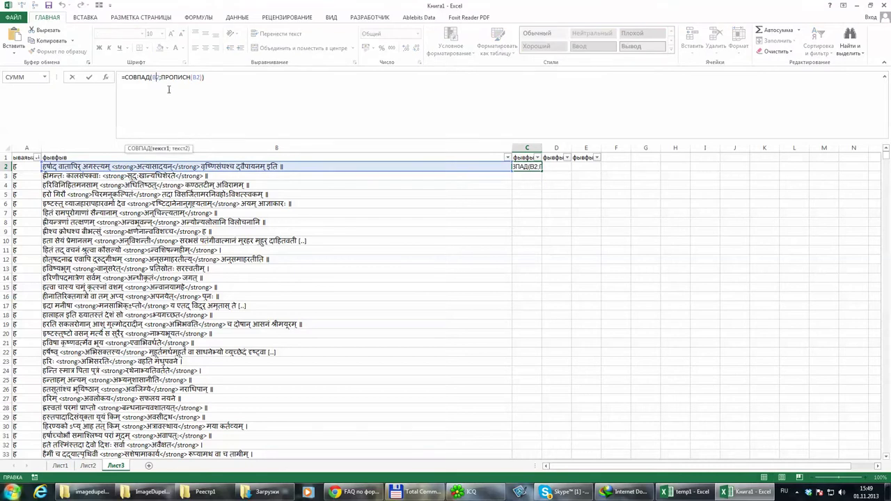
key("BackSpace")
type("А")
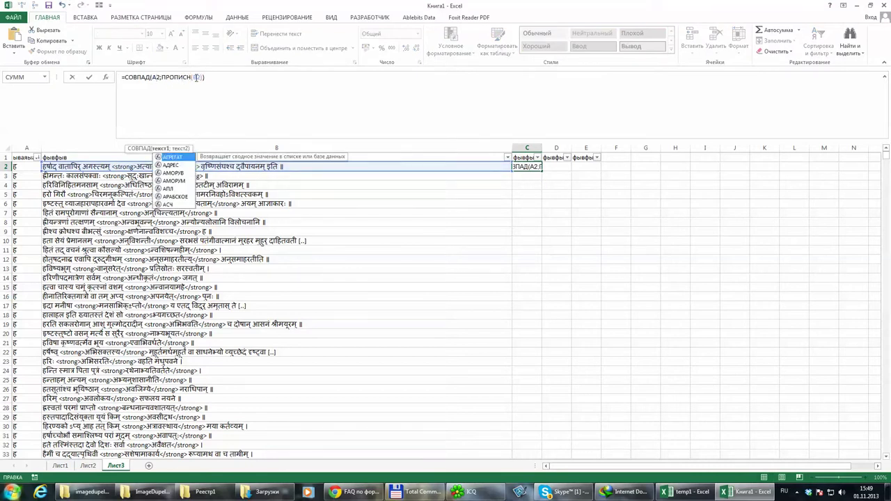
type("А2")
key("Return")
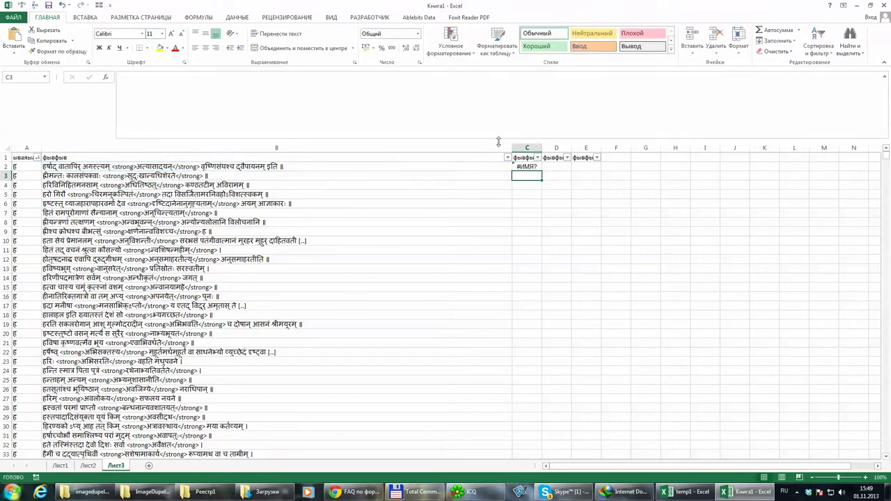
- Widen column C, fill the СОВПАД formula from C2 down to about row 24, and copy cell C24
left_click(527, 167)
left_click_drag(542, 148, 599, 371)
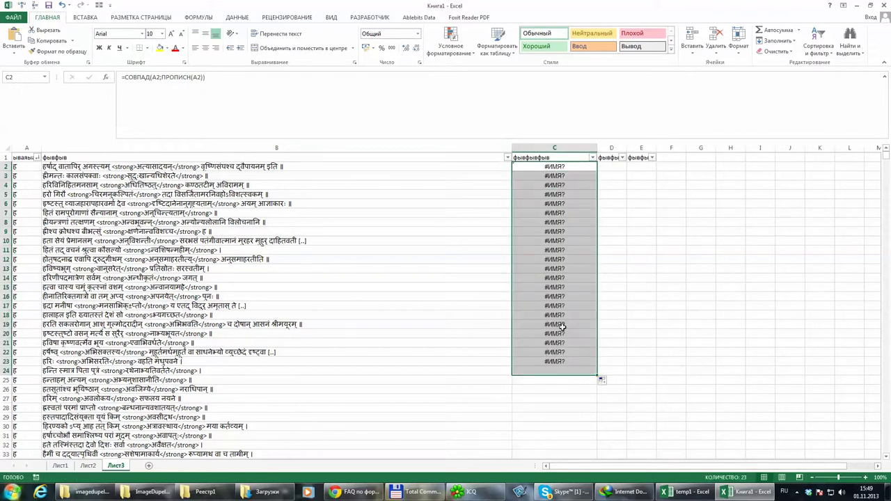
left_click(569, 369)
key("ctrl+c")
- Delete all rows from row 107162 down to the end of the list
left_click_drag(887, 167, 887, 315)
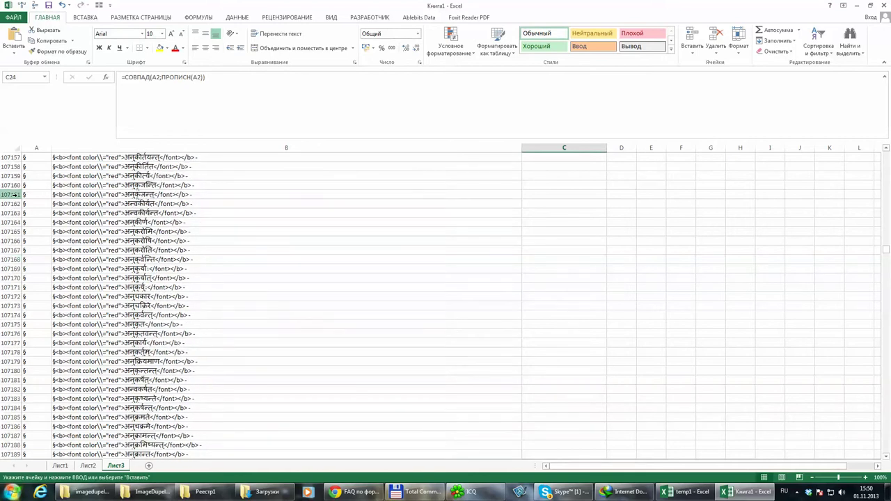
left_click(13, 204)
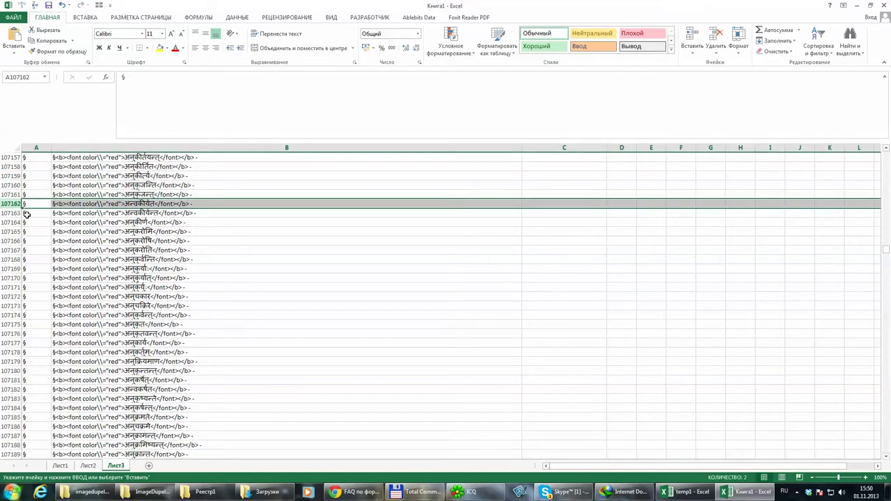
key("Return")
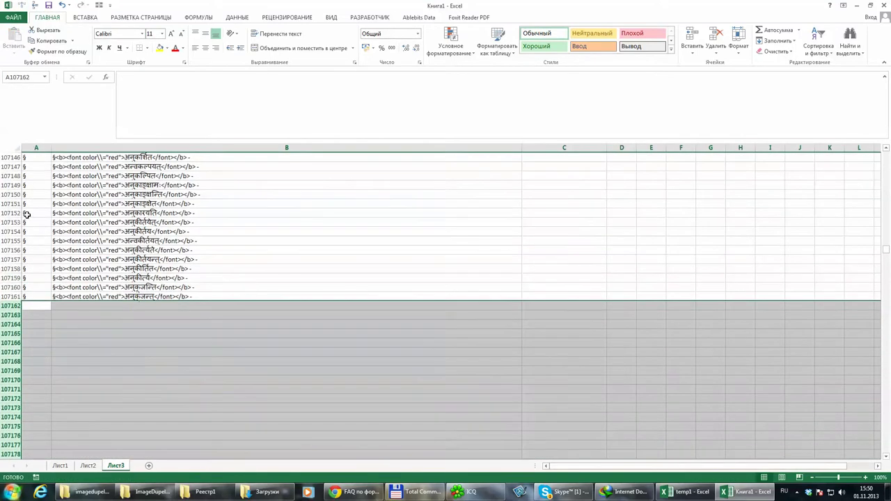
- Find the first remaining row starting with § and delete the rows from 106588 down to the end
left_click(7, 296)
scroll(83, 308, "up", 6)
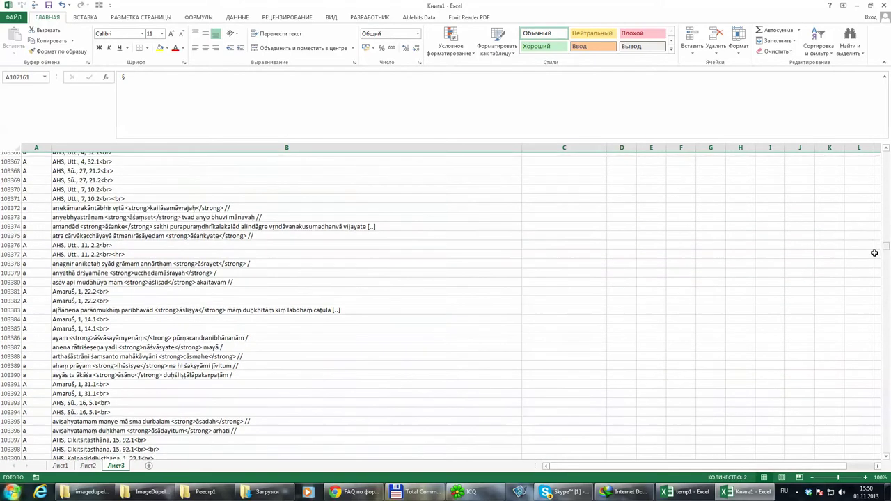
scroll(312, 321, "down", 15)
scroll(17, 380, "down", 20)
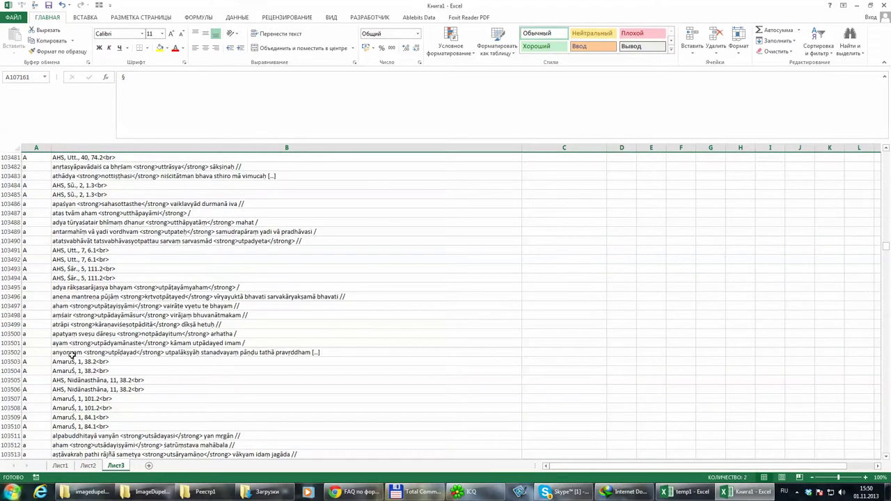
scroll(53, 376, "down", 20)
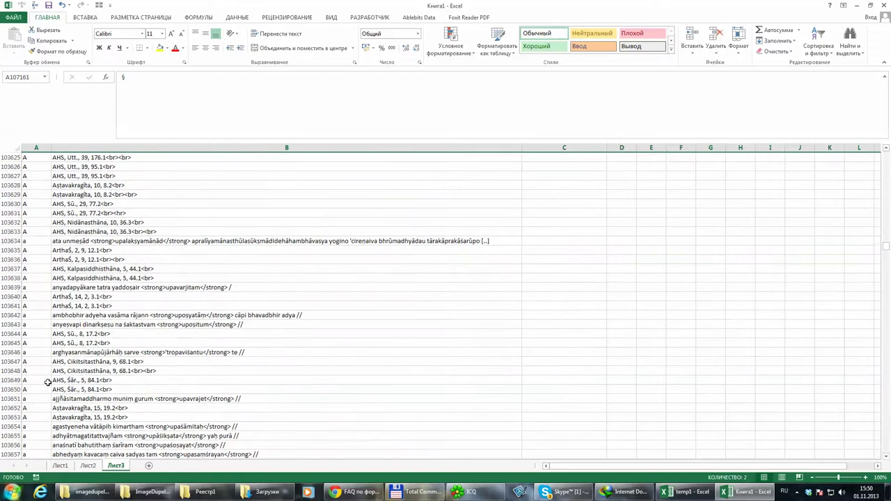
scroll(43, 393, "down", 7)
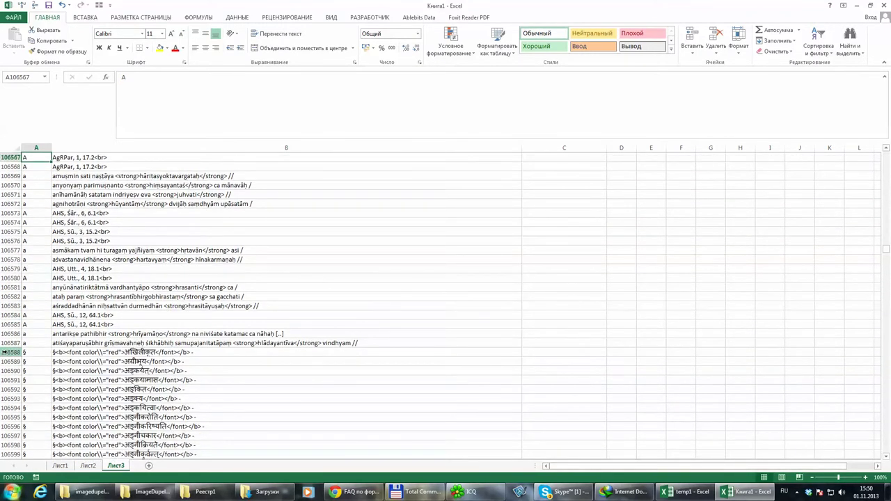
left_click(10, 343, "shift")
left_click(10, 352)
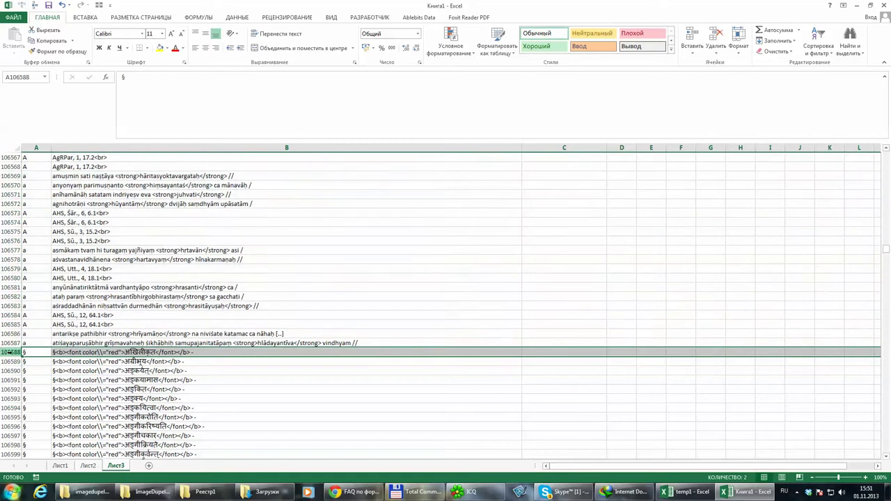
key("ctrl+shift+Down")
left_click(140, 316)
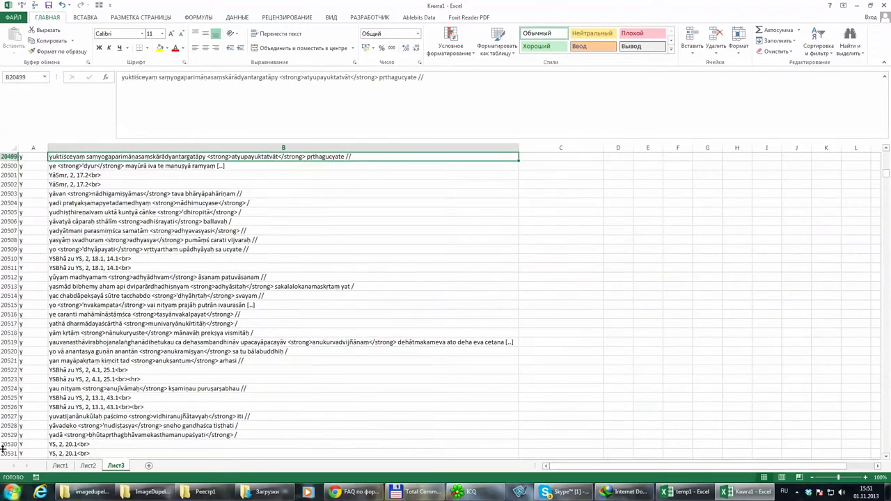
- Delete the Devanagari rows from row 2 through row 20482, keeping the header row
left_click(6, 304)
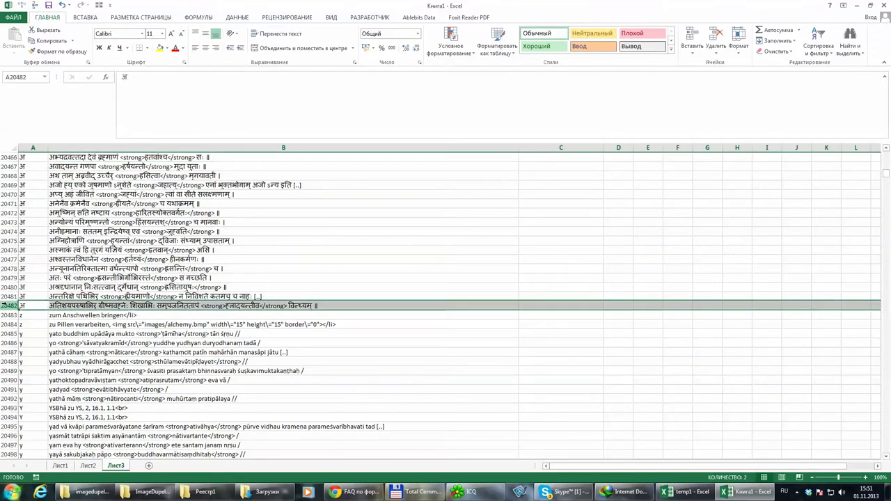
key("ctrl+shift+Home")
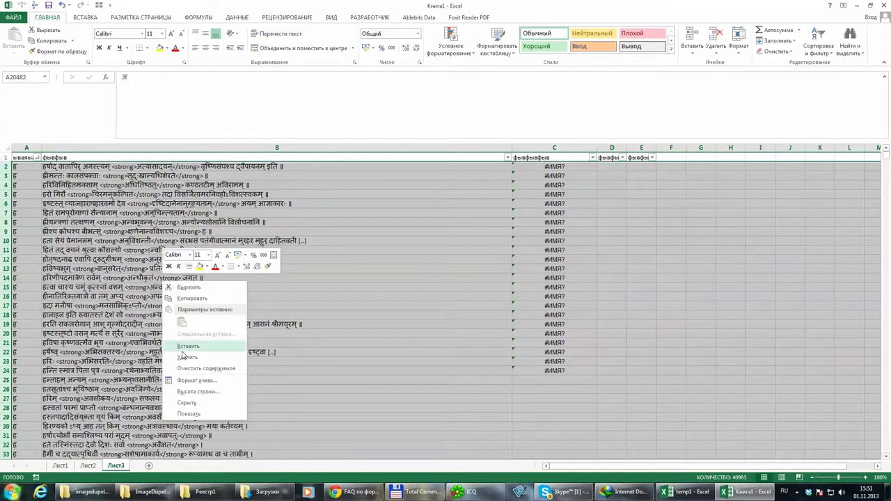
left_click(37, 202)
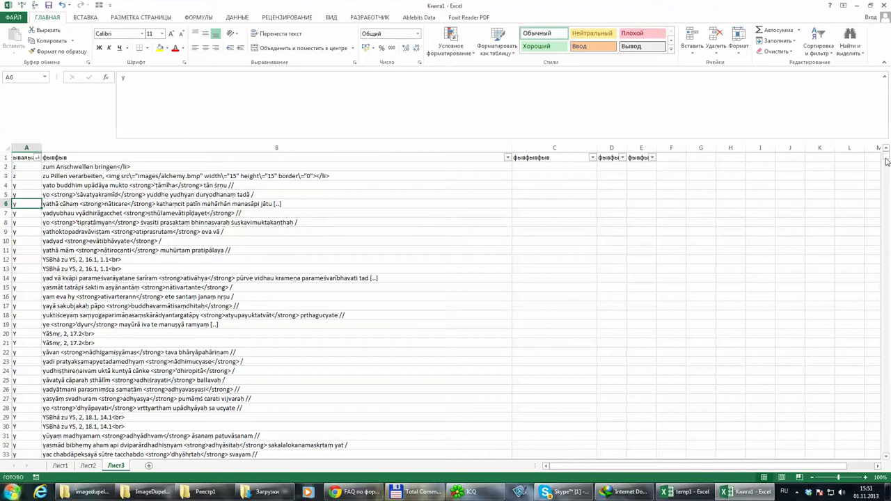
- Look through the remaining rows for capital-letter source abbreviations mixed in with lowercase verse lines
left_click_drag(888, 159, 874, 138)
scroll(265, 272, "down", 13)
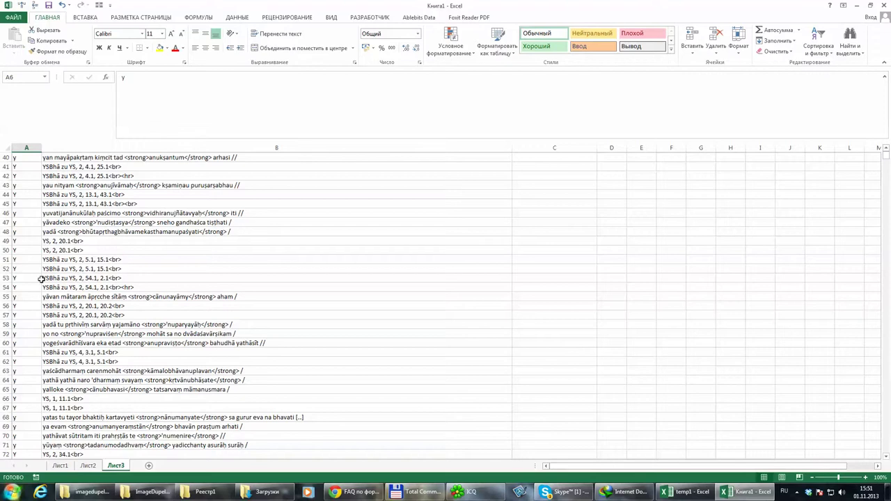
left_click(25, 251)
scroll(27, 264, "down", 20)
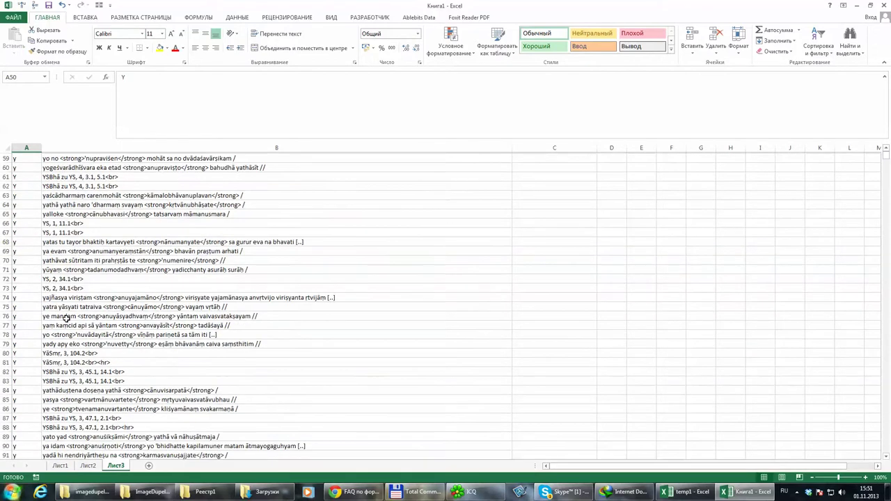
scroll(44, 360, "down", 5)
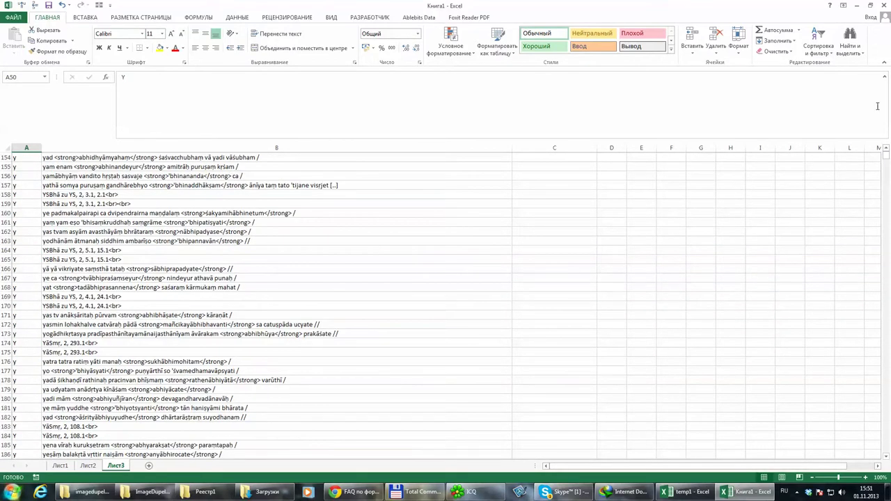
left_click_drag(887, 160, 886, 158)
scroll(531, 230, "down", 20)
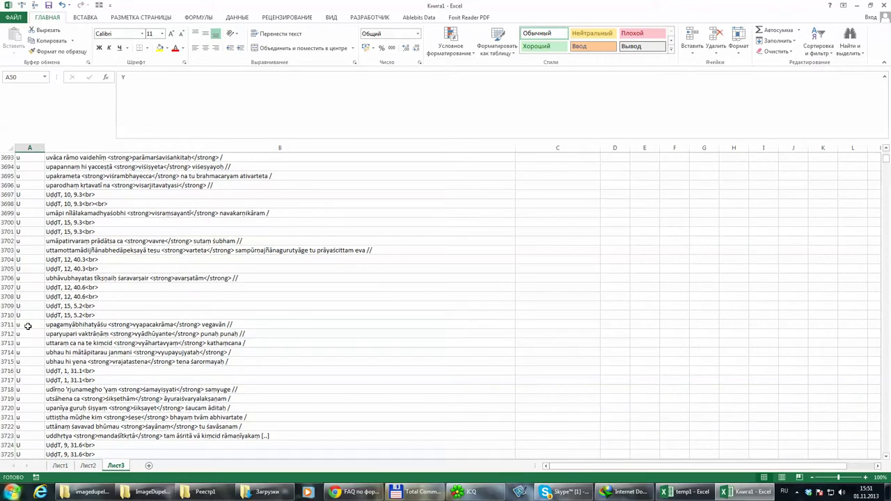
- Compare the uppercase and lowercase first letters in column A around rows 3710 and 3711
left_click(34, 316)
left_click(34, 334)
left_click(35, 316)
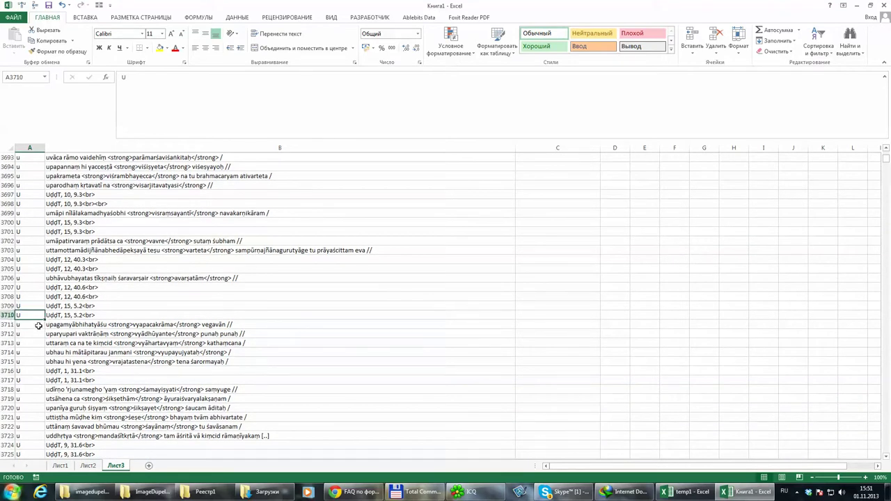
left_click(39, 325)
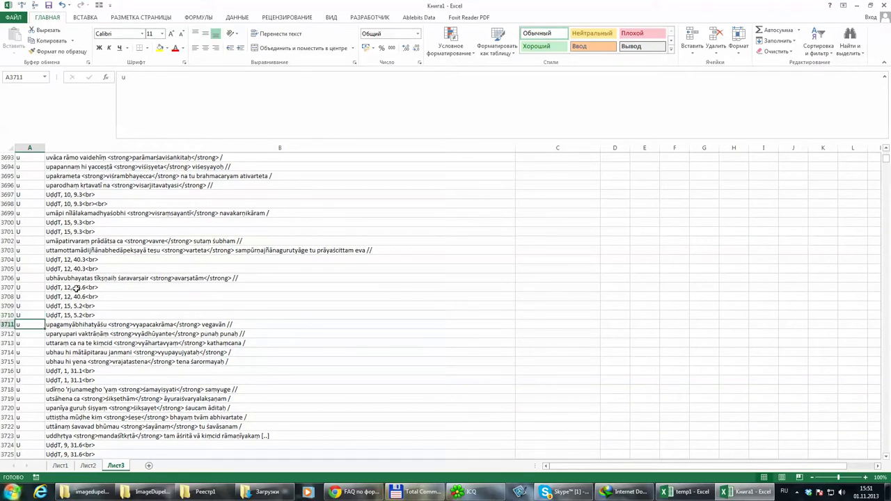
left_click(28, 147)
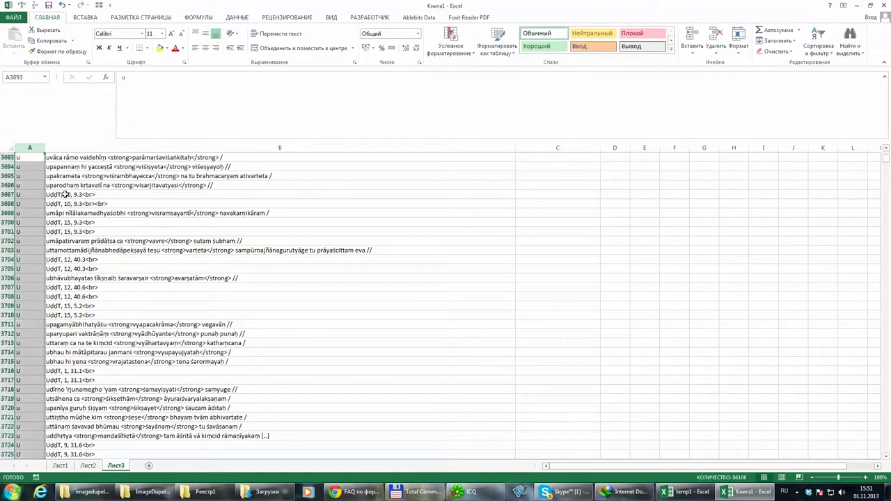
left_click(29, 344)
left_click(26, 318)
left_click(22, 325)
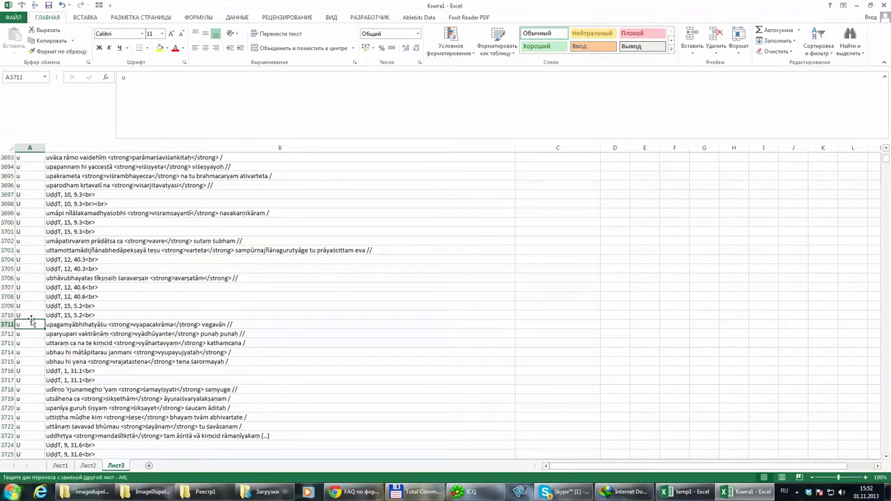
- Copy the СОВПАД formula from the Google Sheets formula FAQ and paste =СОВПАД(B2;ПРОПИСН(B2)) into C2 of the Excel workbook Книга1
left_click_drag(886, 160, 886, 154)
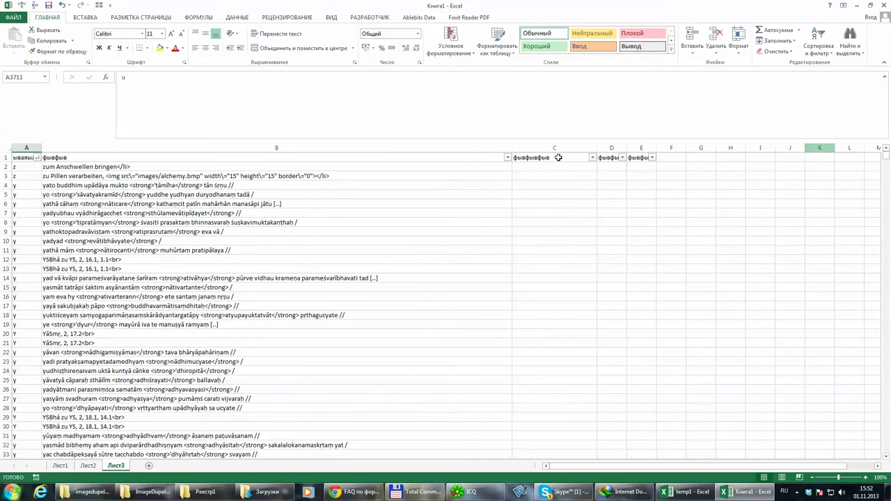
left_click(355, 491)
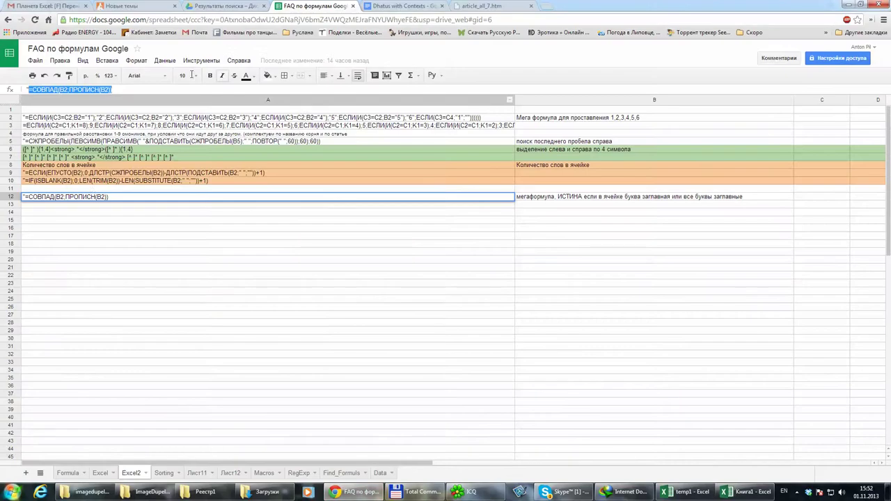
right_click(106, 92)
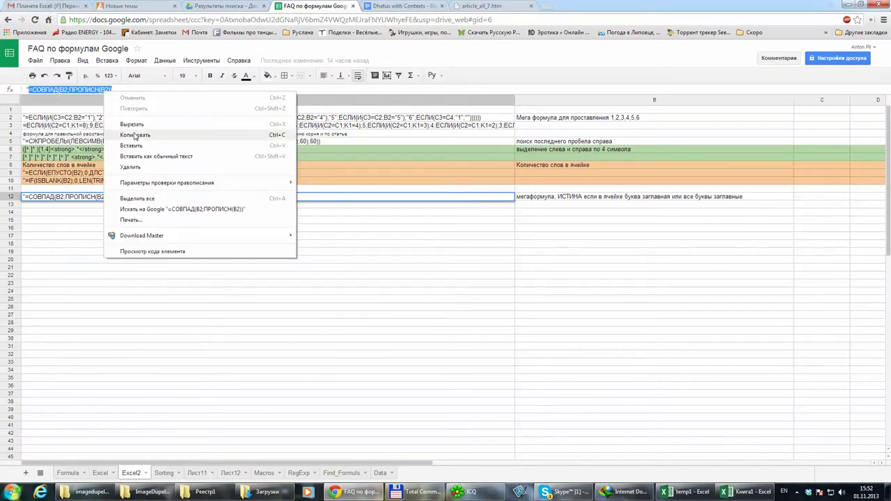
left_click(135, 135)
left_click(754, 495)
left_click(551, 165)
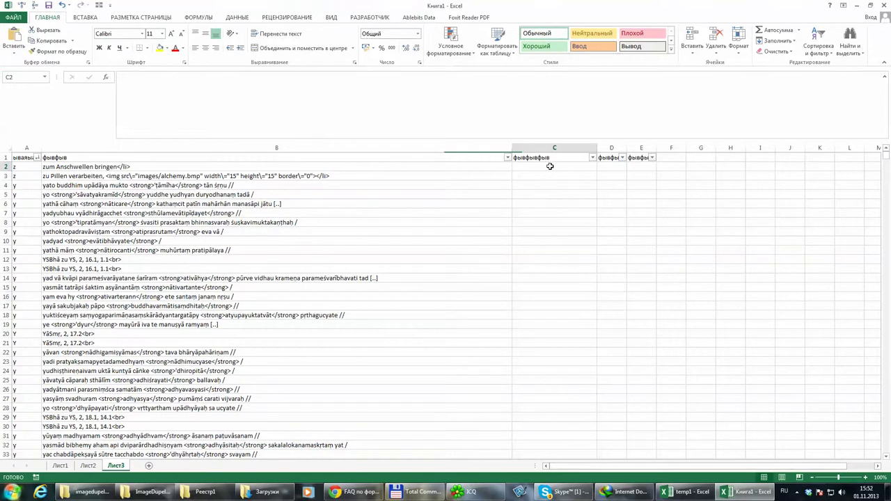
left_click(270, 109)
type("=СОВПАД(B2;ПРОПИСН(B2))")
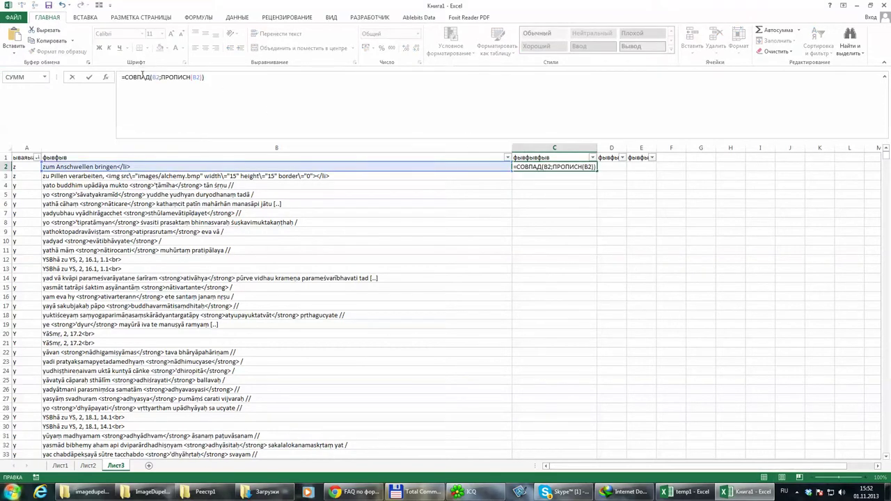
- Change both references in the C2 formula to A2, giving =СОВПАД(A2;ПРОПИСН(A2))
left_click(155, 76)
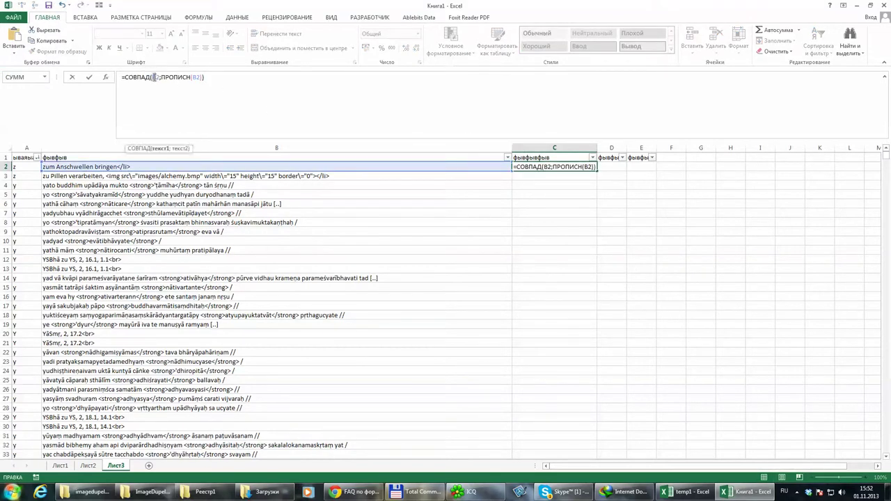
key("BackSpace")
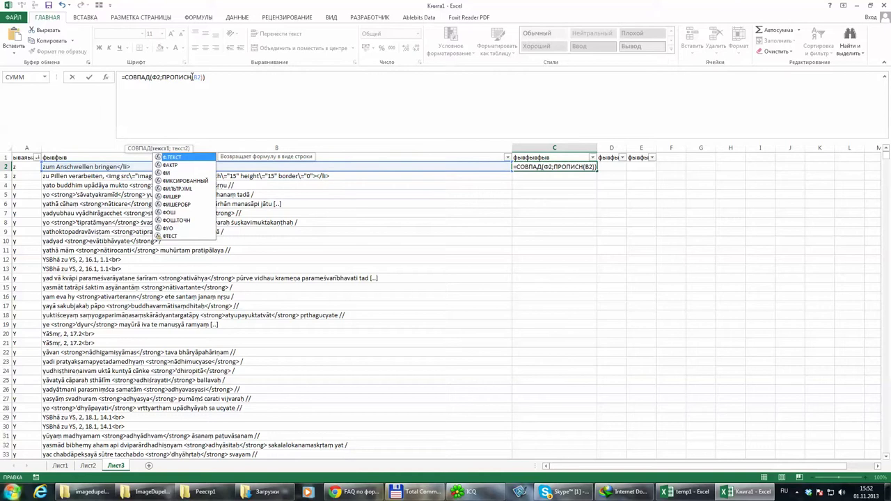
left_click(192, 77)
type("A")
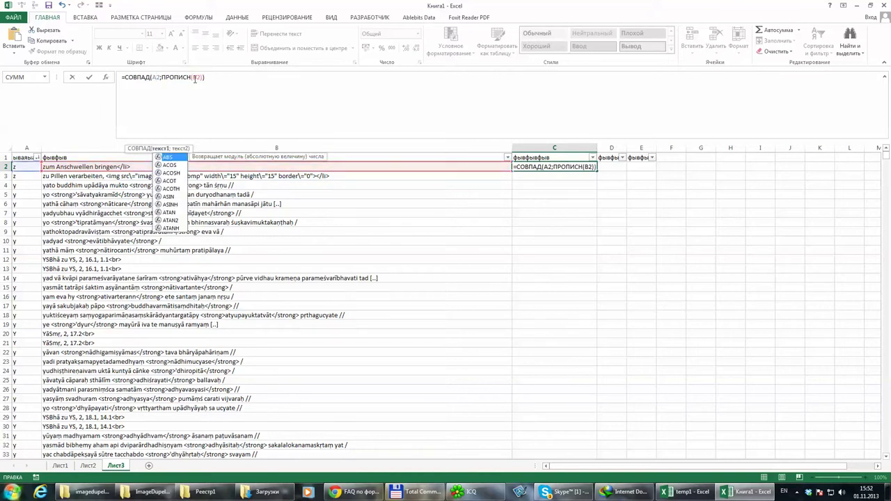
left_click(193, 77)
key("BackSpace")
type("A")
key("Return")
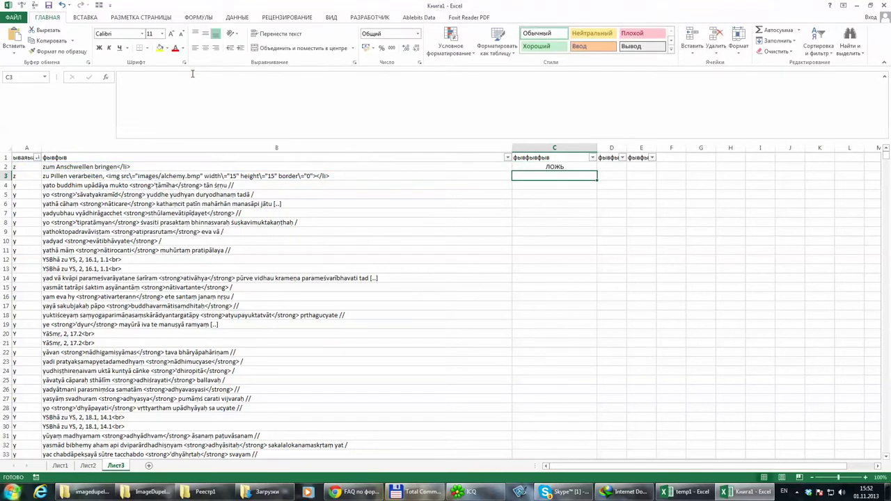
- Copy the C2 formula into all of column C down to the last data row, 86106
left_click(569, 166)
key("ctrl+c")
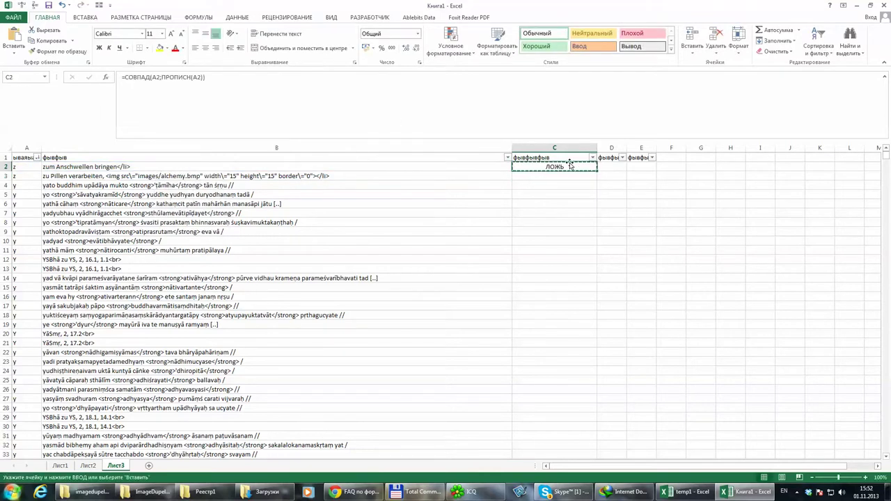
left_click(43, 176)
key("ctrl+Down")
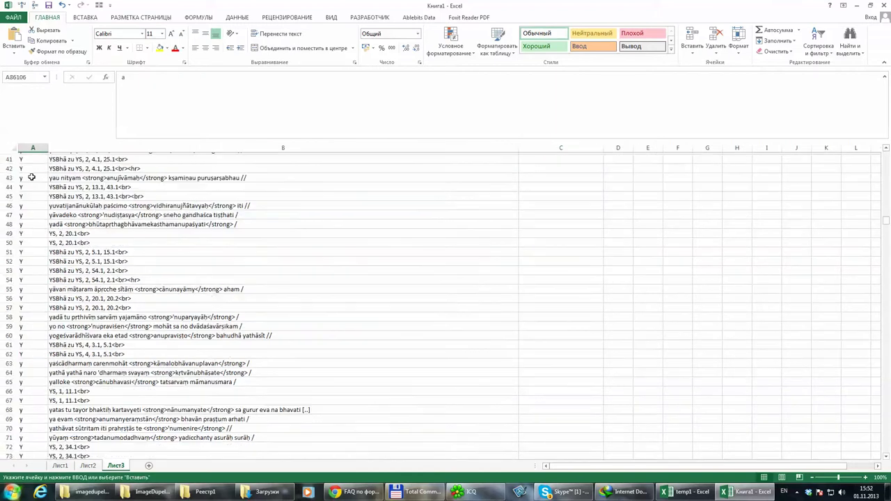
key("Right")
key("Right")
key("Left")
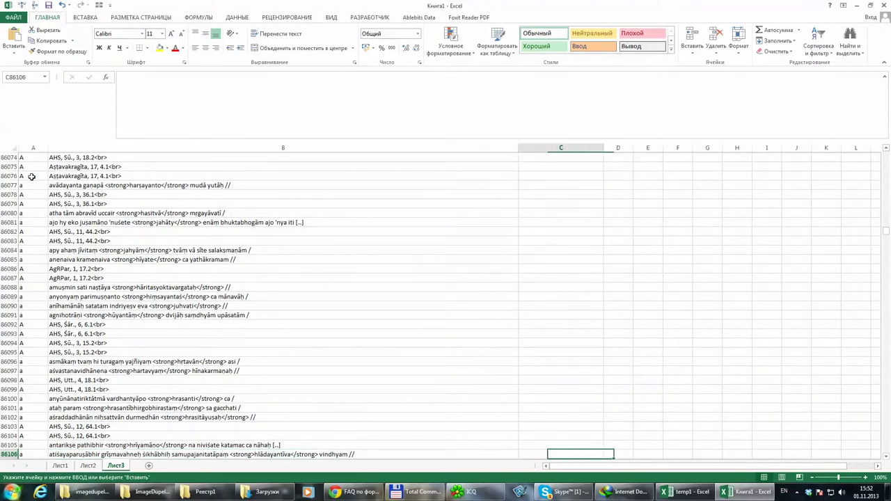
key("ctrl+shift+Up")
key("ctrl+v")
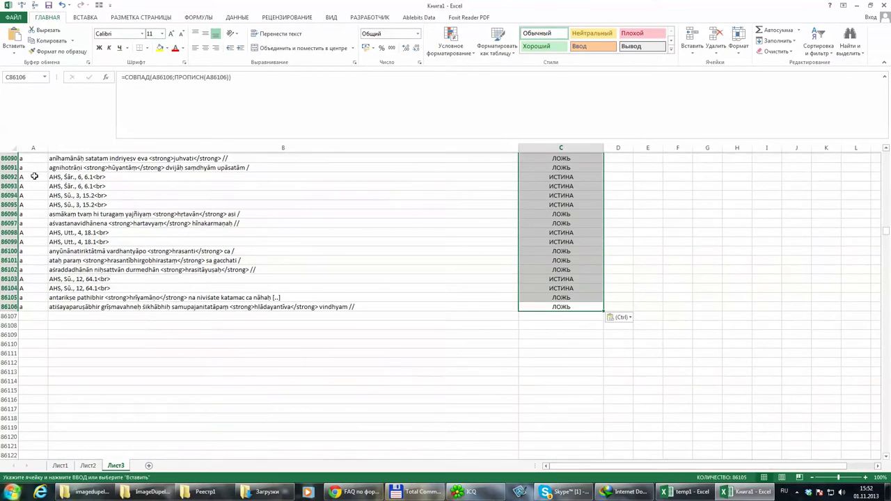
- Check the column C results against the first letters in column A for rows 86098 to 86102
left_click(417, 231)
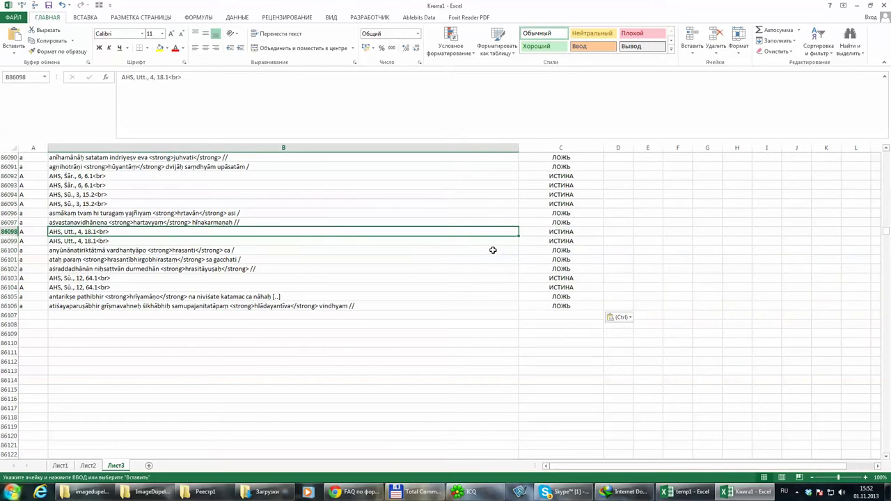
left_click(561, 232)
left_click(33, 233)
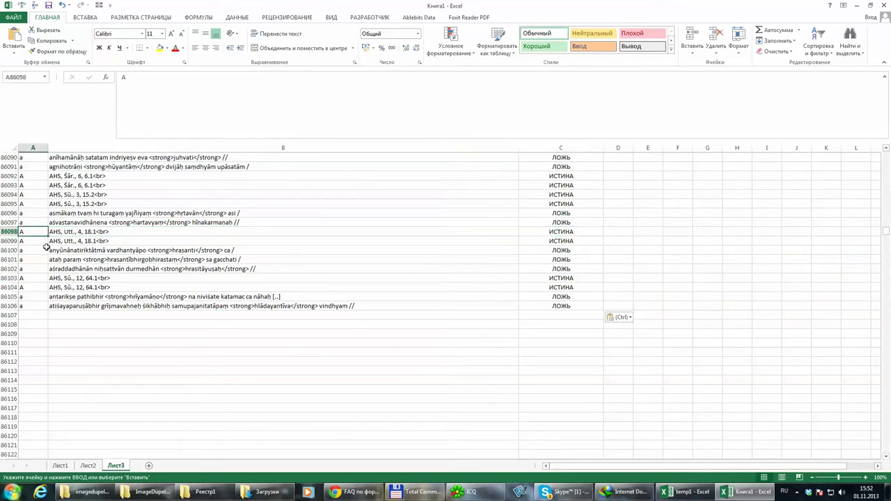
left_click(553, 241)
left_click(29, 241)
left_click(576, 270)
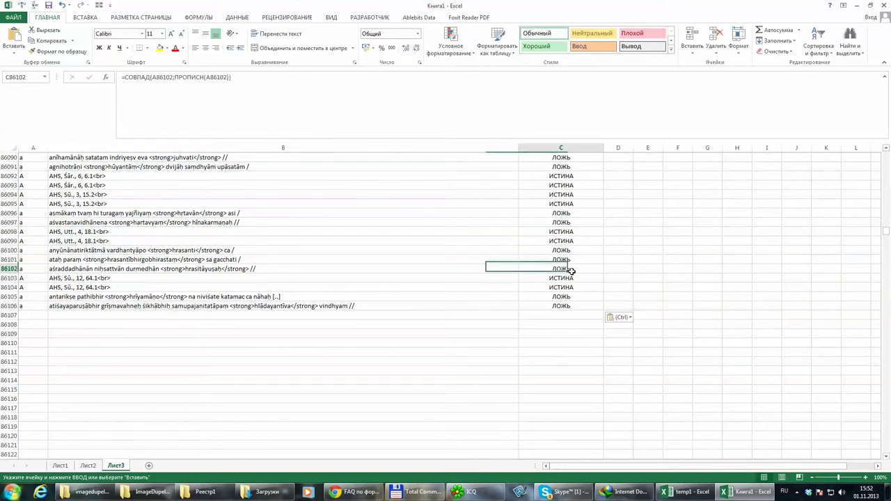
- Replace the formulas in column C with their values by copying the whole column and pasting it over itself as values
left_click_drag(888, 234, 887, 151)
left_click(531, 145)
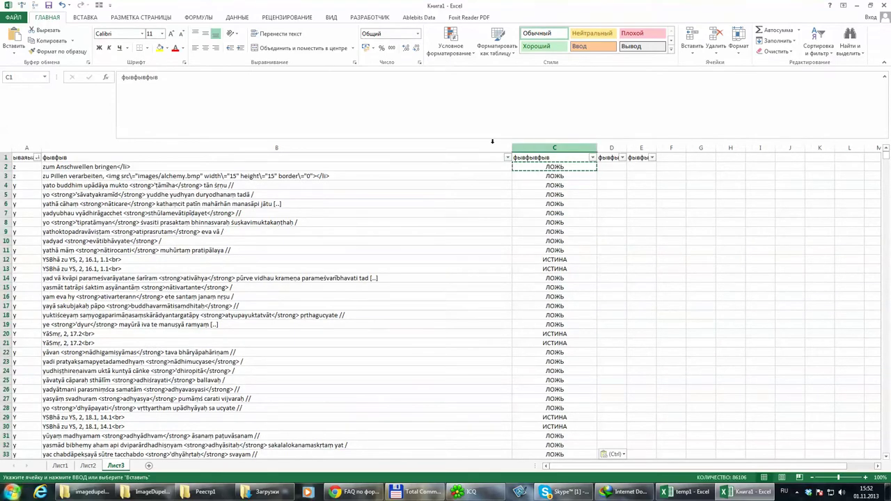
key("ctrl+c")
left_click(14, 54)
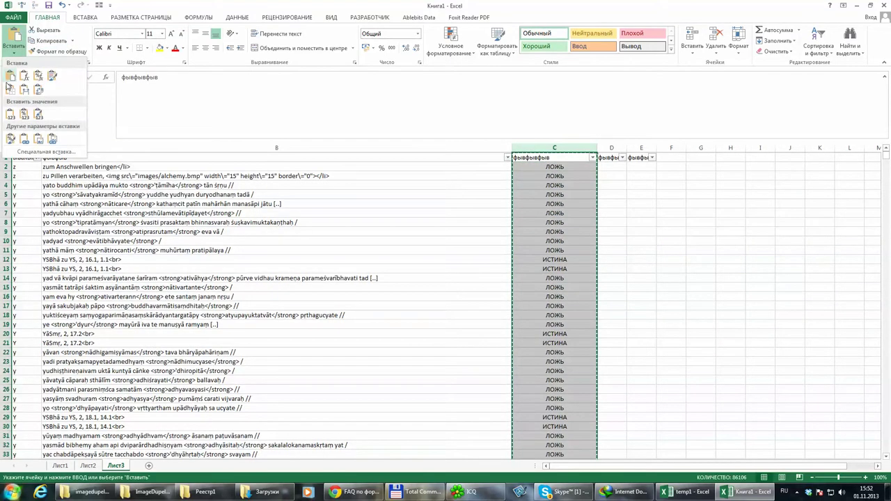
left_click(10, 114)
- Sort the list by column C in ascending order
left_click(592, 157)
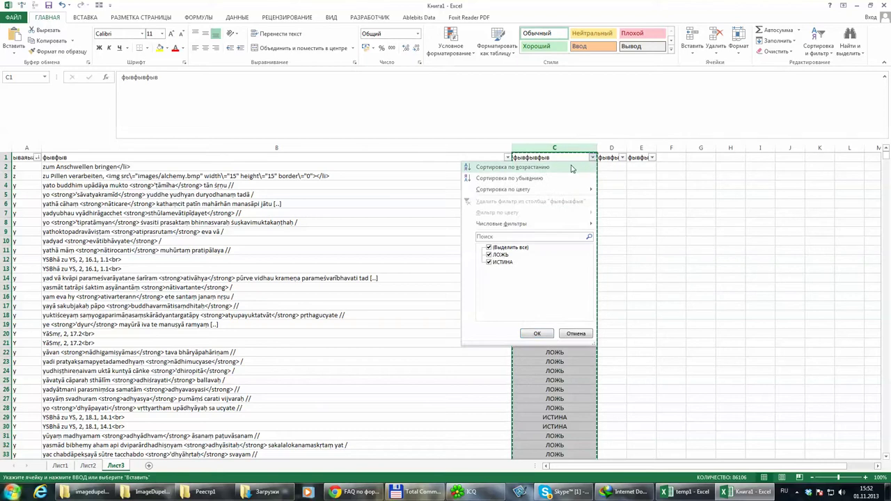
left_click(557, 167)
left_click(567, 169)
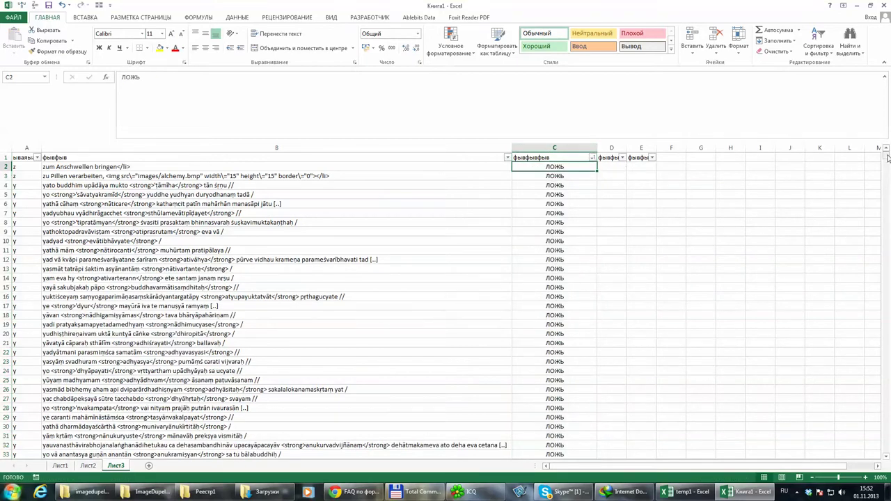
- Delete all rows marked ЛОЖЬ in column C, from row 2 down to row 25536
left_click_drag(887, 157, 887, 178)
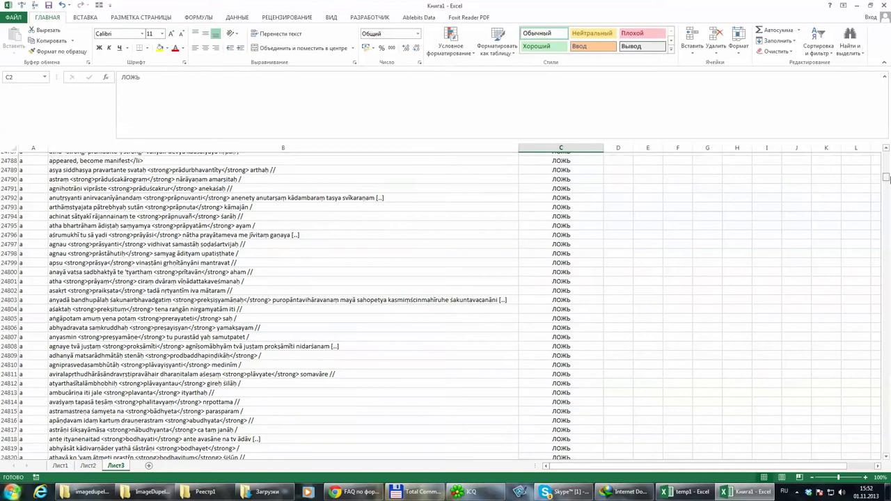
scroll(746, 265, "down", 20)
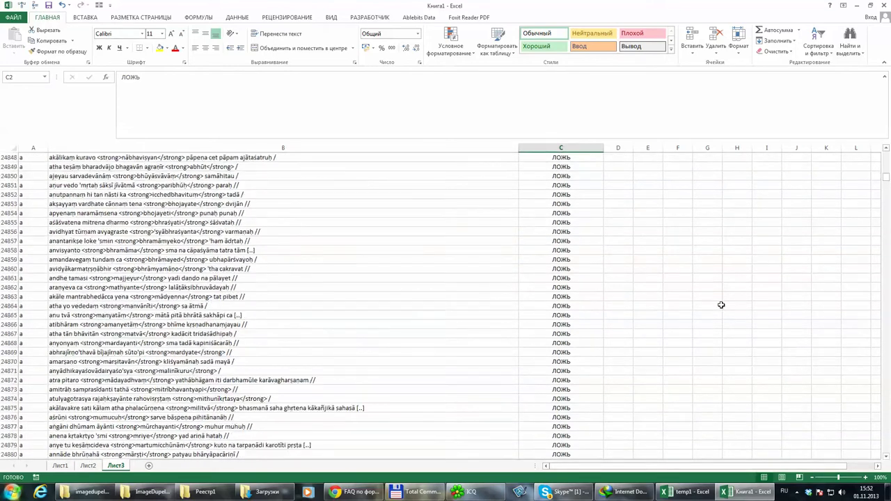
scroll(888, 244, "down", 20)
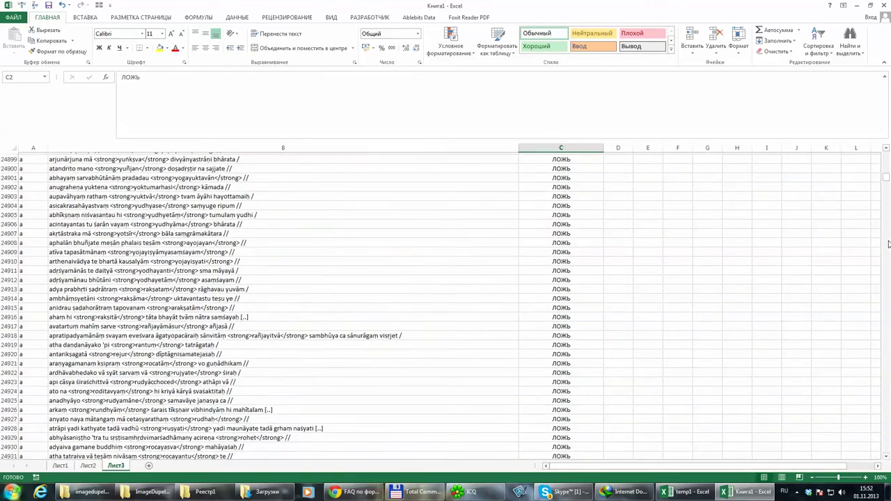
scroll(889, 243, "down", 20)
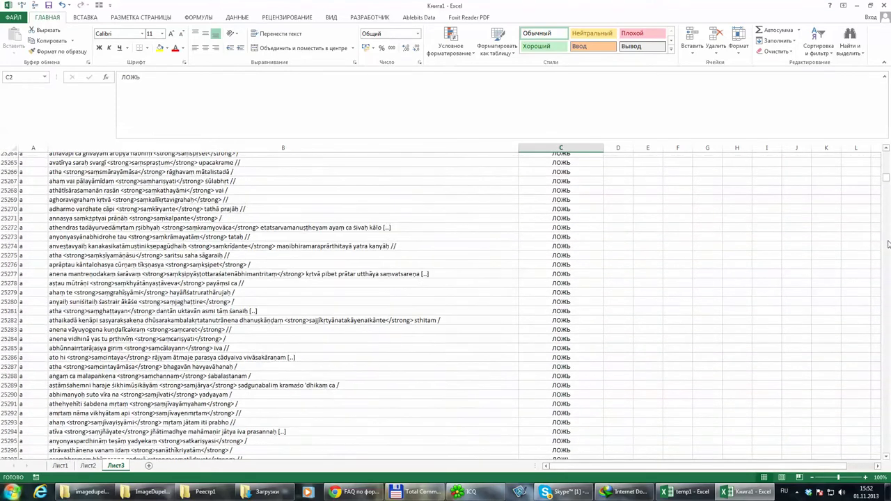
scroll(889, 244, "up", 5)
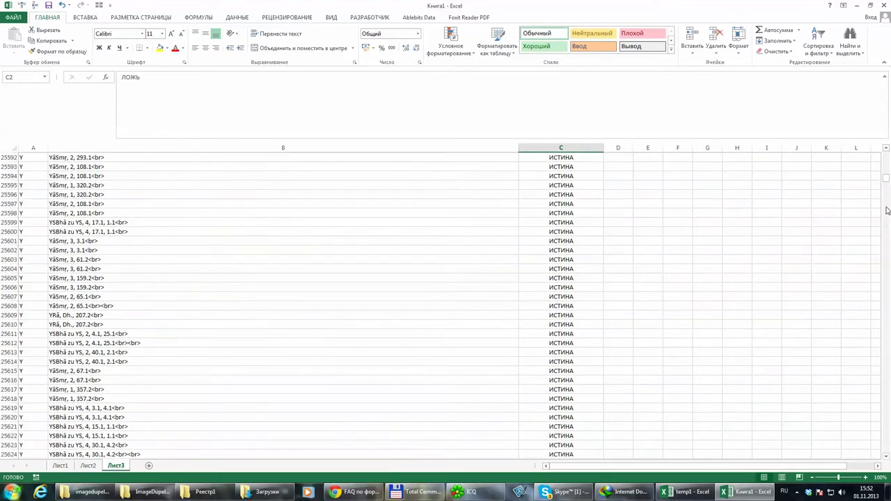
scroll(623, 300, "up", 13)
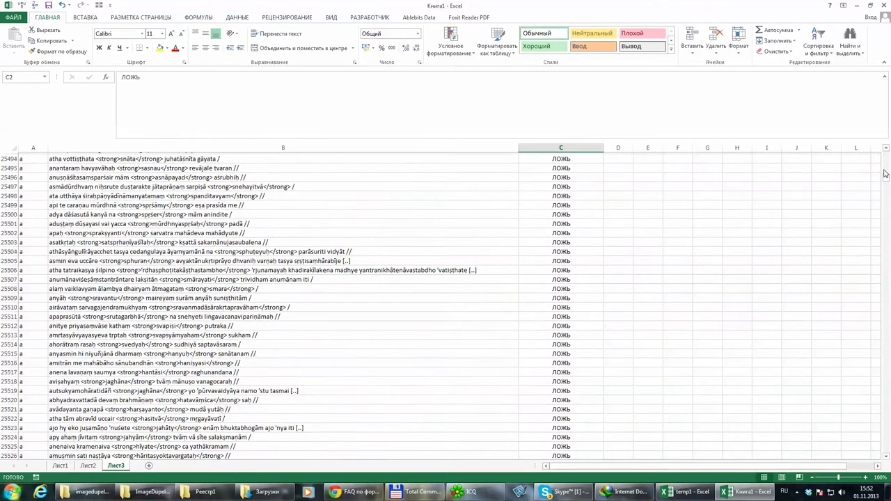
scroll(487, 333, "down", 3)
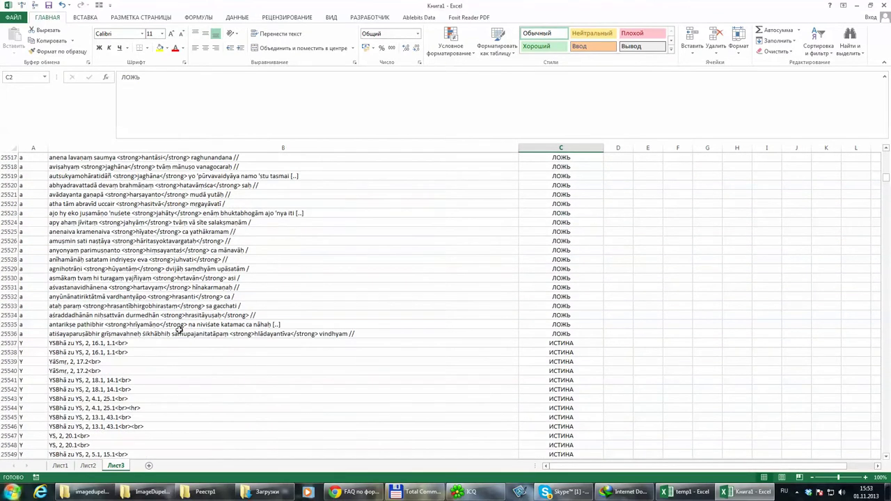
left_click(6, 333)
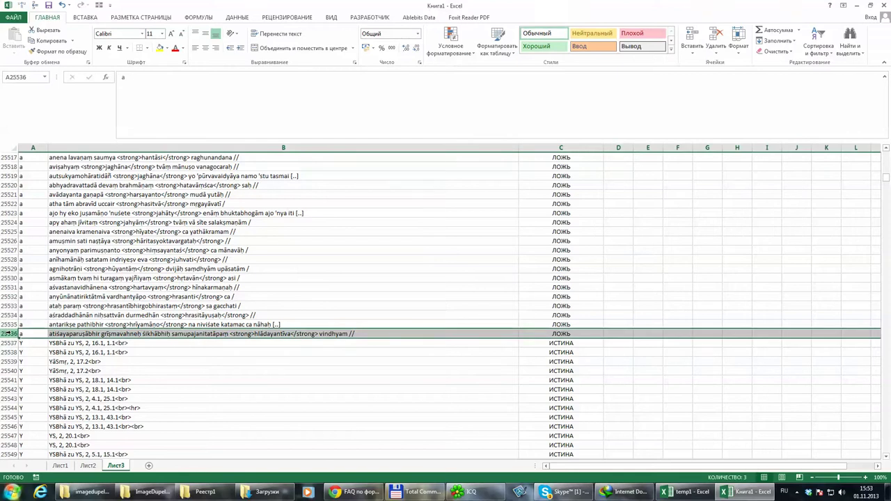
key("ctrl+shift+Up")
key("shift+Down")
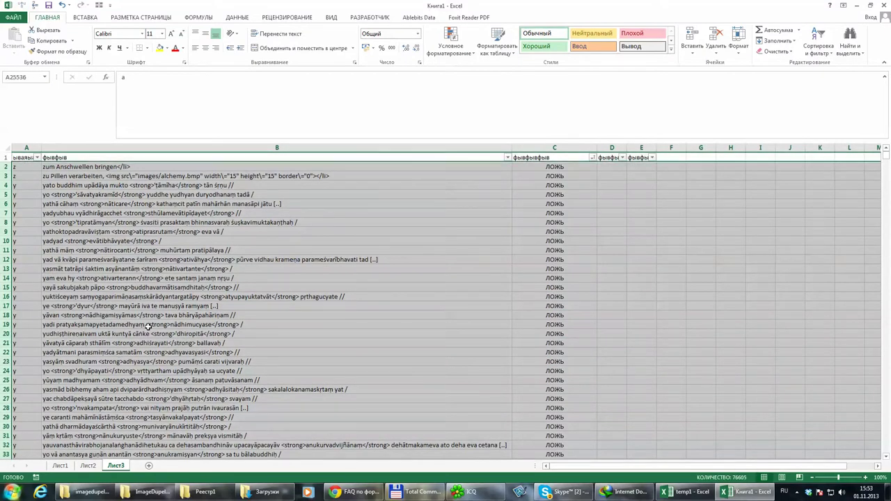
right_click(148, 327)
left_click(197, 401)
left_click(311, 229)
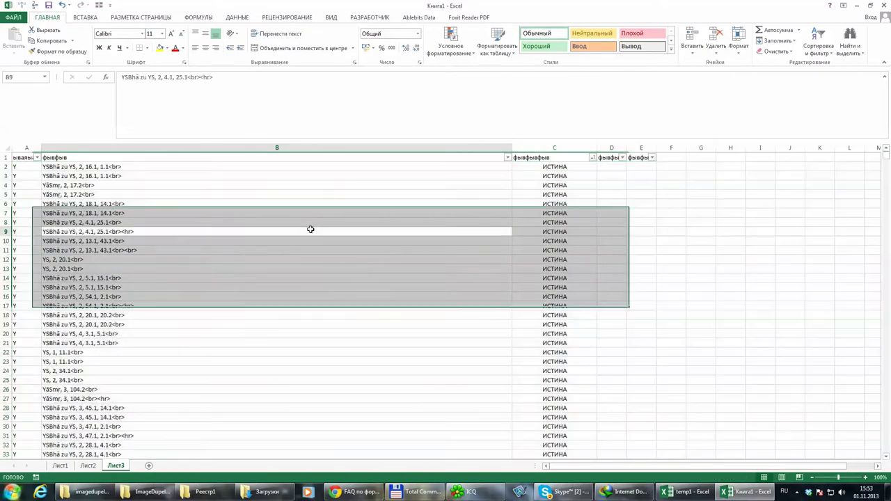
- Delete all empty rows below the last data row, from row 60572 to the end of the sheet
left_click_drag(887, 160, 887, 207)
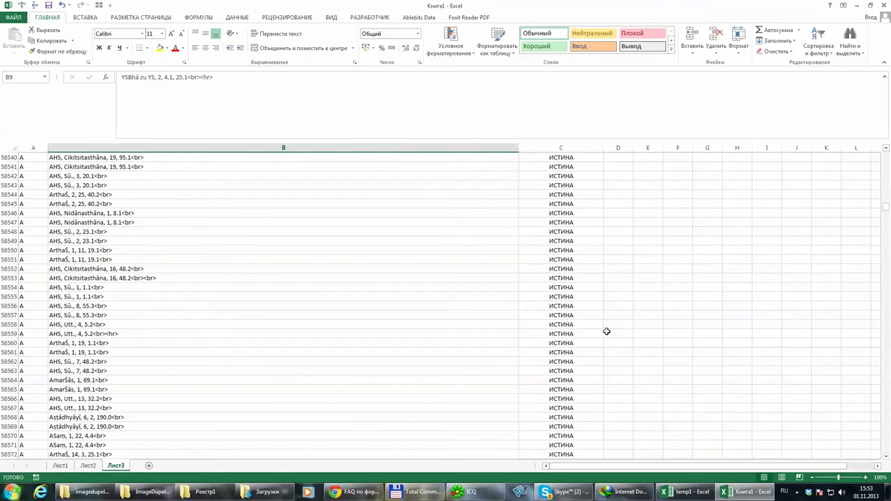
left_click(577, 336)
key("ctrl+Down")
scroll(563, 337, "up", 8)
scroll(527, 335, "down", 6)
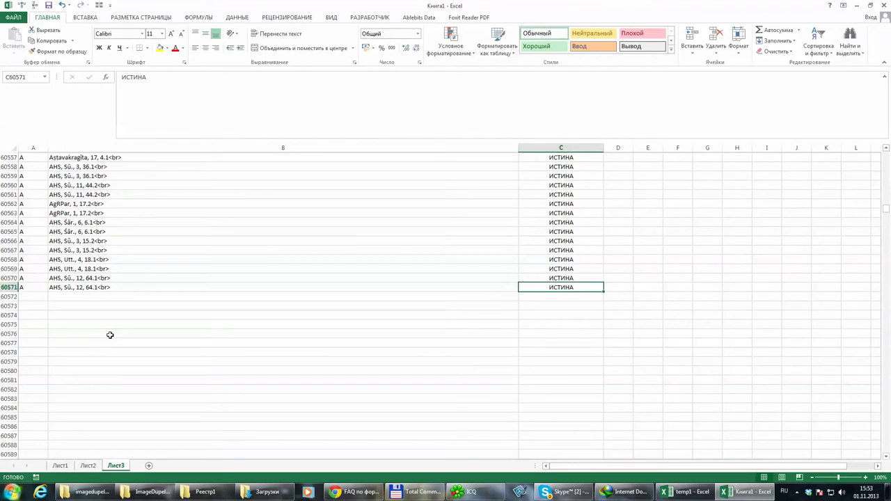
left_click(9, 297)
key("ctrl+shift+Down")
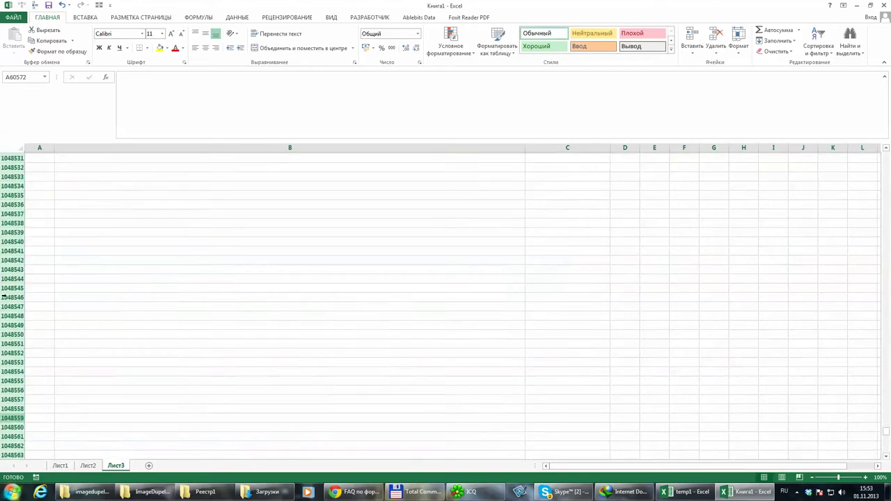
right_click(236, 285)
left_click(270, 366)
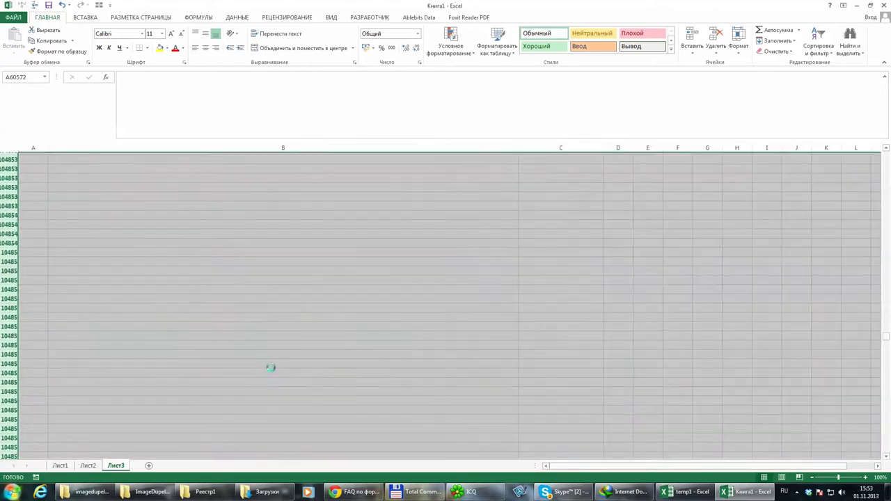
left_click(205, 259)
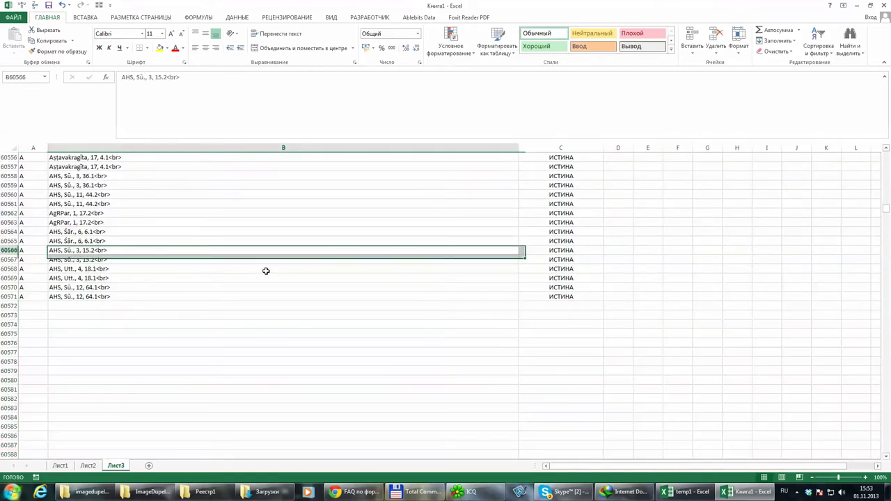
left_click(9, 306)
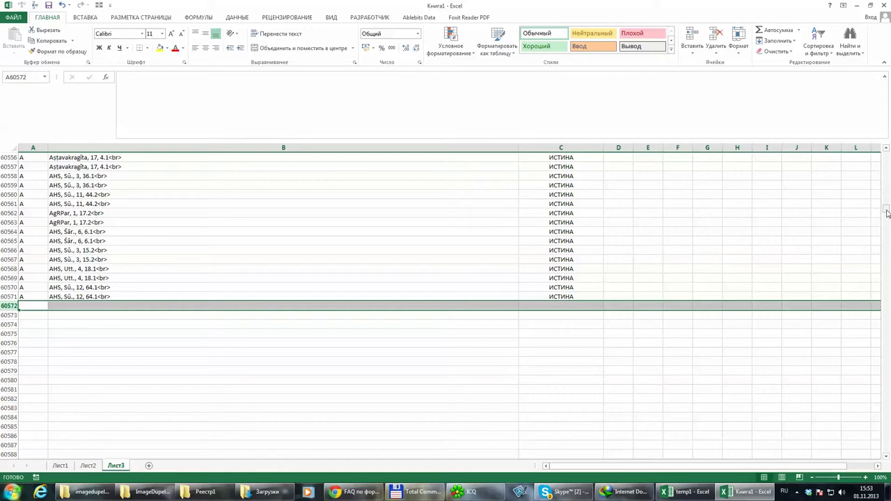
- Delete column A with the single first letters so that the abbreviation texts move into its place
key("ctrl+Home")
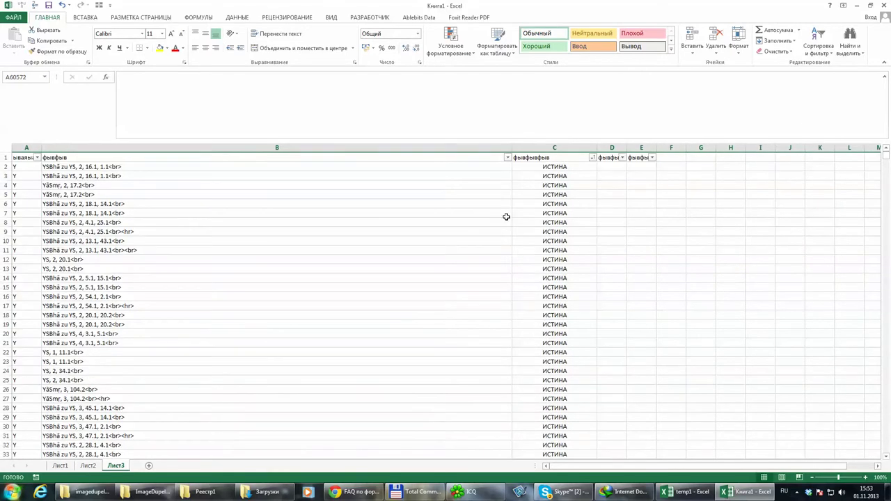
left_click(271, 220)
key("ctrl+Up")
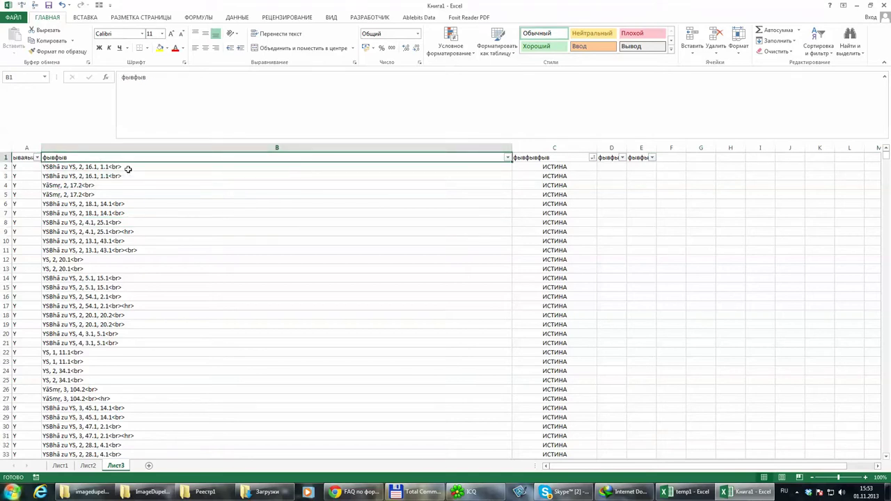
key("ctrl+shift+Down")
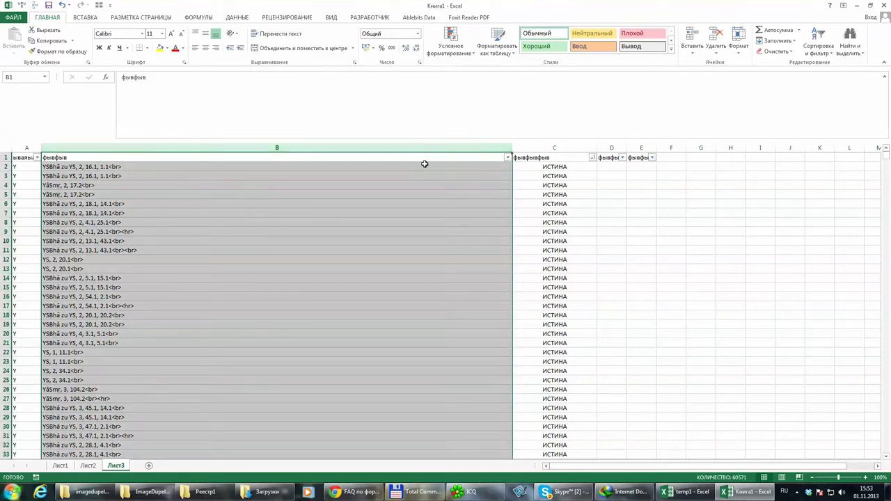
key("ctrl+Left")
key("ctrl+shift+Down")
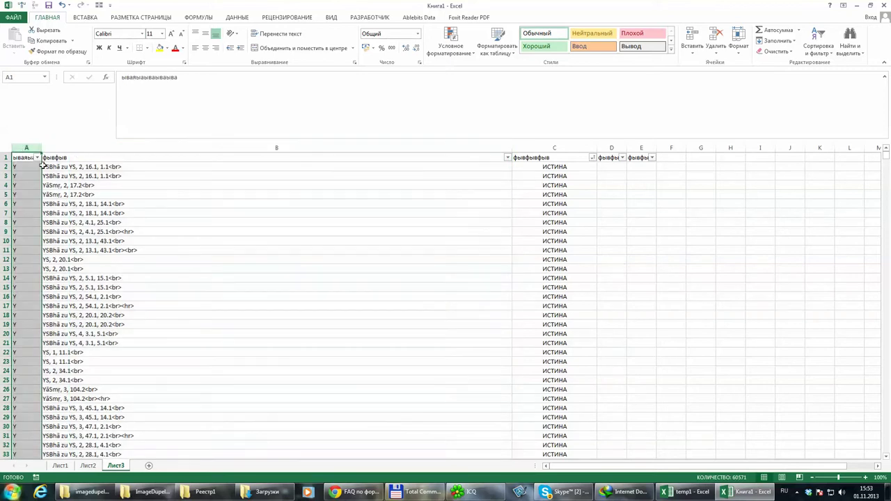
right_click(31, 175)
left_click(62, 252)
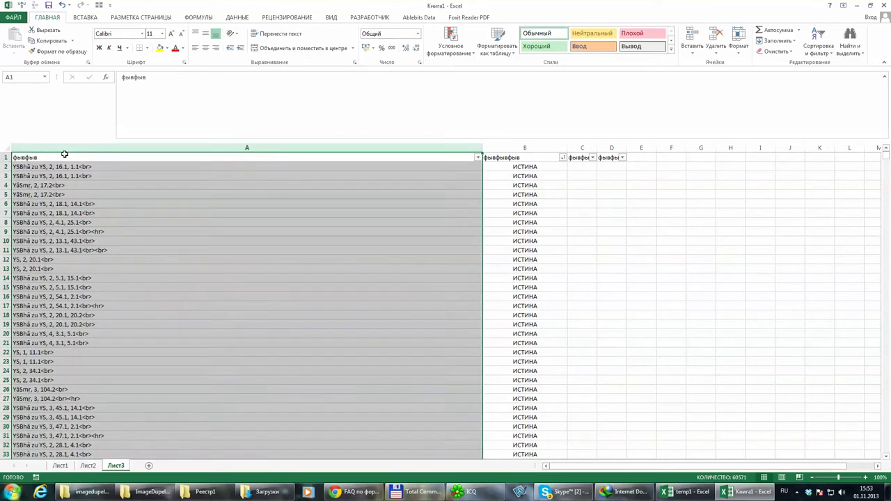
- Rename the header in A1 as Abreviature and narrow column A to just wider than its entries
left_click(60, 159)
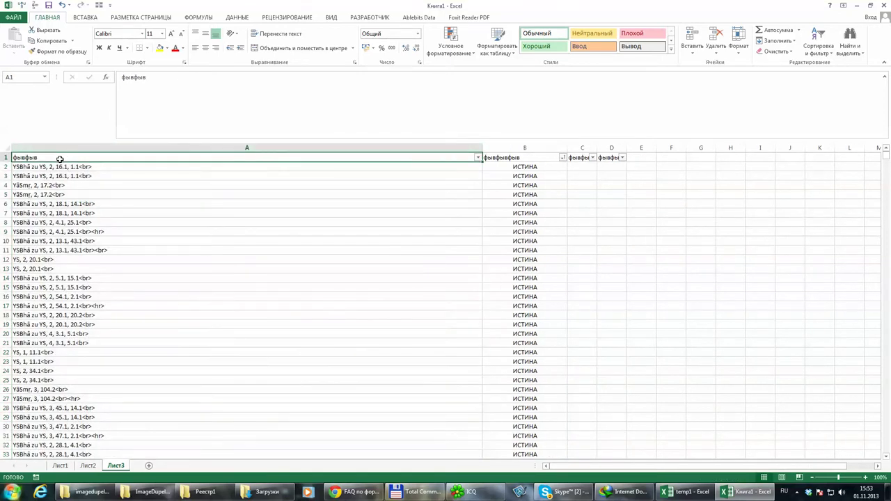
type("фег")
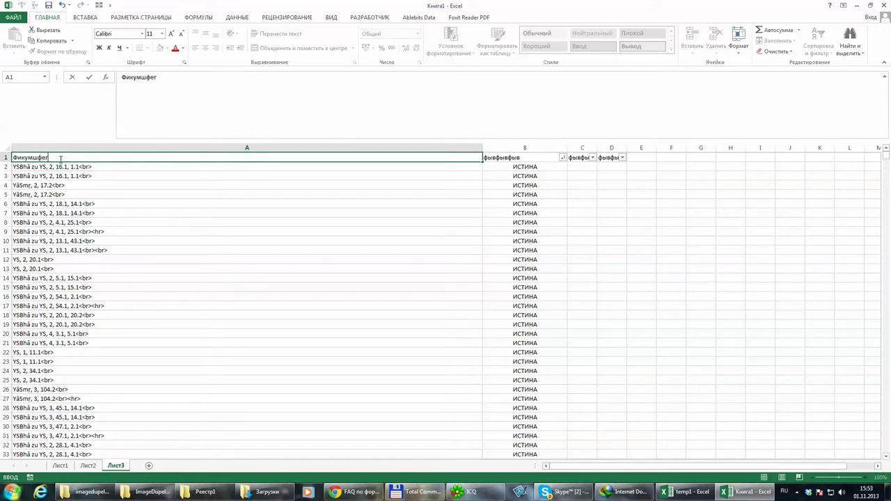
key("BackSpace")
key("BackSpace")
key("BackSpace")
key("BackSpace")
key("BackSpace")
key("BackSpace")
key("BackSpace")
key("BackSpace")
key("BackSpace")
key("BackSpace")
key("Return")
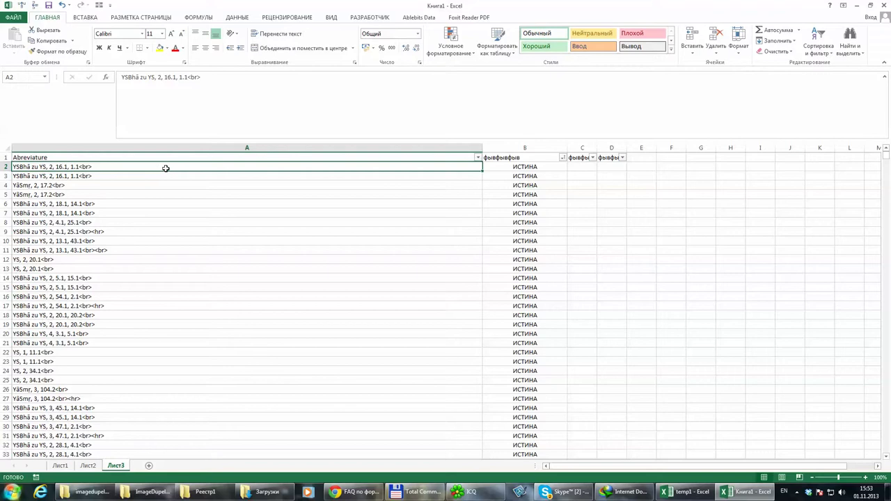
left_click_drag(484, 148, 153, 149)
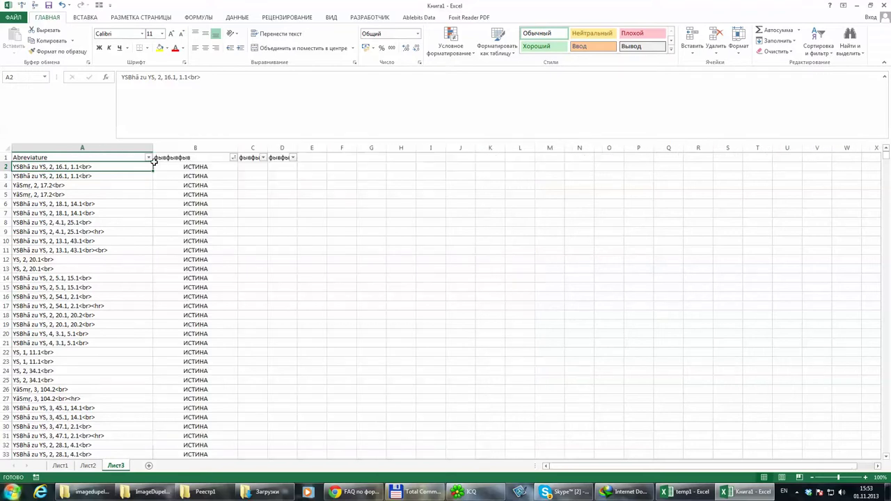
left_click(82, 148)
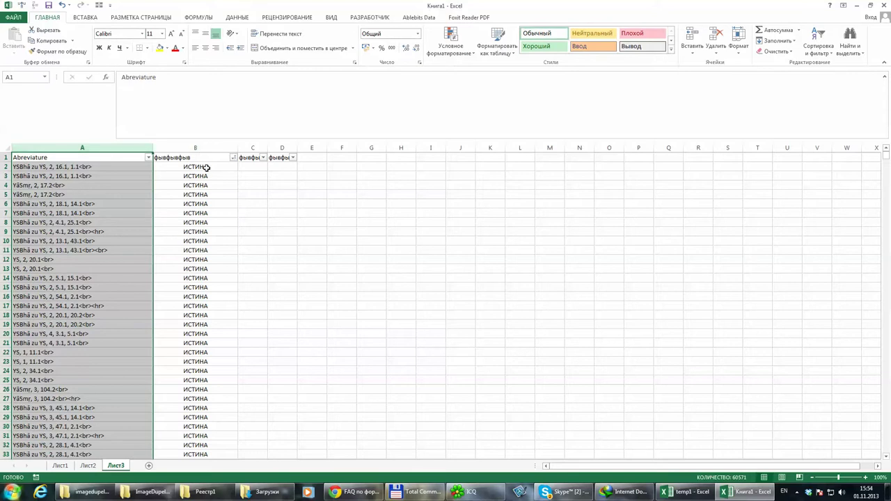
left_click(132, 212)
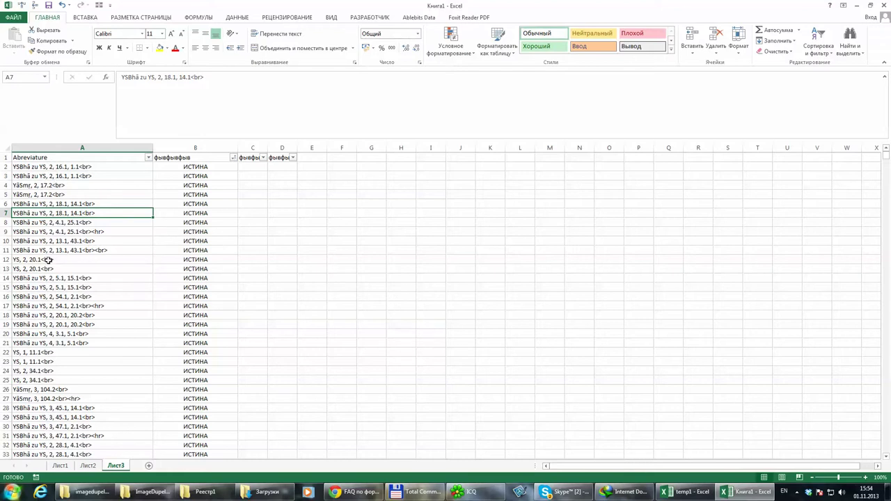
- Start splitting column A into columns as delimited text, with comma enabled as a delimiter and the custom other-character delimiter turned off
left_click(60, 148)
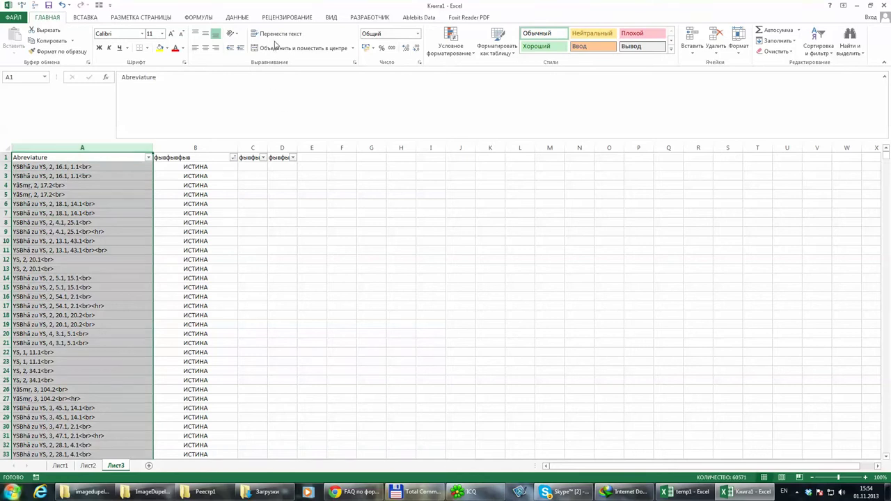
left_click(239, 17)
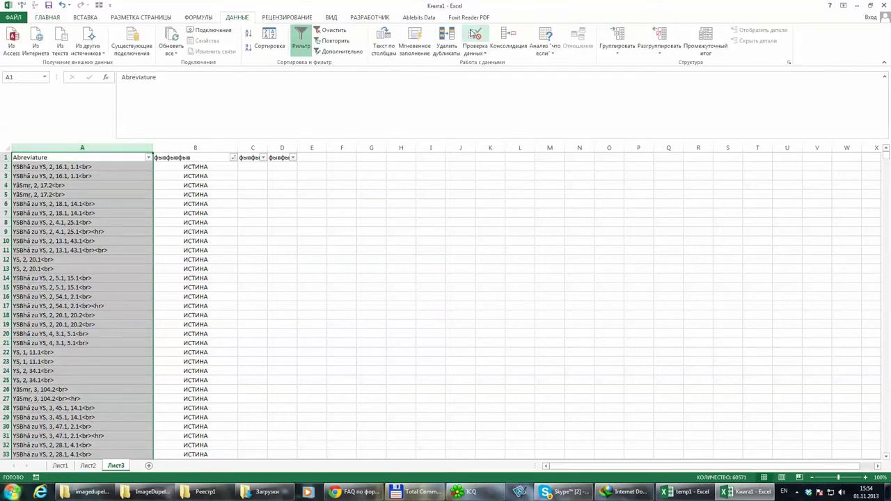
left_click(376, 38)
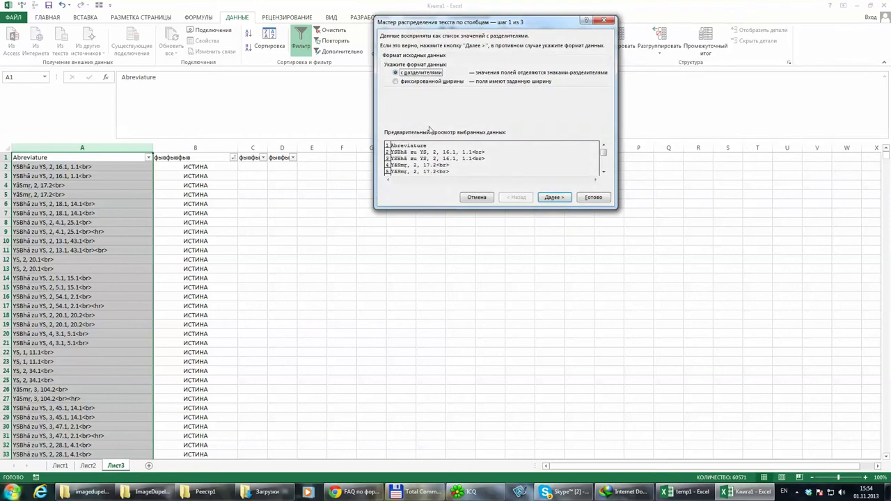
left_click(550, 197)
left_click(399, 80)
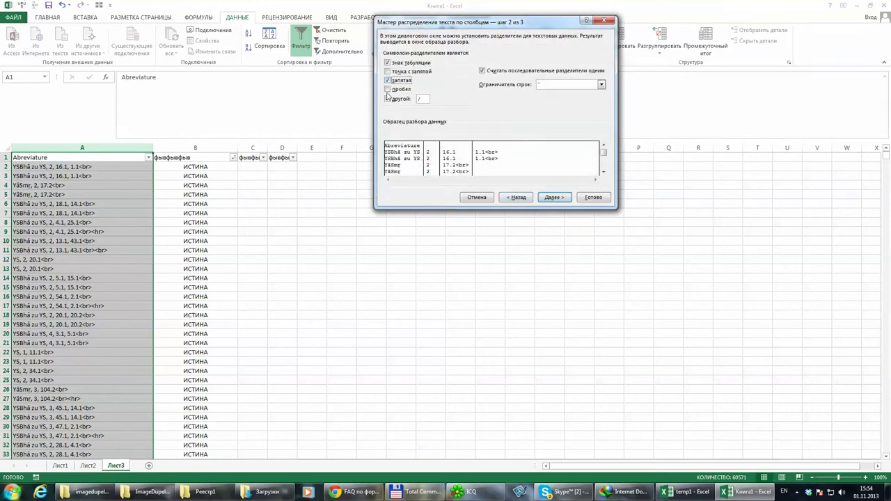
left_click(411, 99)
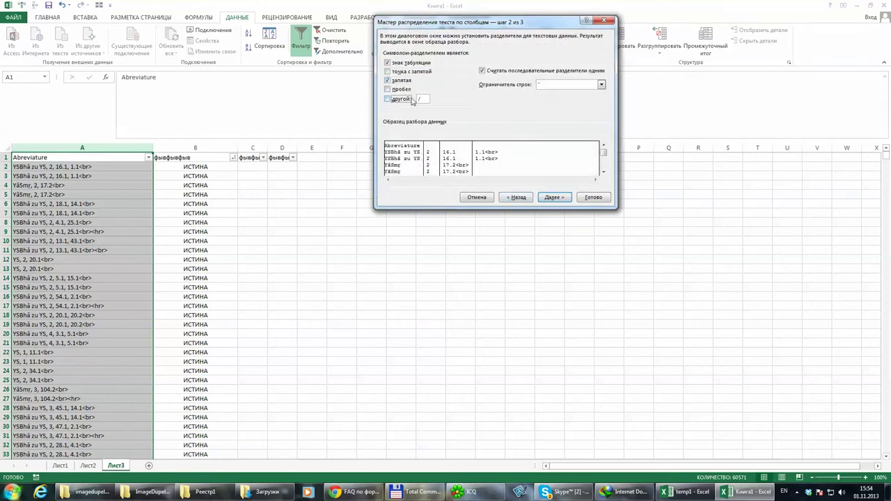
- Set the split destination to $B$1 and finish the split, replacing the existing data there
left_click(553, 198)
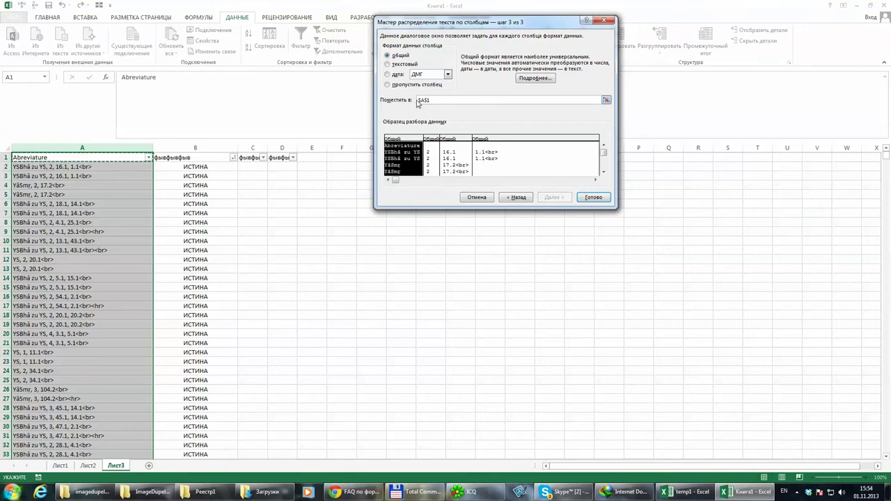
left_click(422, 100)
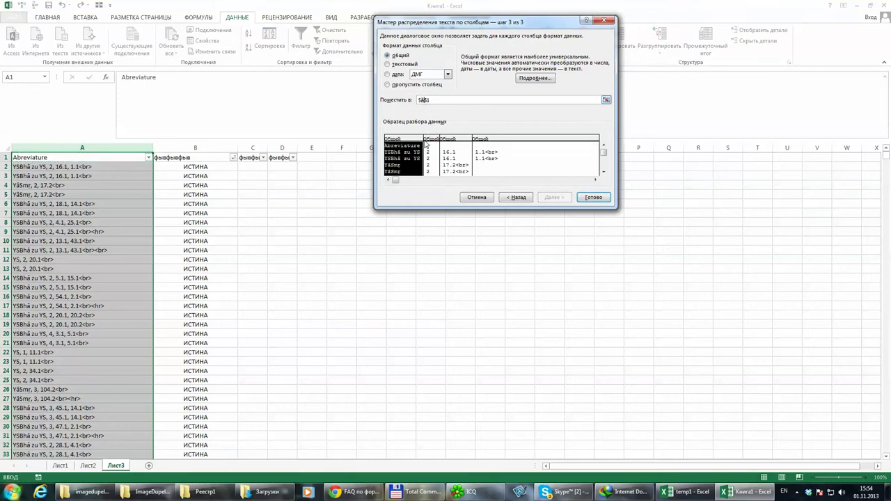
key("BackSpace")
type("B")
left_click(577, 199)
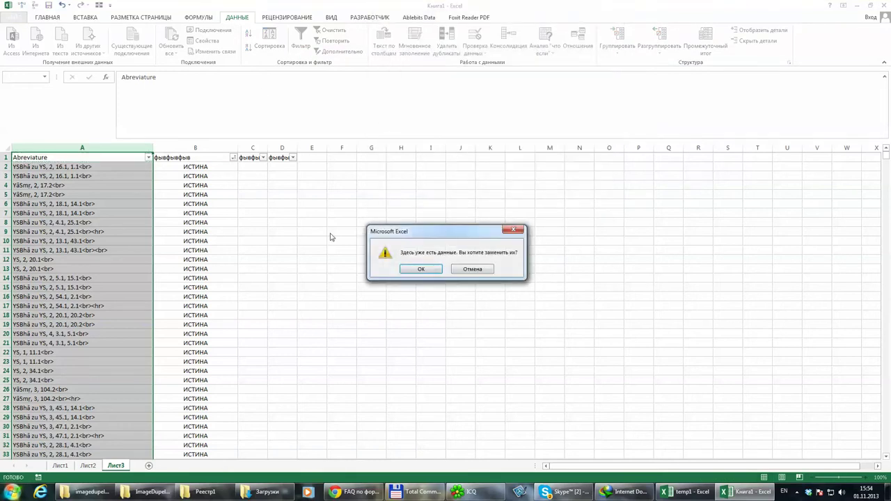
left_click(409, 271)
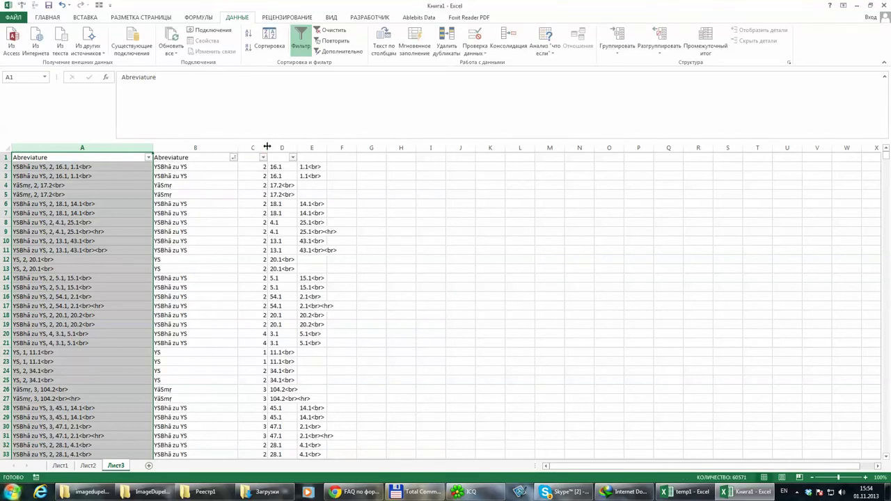
- Narrow column C slightly next to the split abbreviations
left_click_drag(268, 148, 306, 147)
left_click(195, 148)
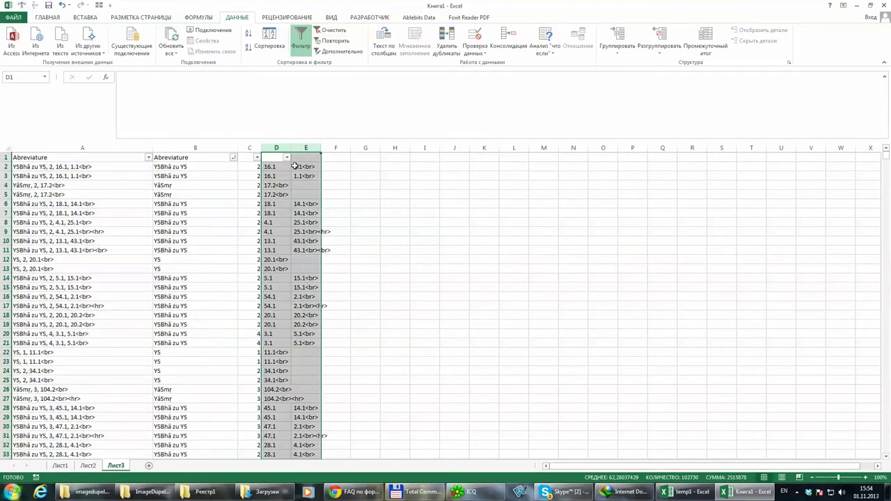
left_click(306, 185)
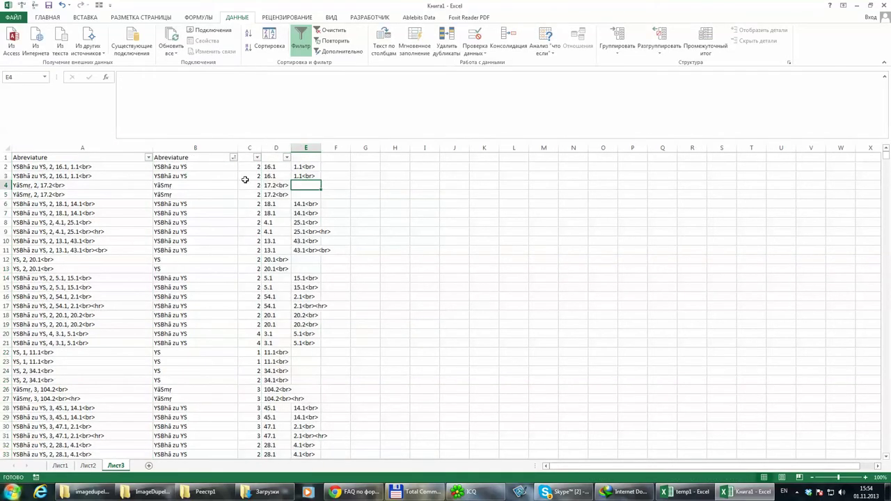
- Copy the whole of column B with the bare abbreviations into column A of a new sheet
left_click(218, 147)
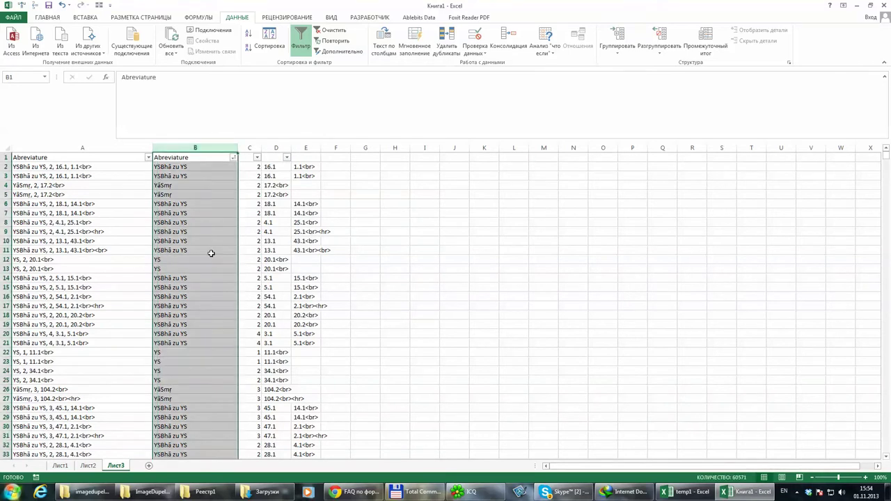
key("ctrl+c")
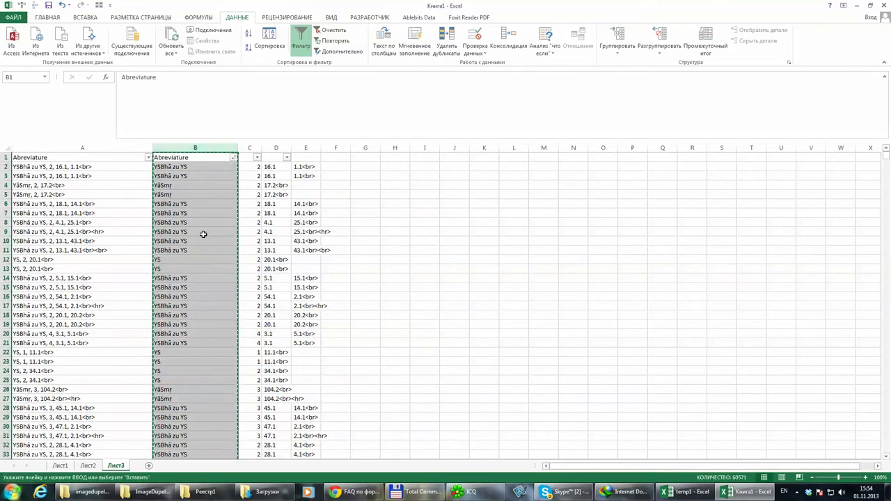
left_click(148, 465)
key("ctrl+v")
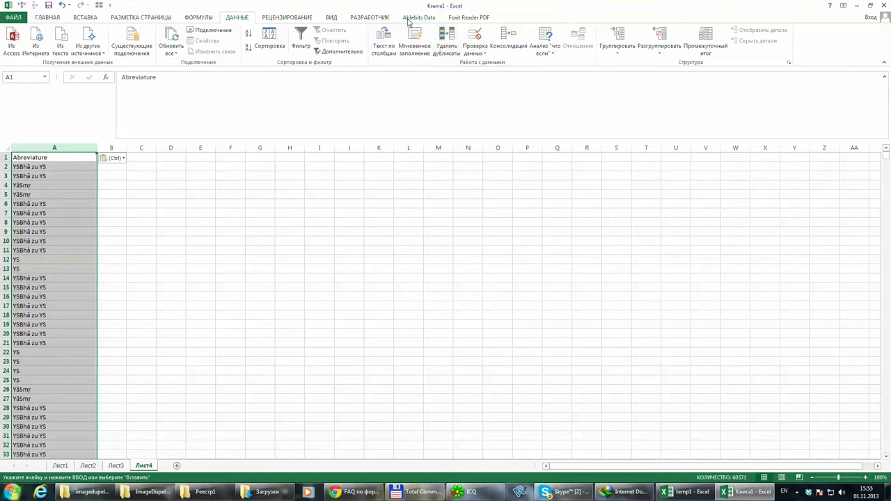
- Remove duplicates from column A of Лист4, treating the first row as a header, and check the list down to its end
left_click(447, 46)
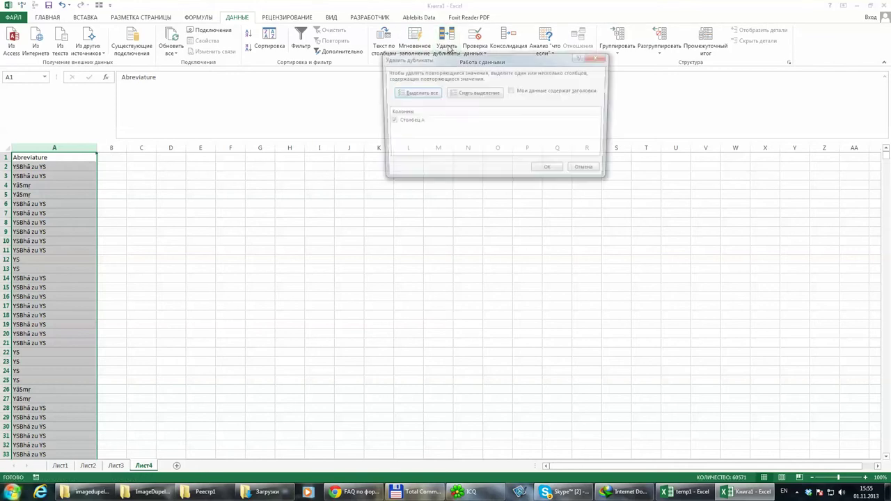
left_click(544, 91)
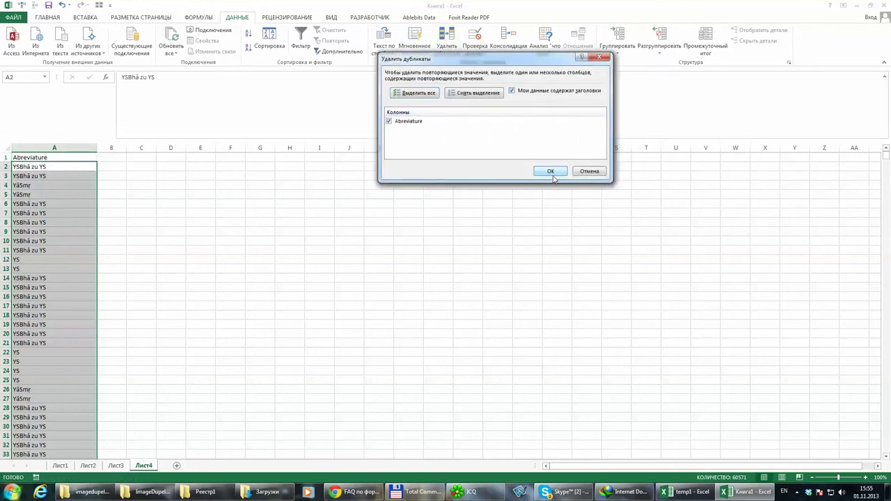
left_click(551, 172)
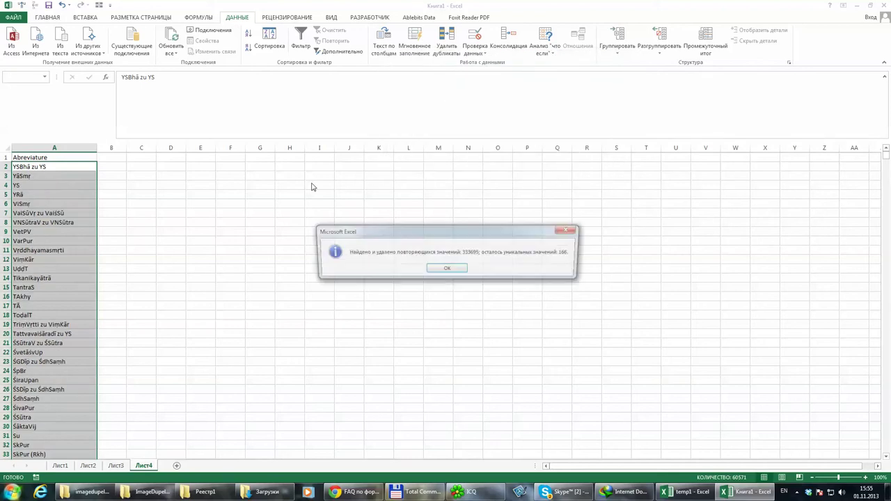
left_click(447, 269)
left_click(42, 182)
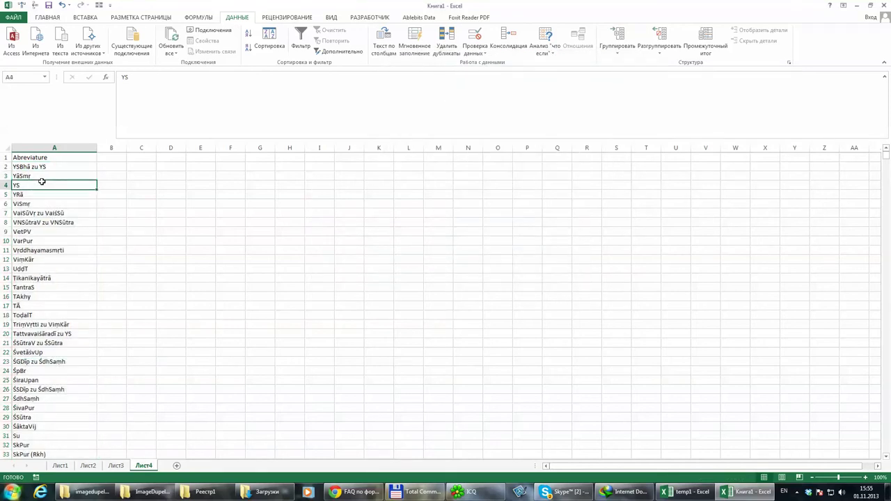
key("ctrl+Down")
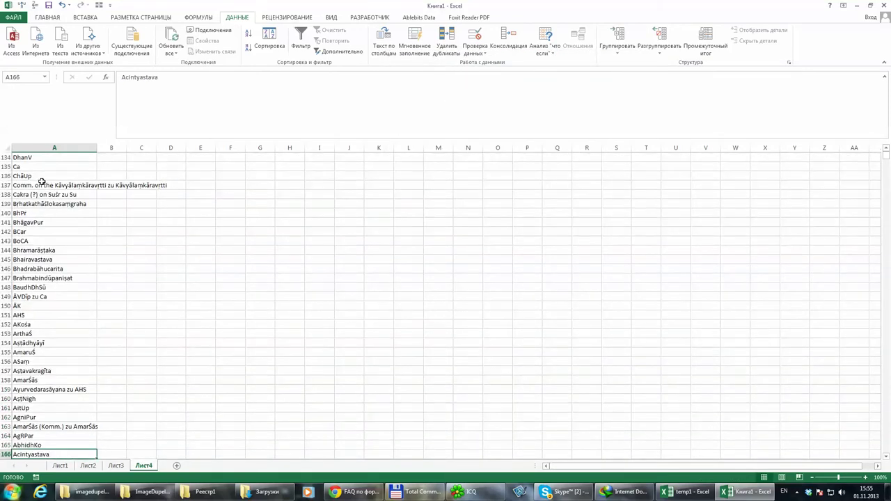
key("ctrl+Up")
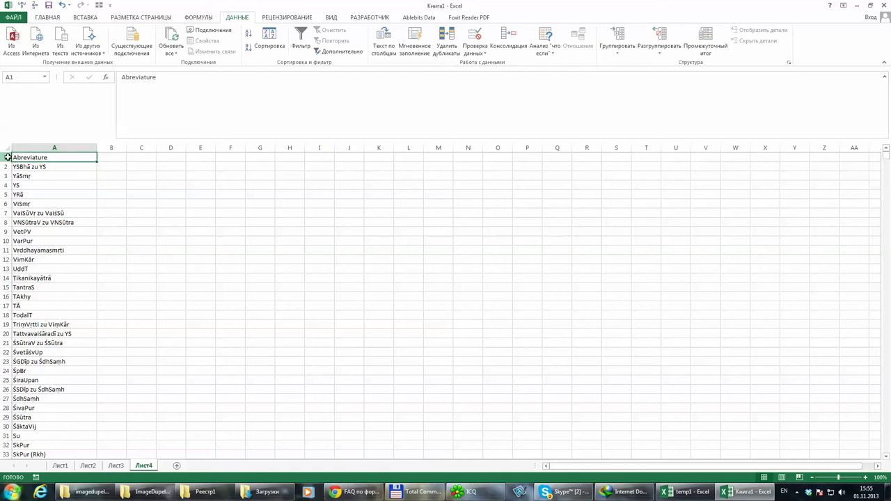
- Add the header Count in B1 beside the Abreviature header
left_click(7, 158)
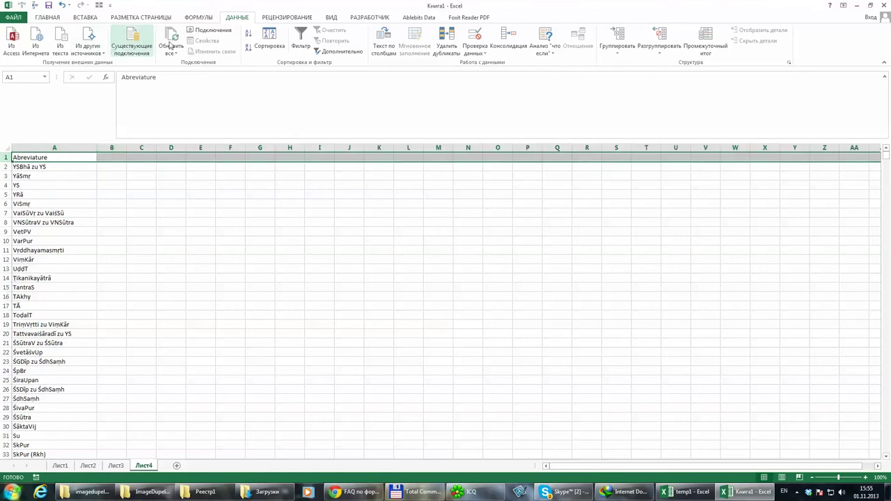
left_click(123, 158)
type("Cou")
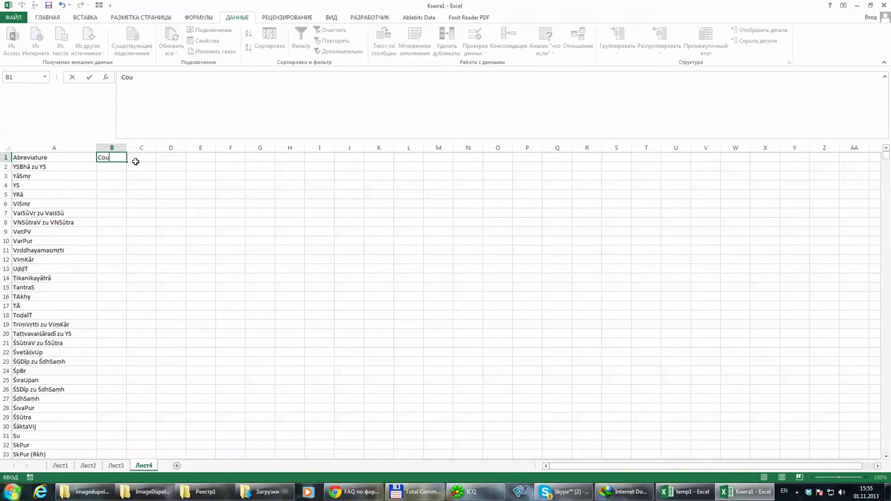
type("nt")
key("Return")
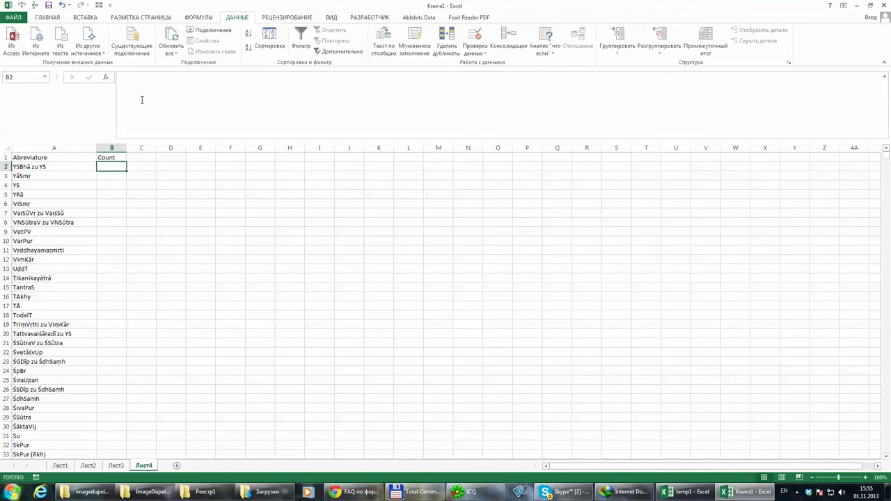
- Enter =СЧЁТЕСЛИ(Лист3!B:B;Лист4!A2) in B2 to count how often the first abbreviation occurs on Лист3
left_click(141, 99)
type("=")
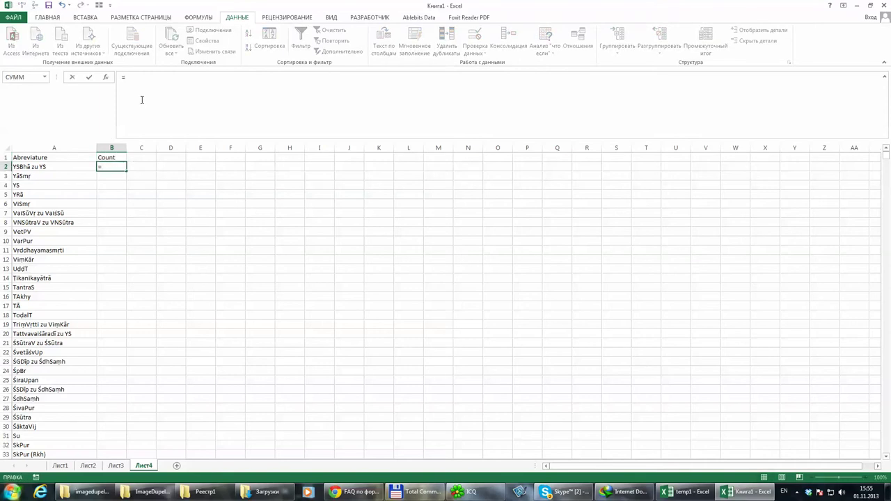
type("cx")
key("BackSpace")
key("BackSpace")
type("сч")
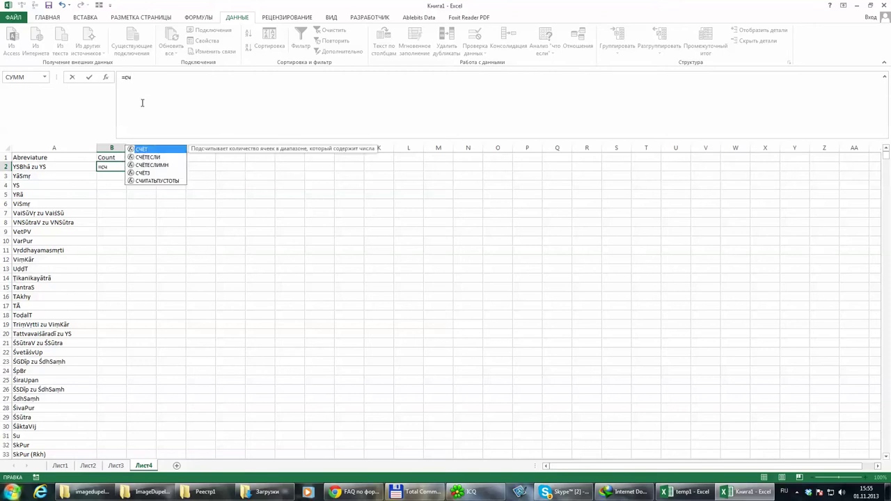
double_click(167, 160)
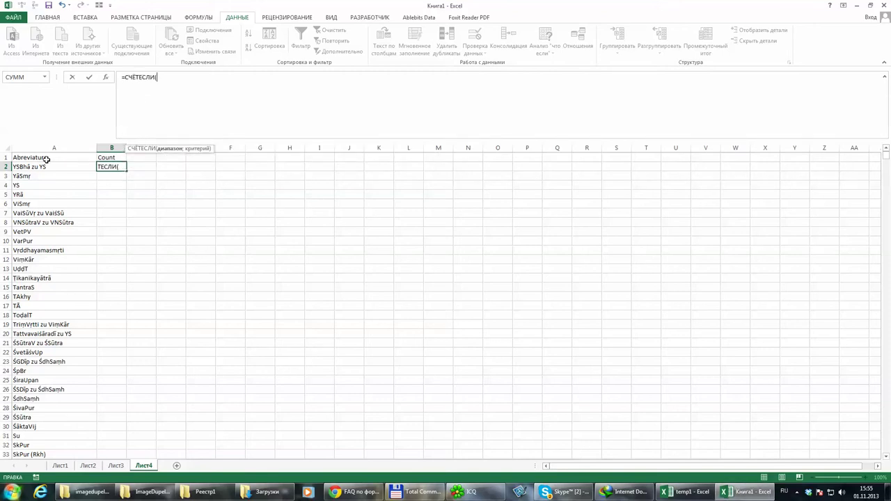
left_click(116, 466)
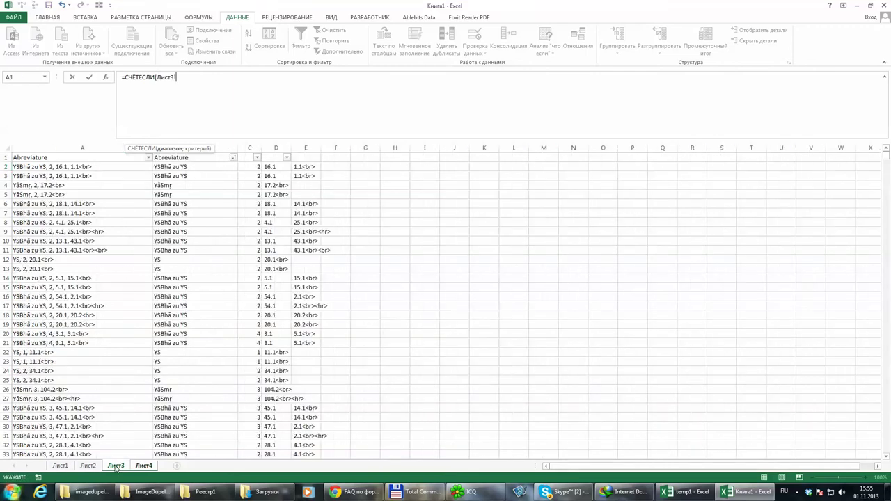
left_click(183, 146)
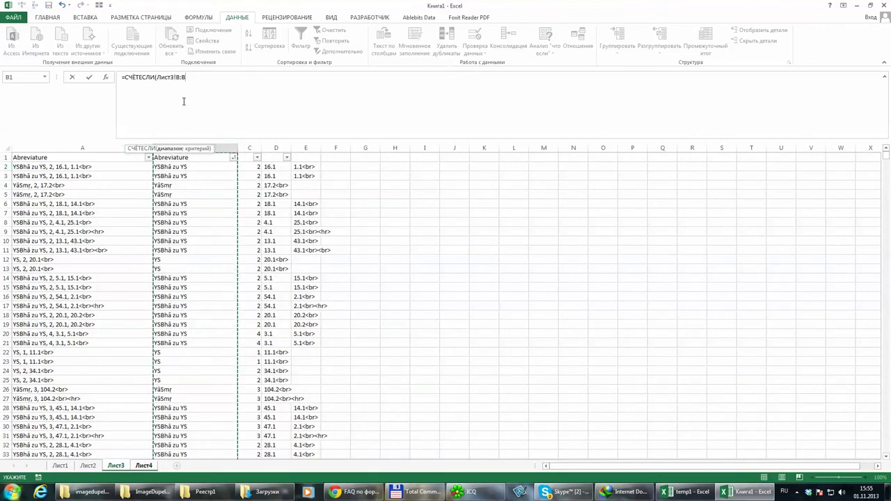
type(";")
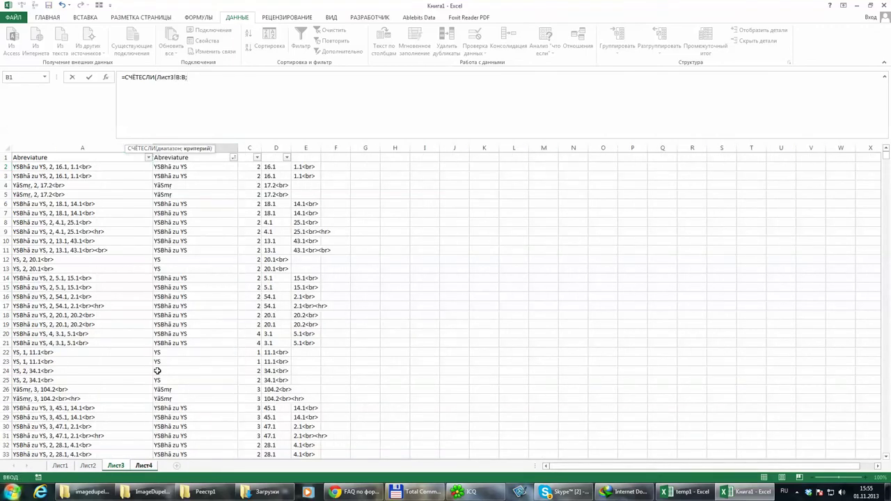
left_click(144, 466)
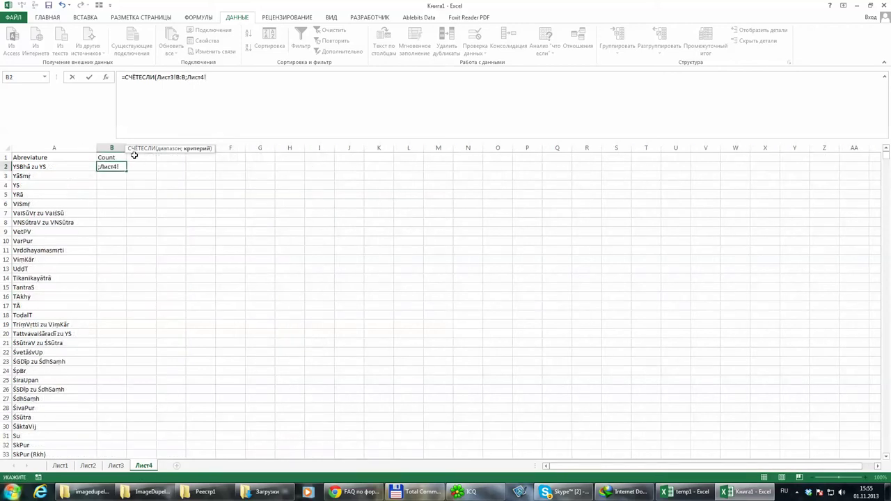
left_click(63, 166)
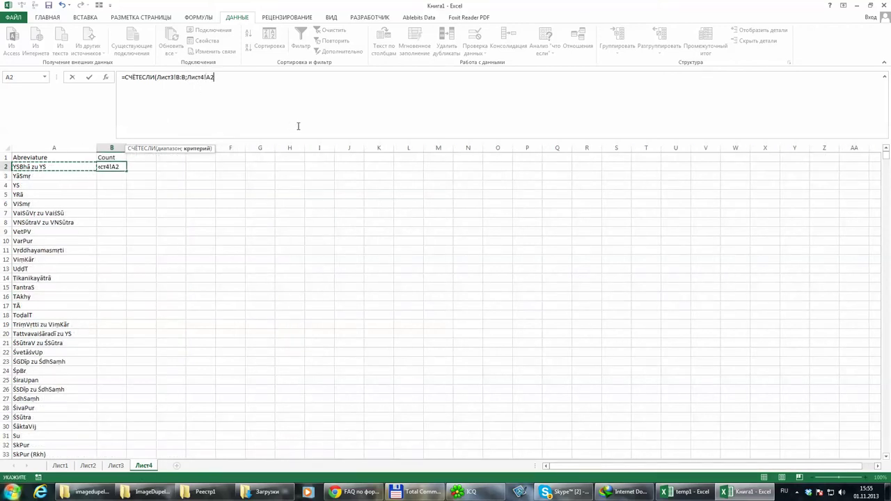
key("Return")
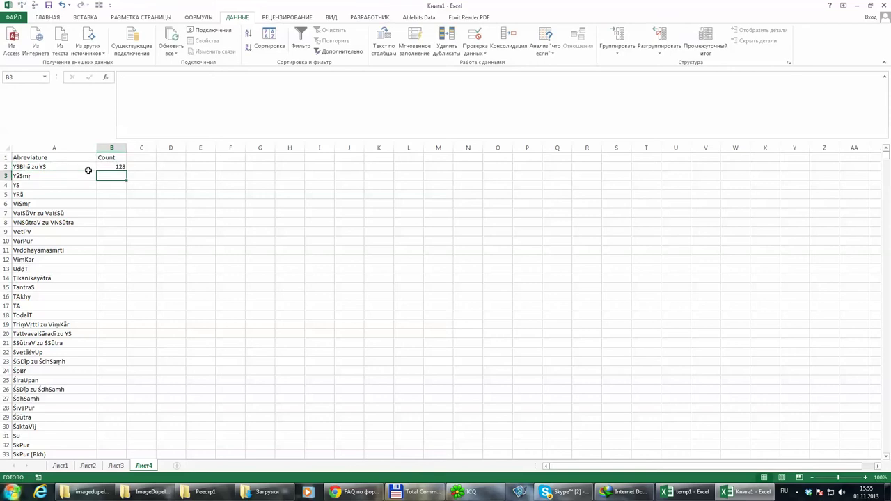
- Copy the counting formula from B2 down column B to the last abbreviation in row 166
key("Up")
key("ctrl+c")
key("Left")
key("ctrl+Down")
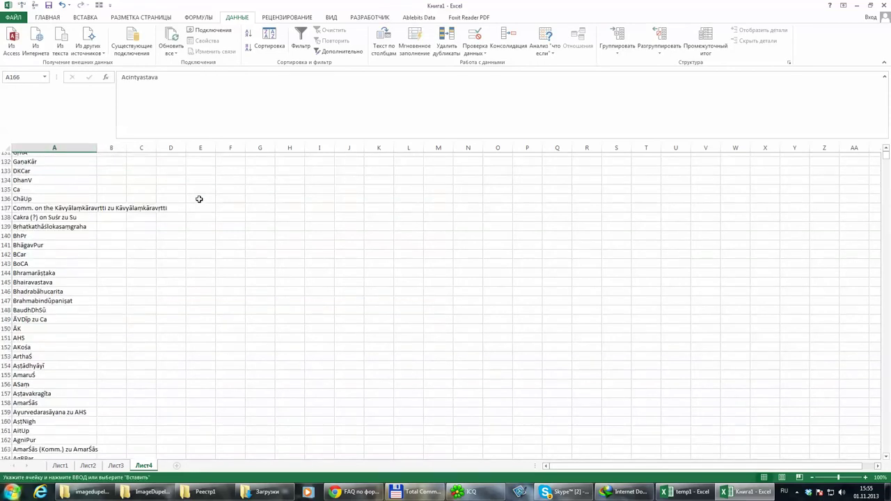
key("Right")
key("ctrl+shift+Up")
key("ctrl+v")
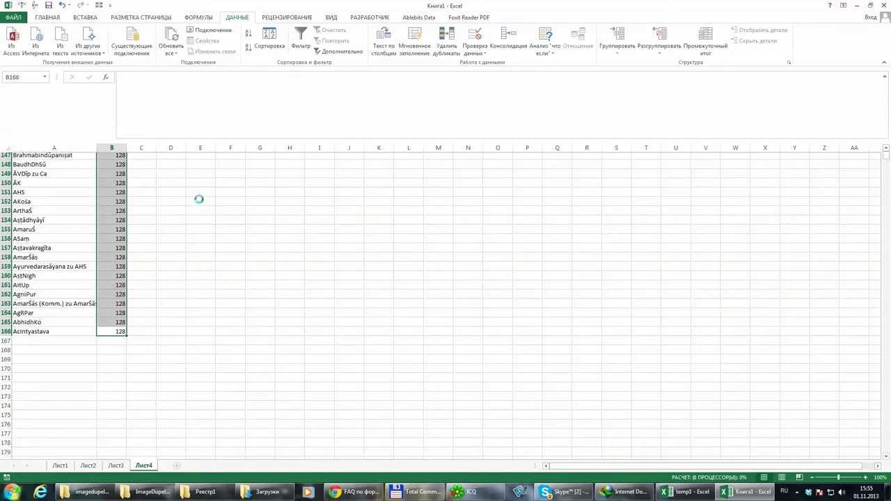
scroll(183, 235, "up", 20)
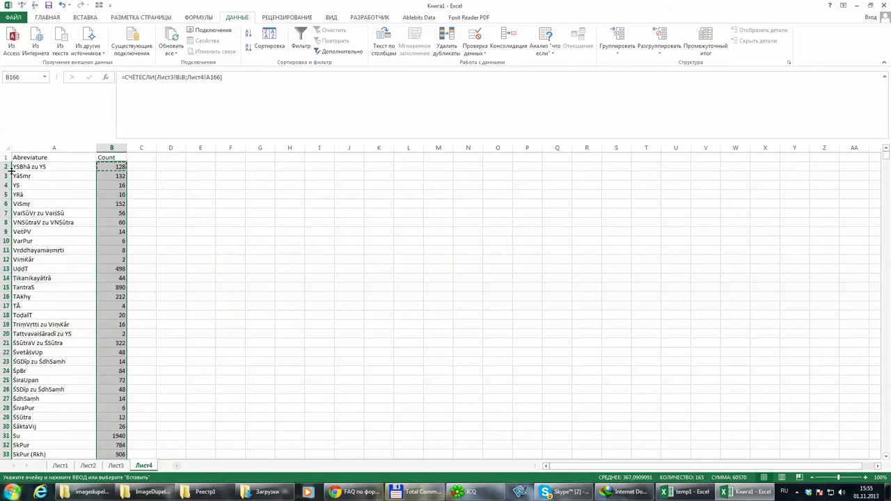
- Add filter controls to the header row with Abreviature and Count on Лист4
left_click(6, 157)
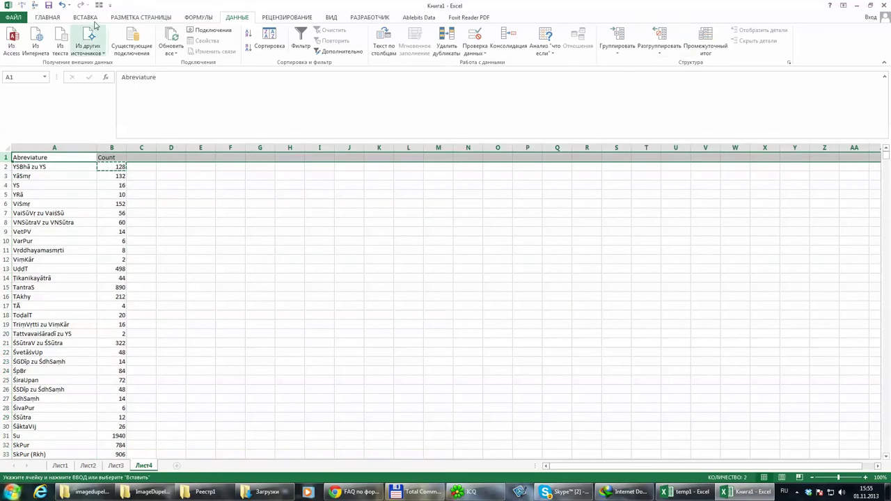
left_click(48, 17)
left_click(850, 42)
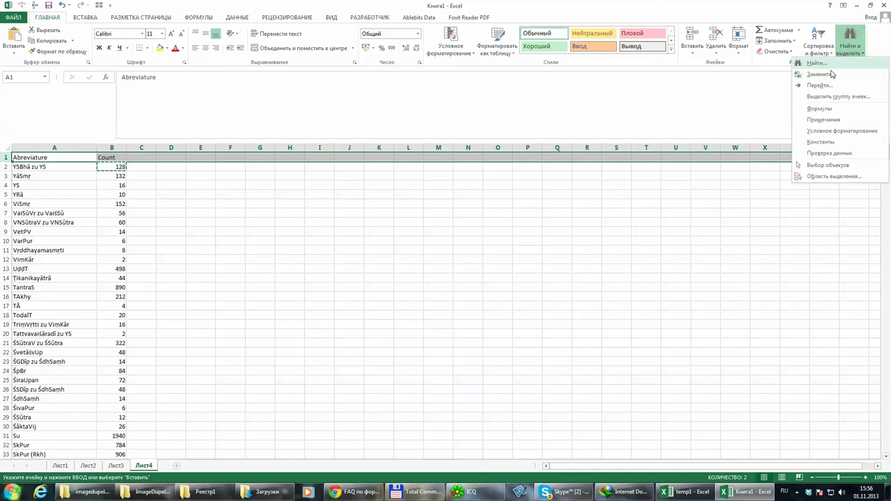
left_click(819, 45)
left_click(823, 108)
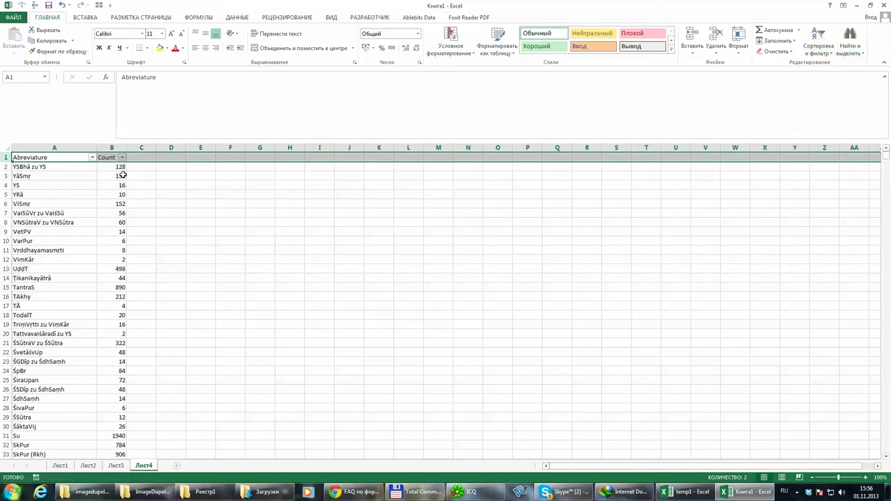
left_click(121, 157)
- Replace the counting formulas in column B with their values by copying the column and pasting values only over itself
left_click(112, 147)
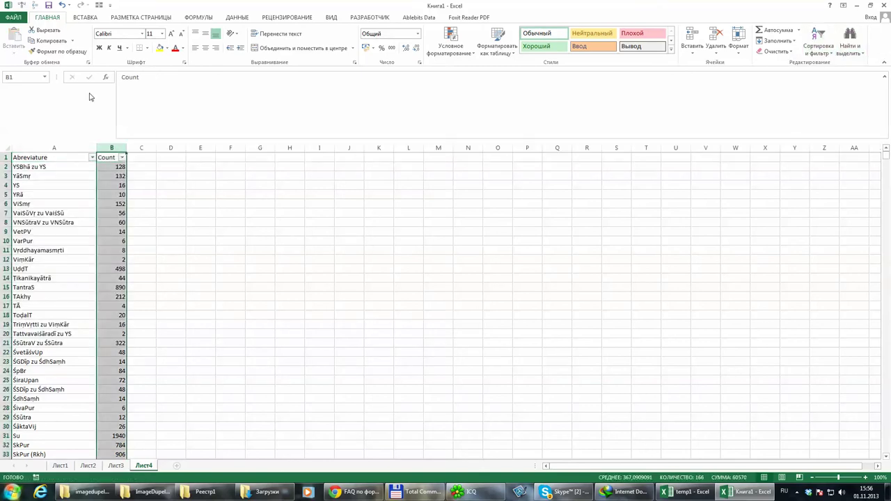
left_click(33, 40)
left_click(14, 50)
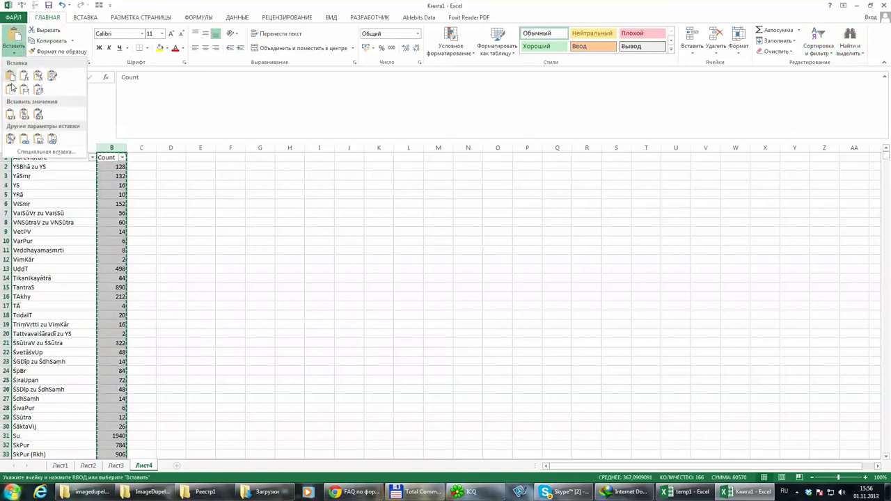
left_click(10, 117)
left_click(142, 204)
- Sort the abbreviation list by the Count column in ascending order
left_click(123, 159)
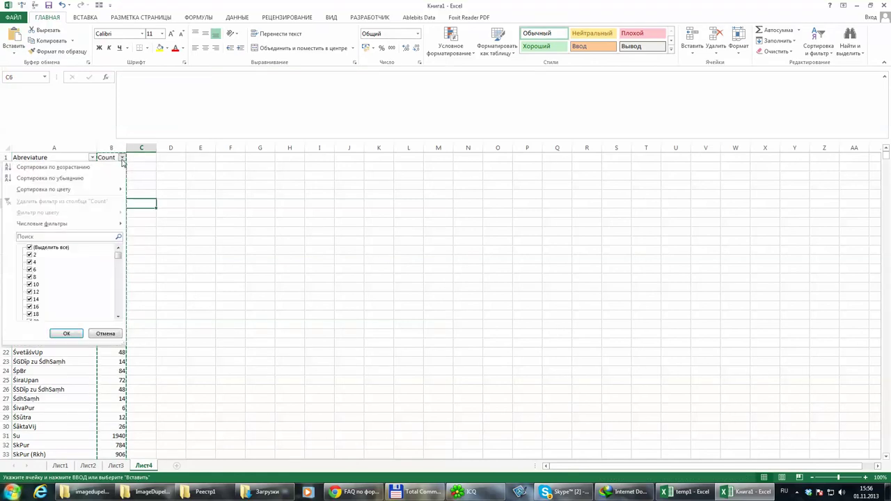
left_click(109, 165)
left_click(26, 202)
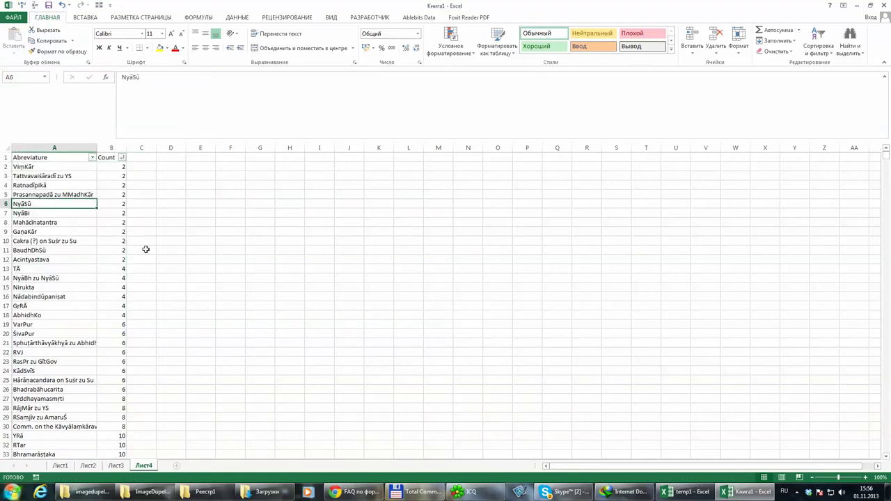
- Examine the sorted list for the most frequent abbreviations at its end, and look back over the rarer ones
scroll(145, 248, "down", 20)
scroll(101, 310, "down", 13)
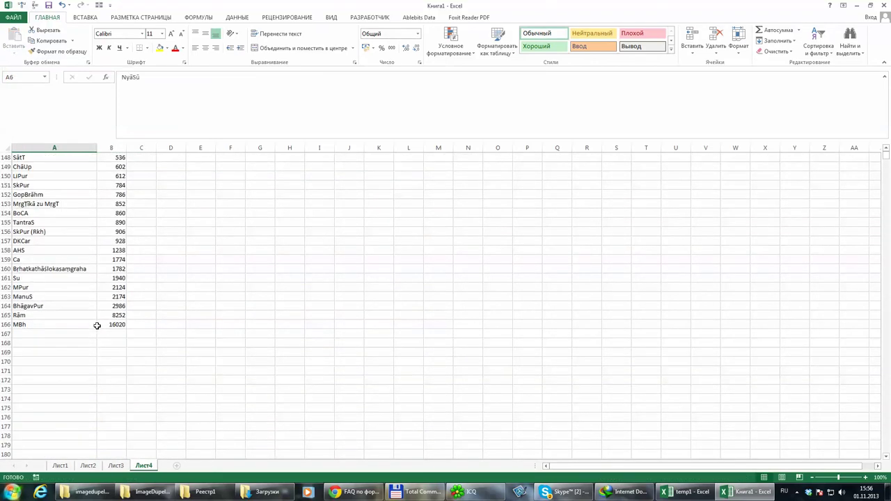
left_click(46, 269)
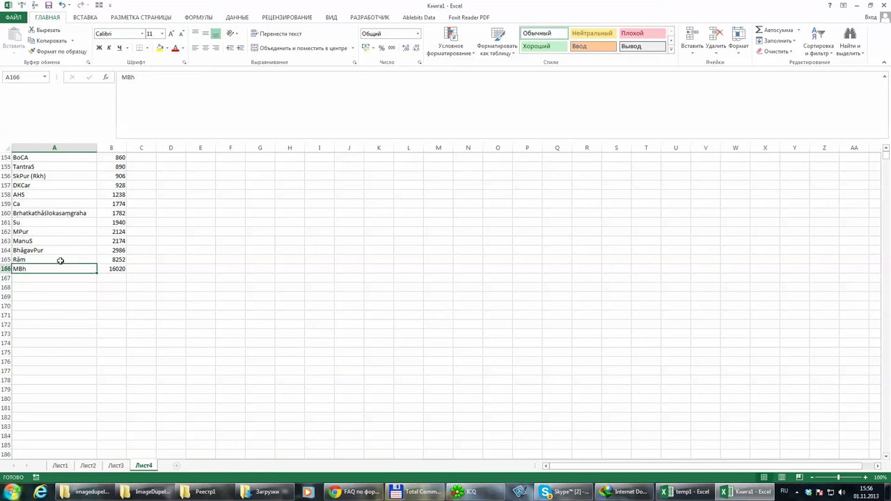
left_click(41, 250)
left_click(38, 278)
left_click(58, 260)
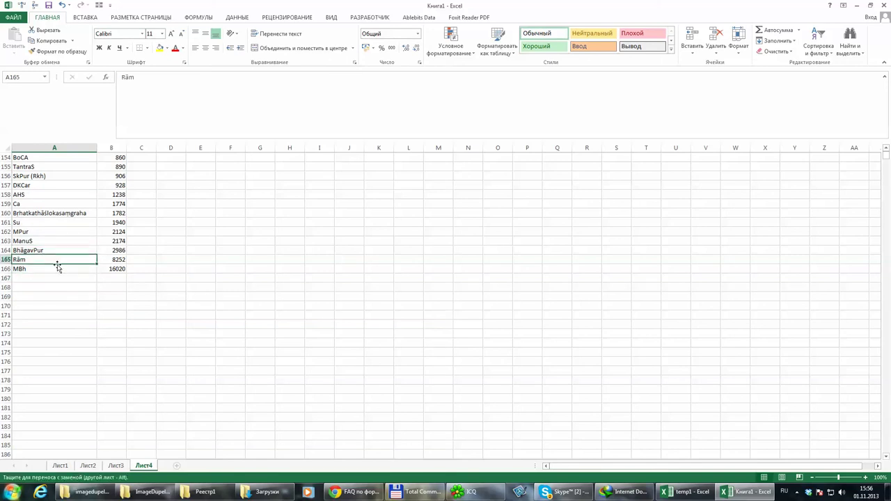
left_click(62, 274)
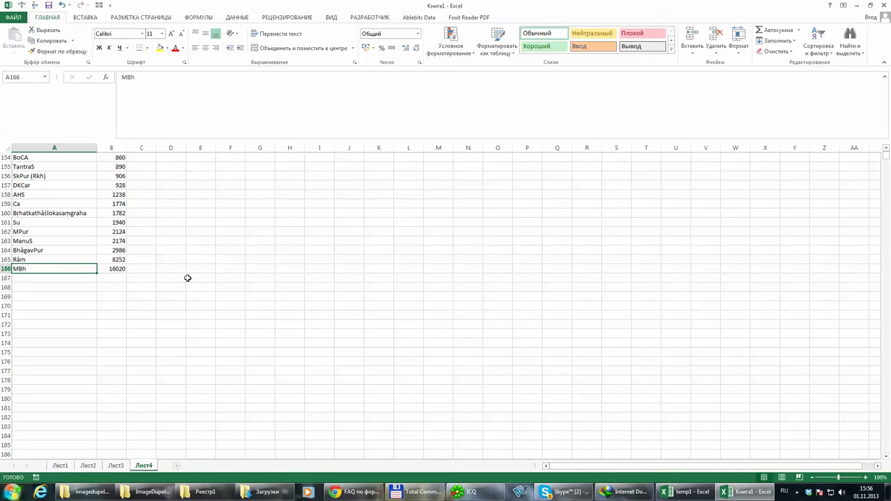
left_click(187, 278)
left_click(146, 249)
scroll(232, 251, "up", 2)
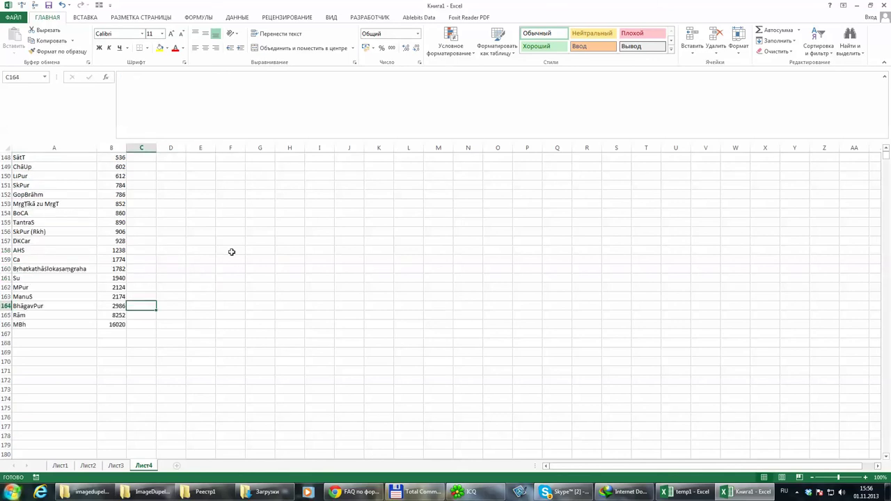
scroll(232, 251, "up", 20)
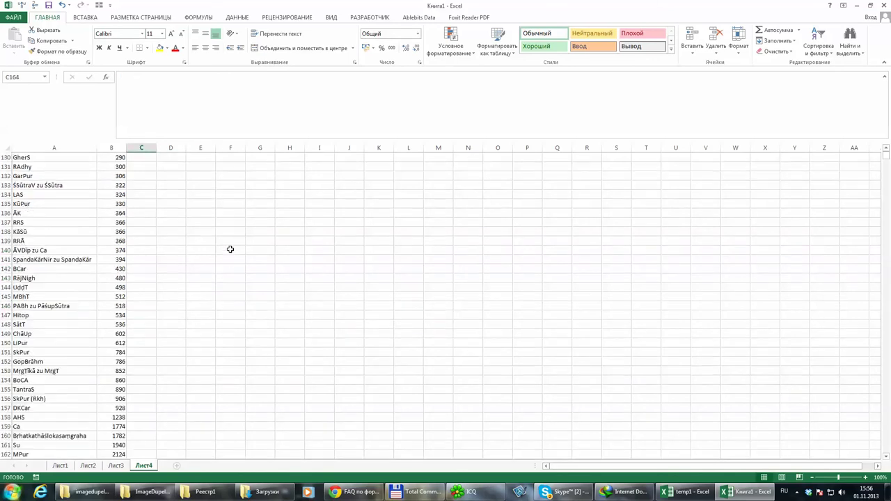
scroll(452, 234, "up", 9)
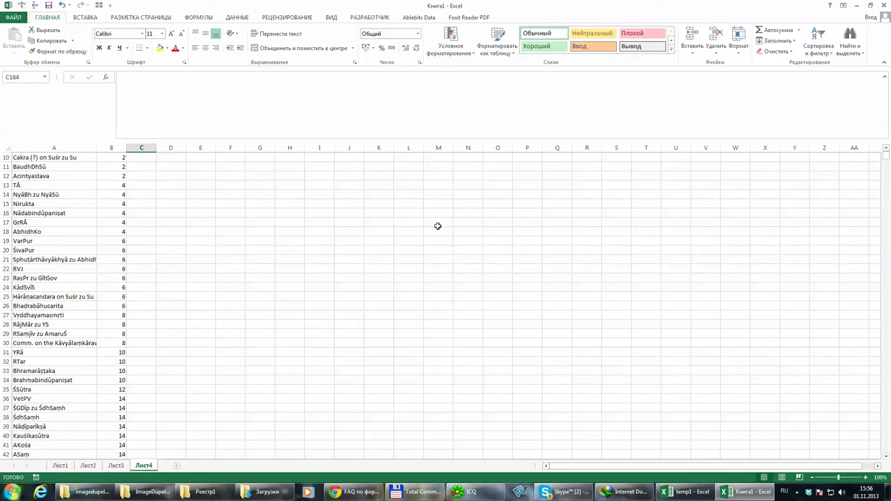